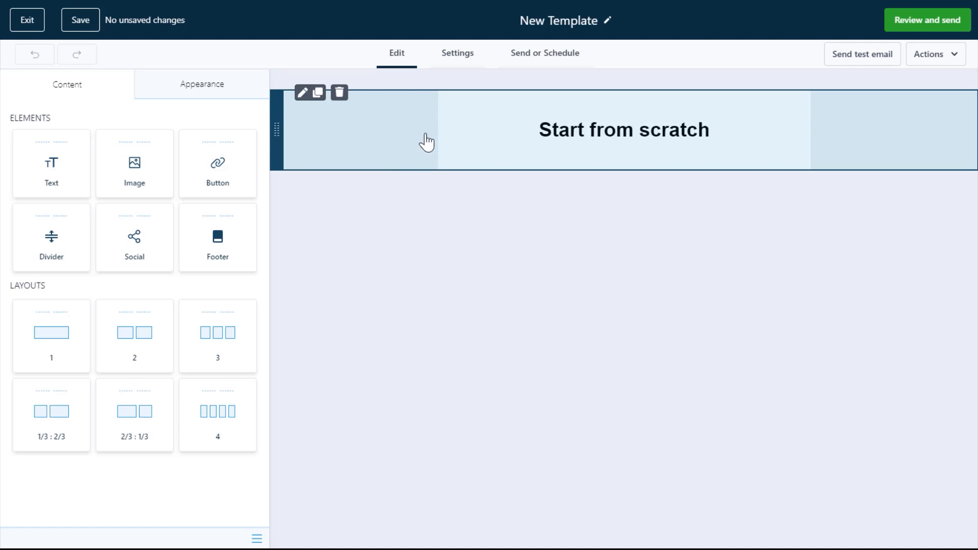
Step: Delete the "Start from scratch" block and add a one-column layout to the empty template
left_click(338, 95)
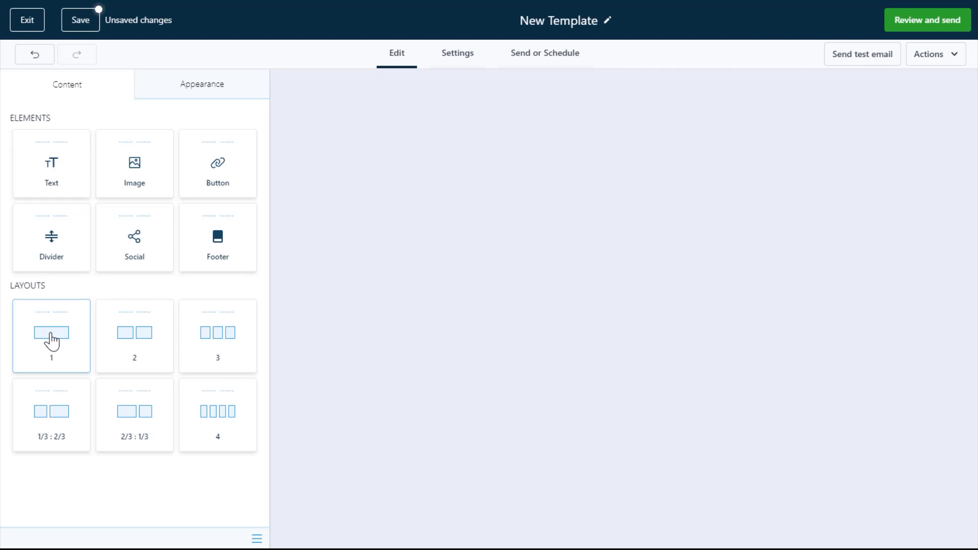
left_click_drag(51, 339, 480, 175)
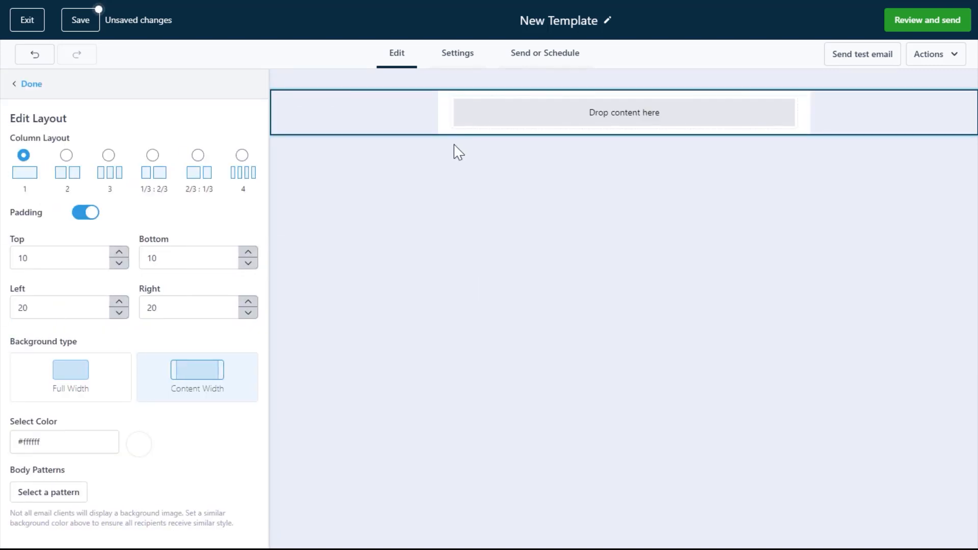
left_click(29, 86)
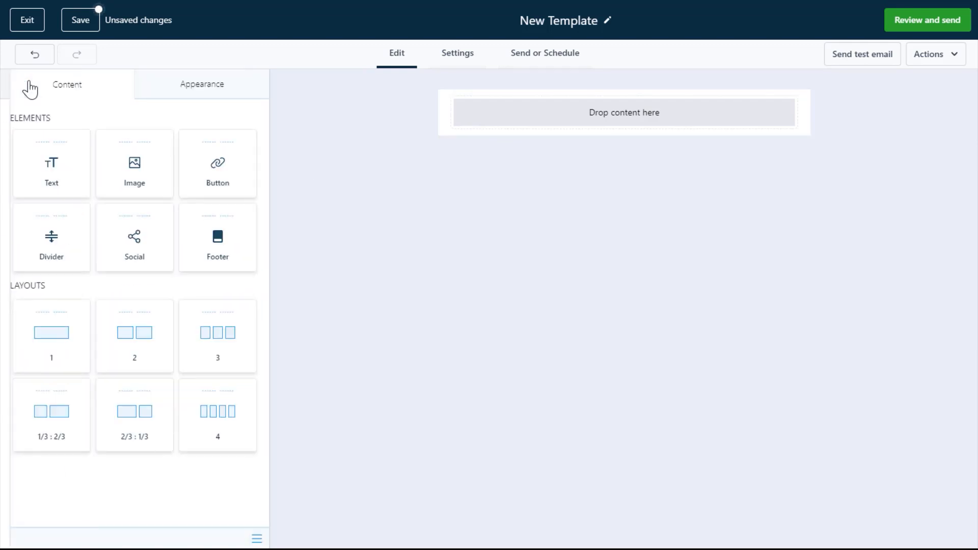
Step: Add a two-column layout below the first one, try it as one column, and change it to three columns
left_click_drag(134, 337, 502, 173)
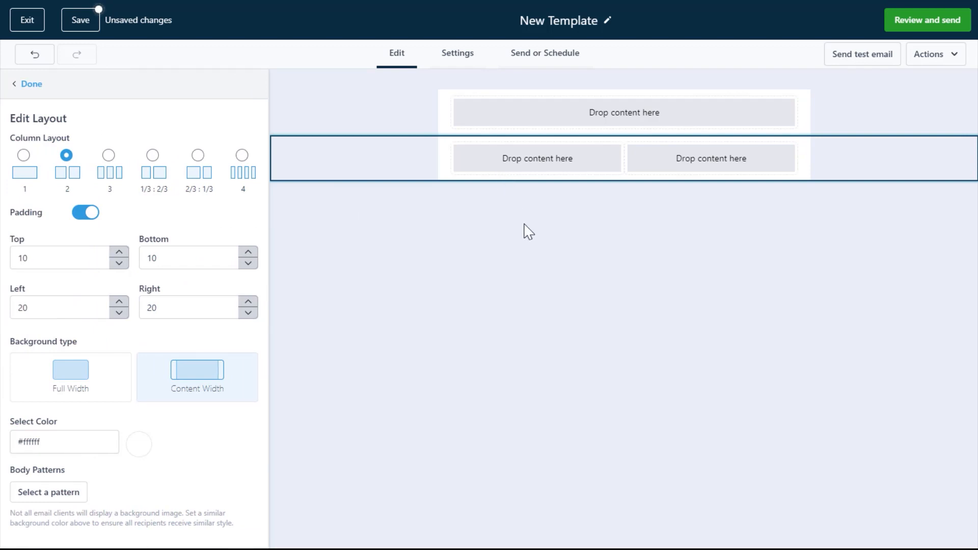
mouse_move(418, 179)
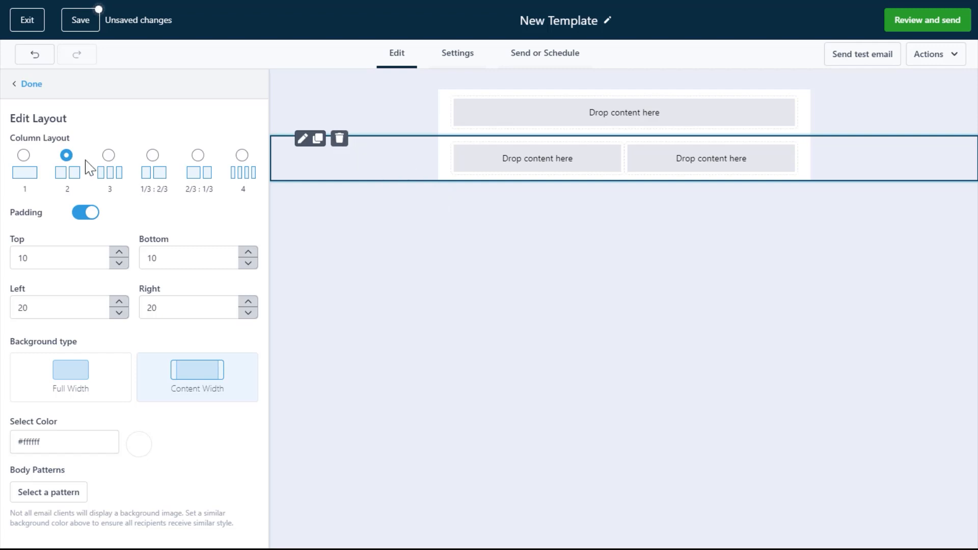
left_click(23, 155)
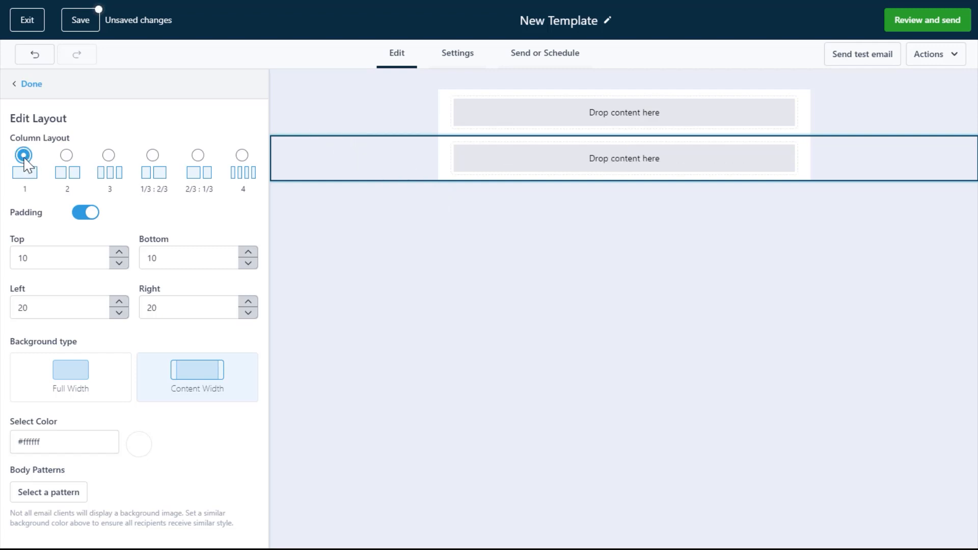
left_click(108, 156)
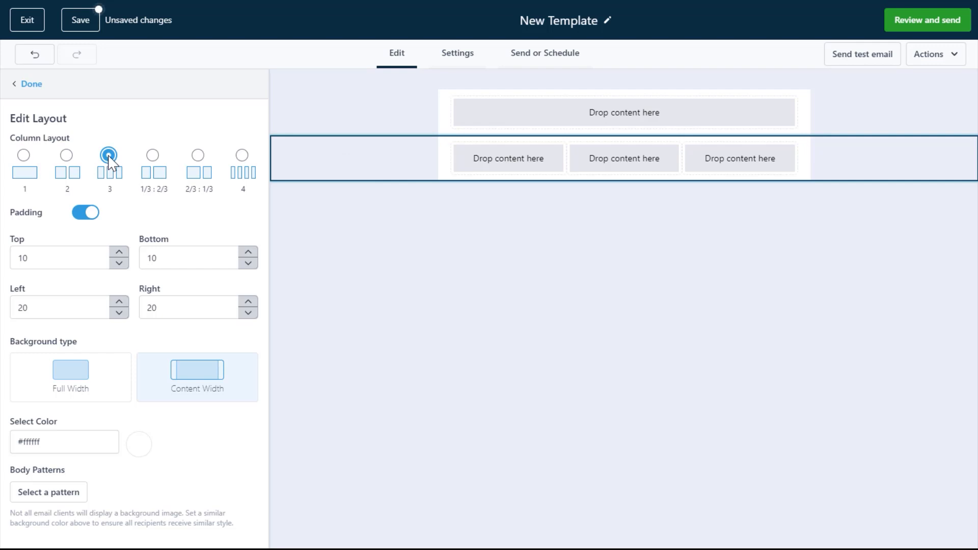
Step: Try the second layout without padding, turning its padding off and back on twice
left_click(84, 213)
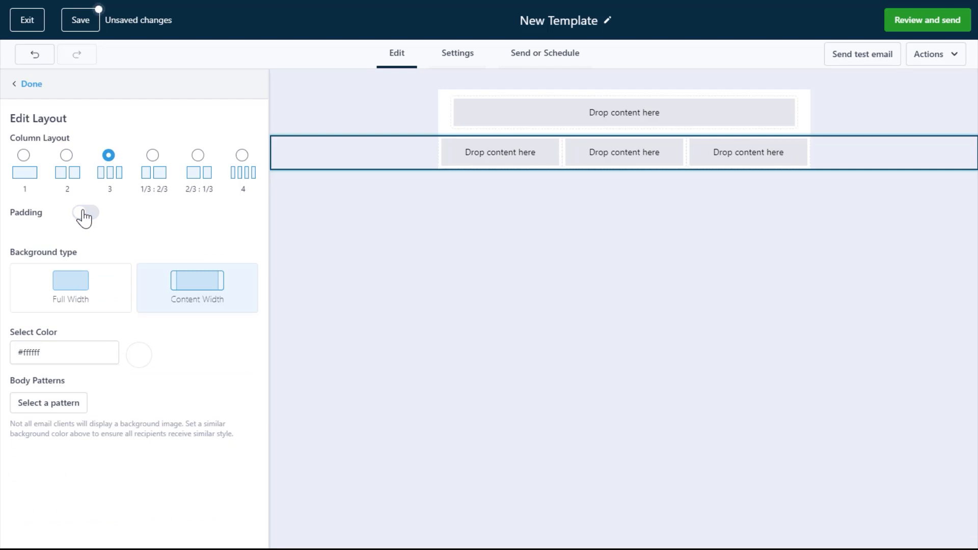
left_click(84, 214)
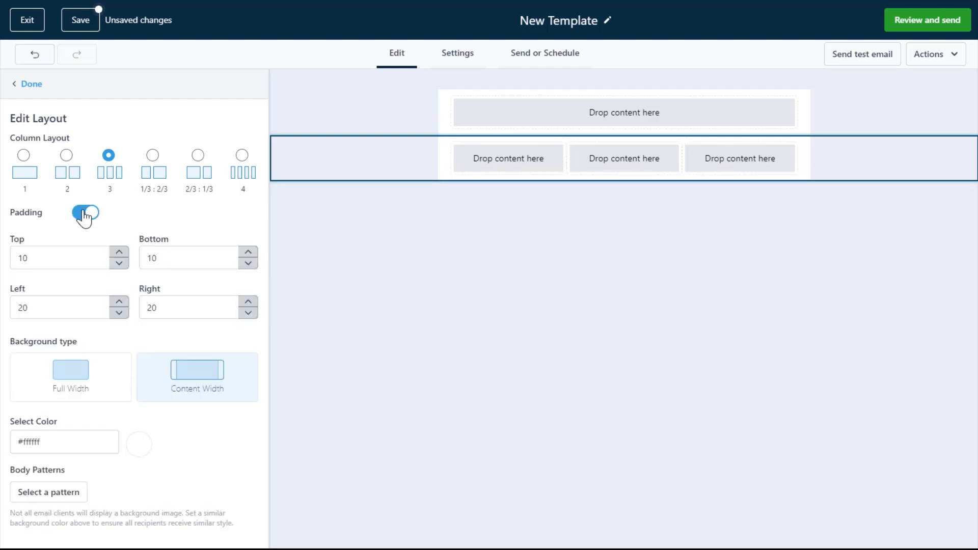
left_click(84, 214)
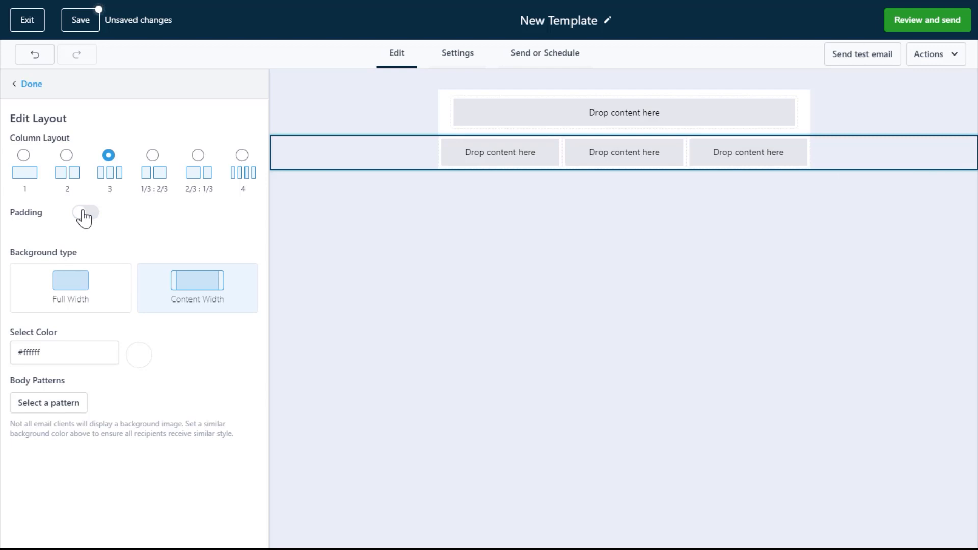
left_click(84, 214)
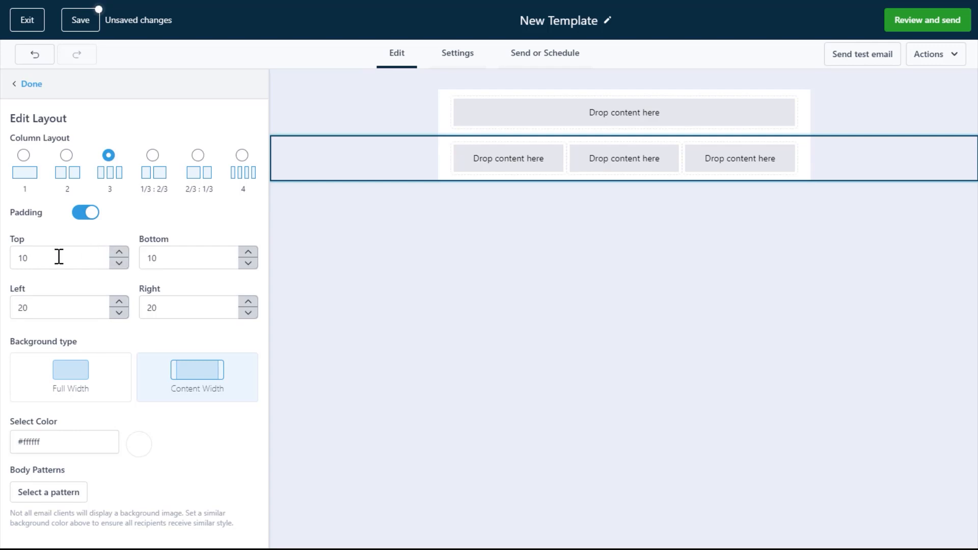
Step: Set the second layout's top and bottom padding to 50 and compare it with padding off and on
left_click_drag(42, 258, 11, 254)
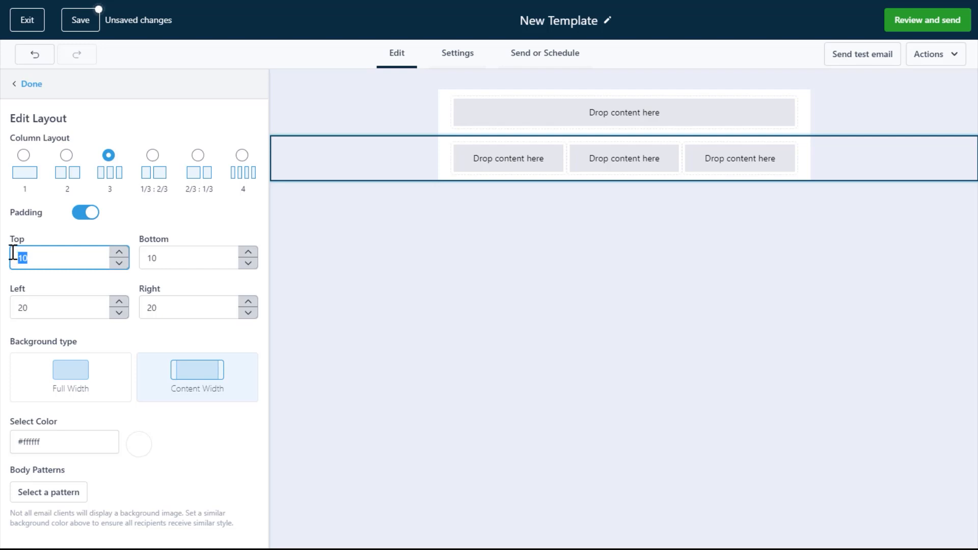
type("50")
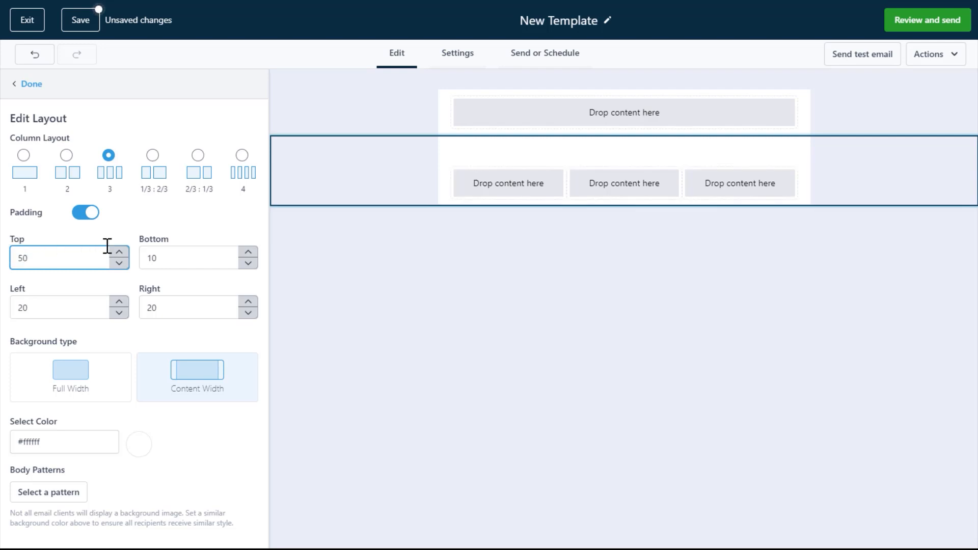
left_click_drag(166, 257, 125, 264)
type("50")
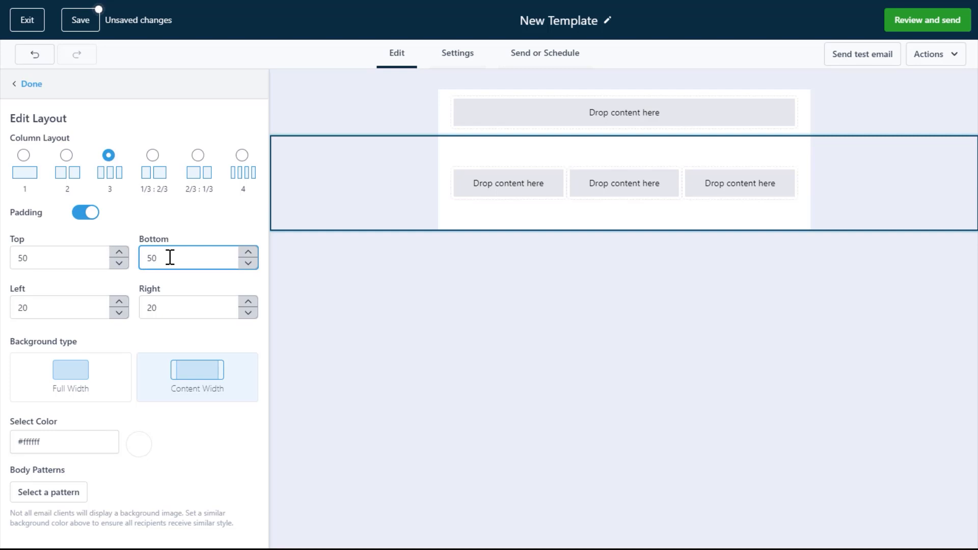
left_click(85, 213)
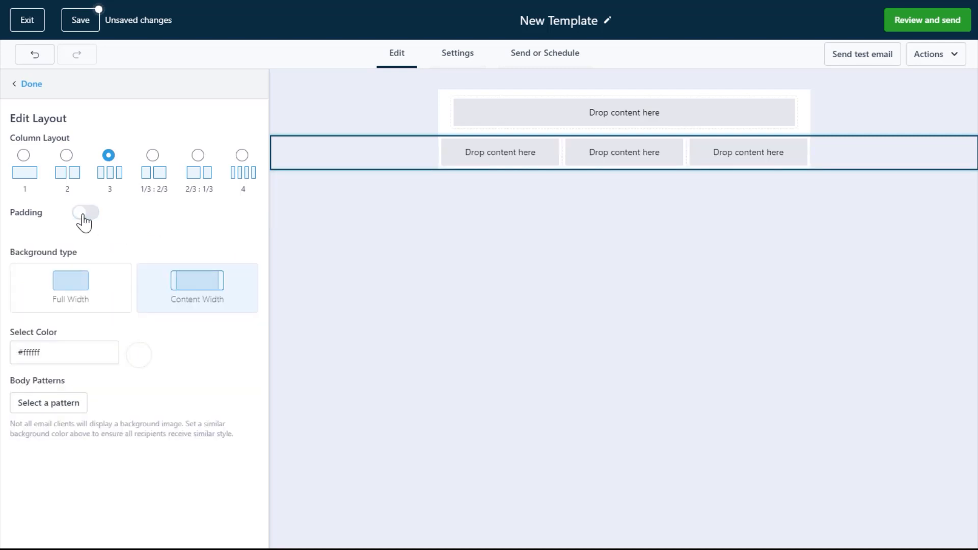
left_click(83, 216)
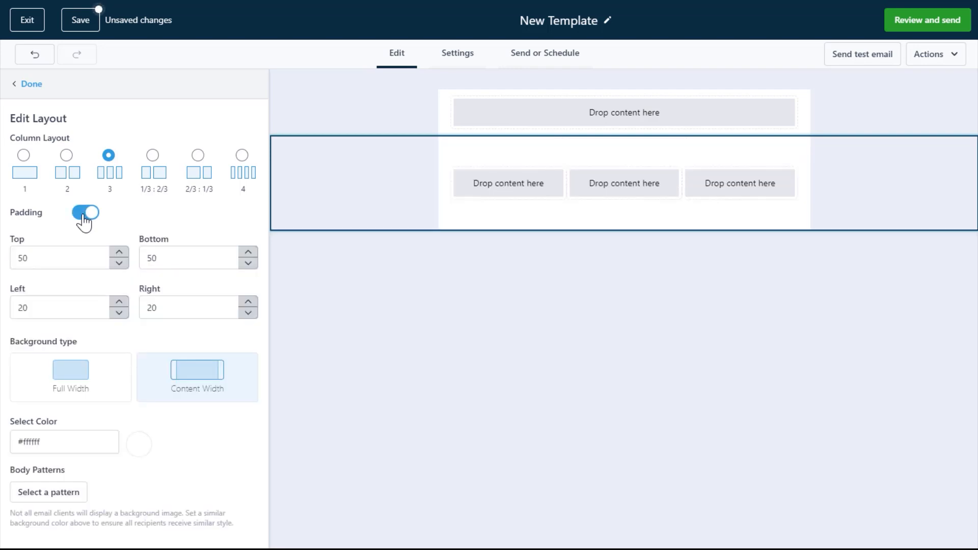
Step: Set the three-column layout's top and bottom padding to 10
left_click(65, 252)
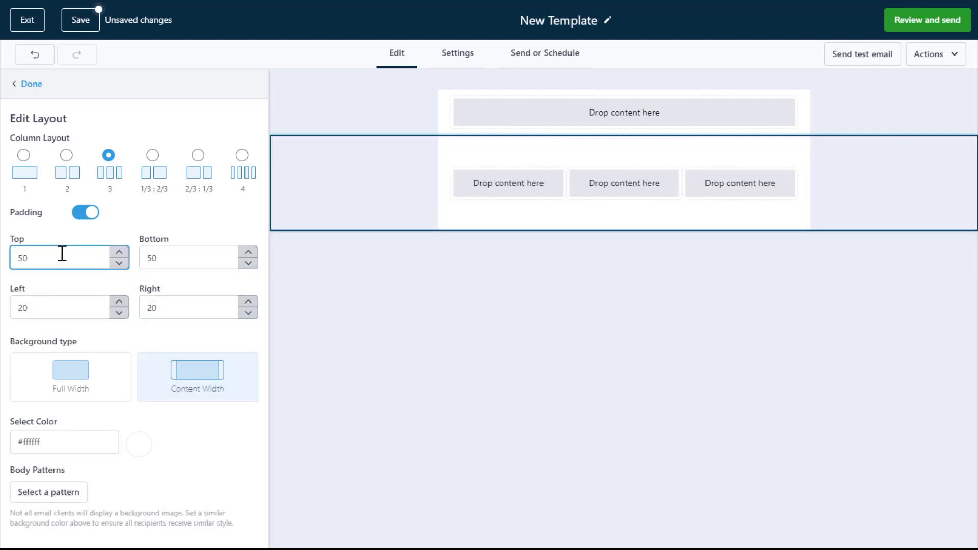
left_click_drag(61, 252, 2, 270)
type("10")
left_click_drag(202, 256, 117, 257)
type("10")
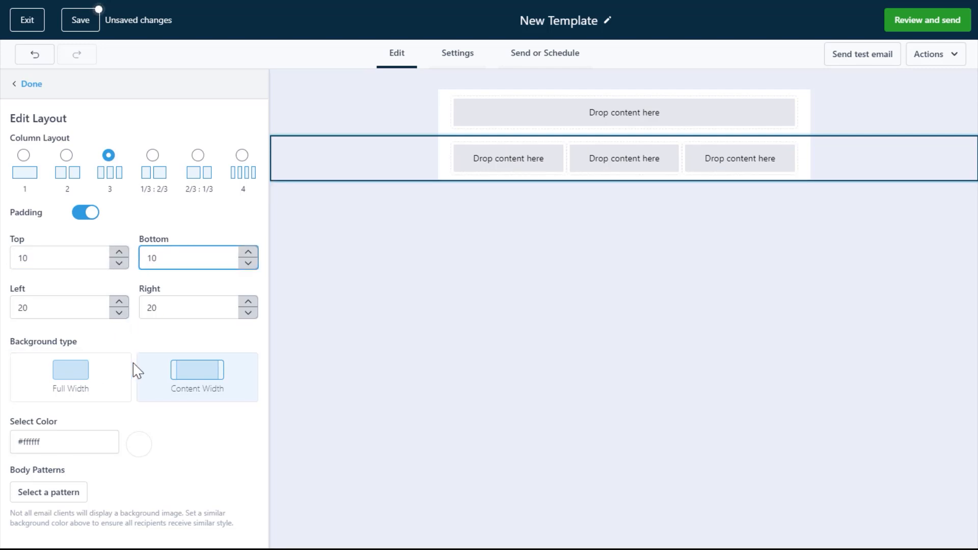
Step: Give the three-column layout a #f56565 background, compare it with content width, and keep the background at full width
left_click(382, 306)
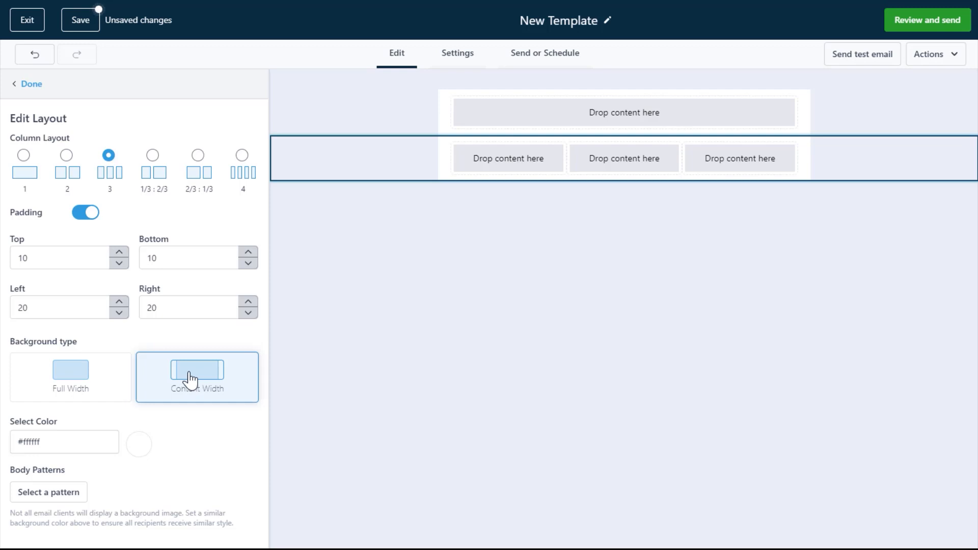
left_click(79, 391)
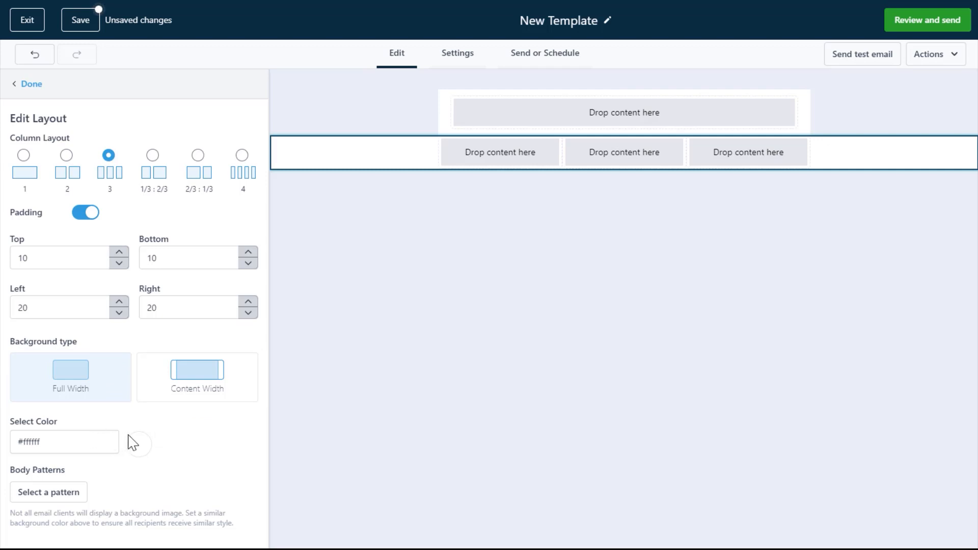
left_click(142, 448)
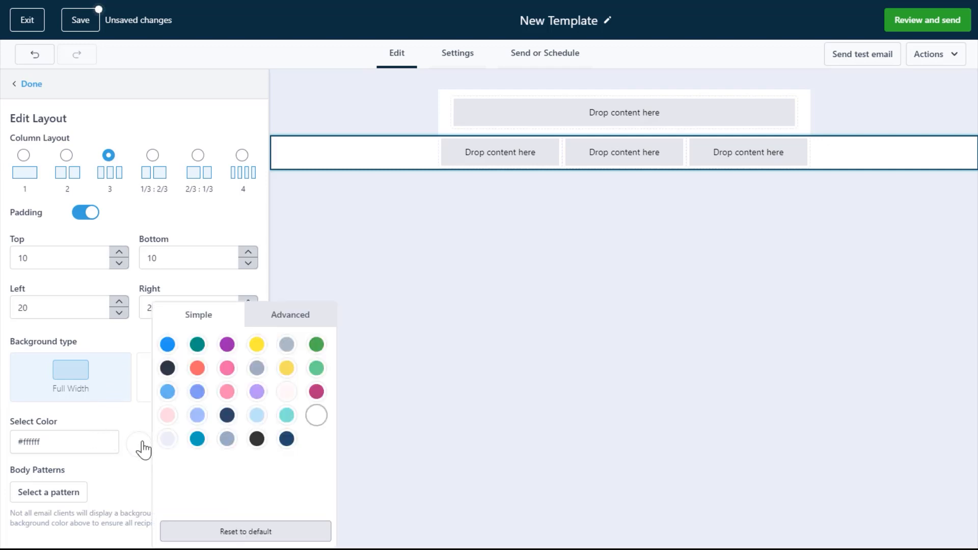
left_click(197, 368)
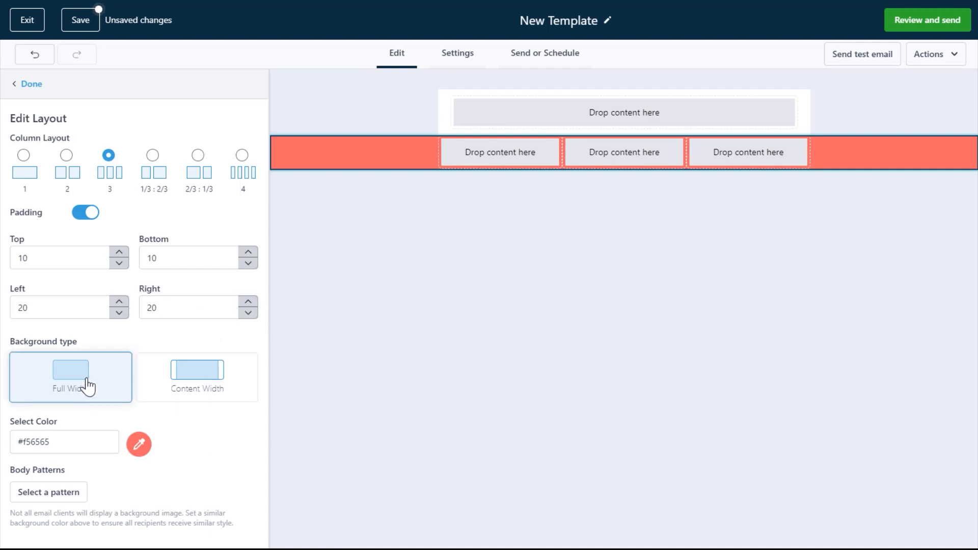
left_click(196, 381)
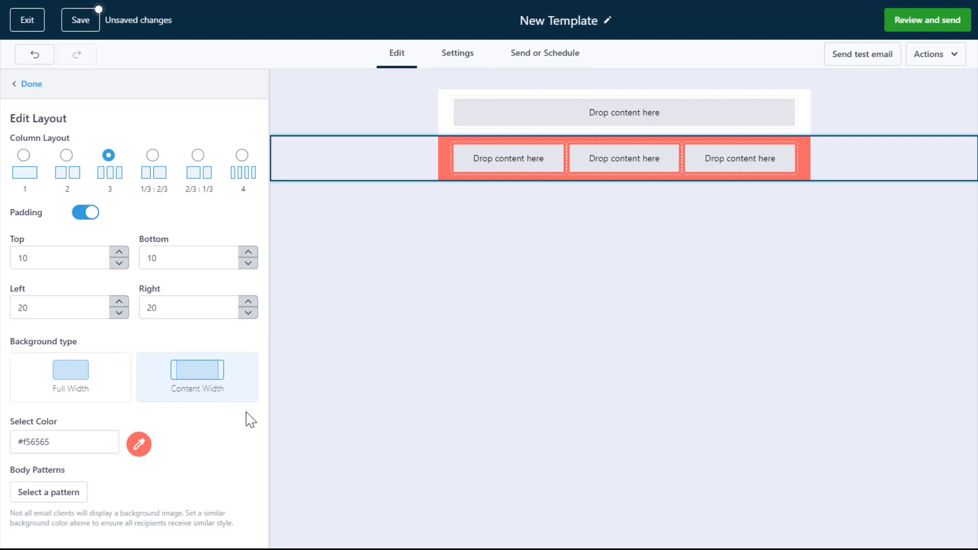
left_click(100, 379)
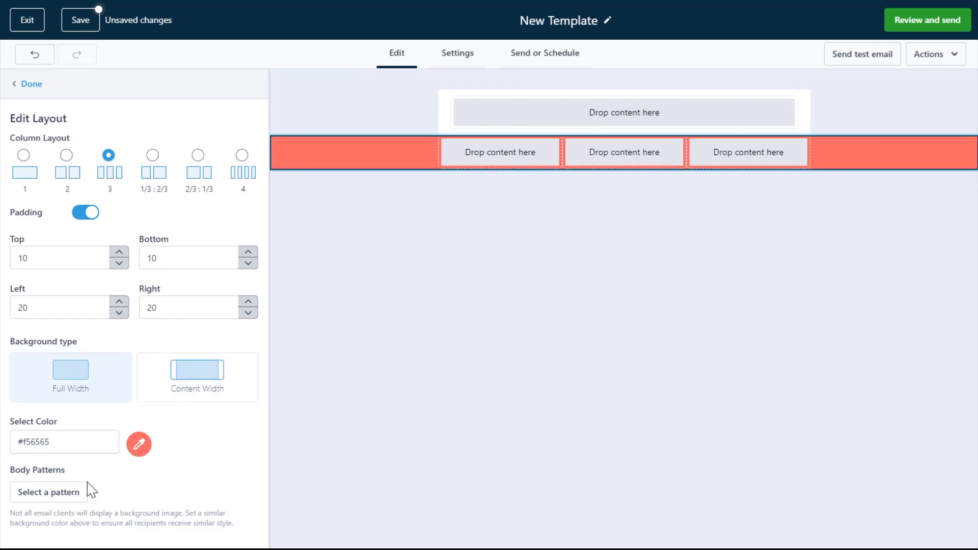
Step: Try several body patterns on the three-column layout with Repeat and Stretch, and leave its background without a pattern
left_click(71, 494)
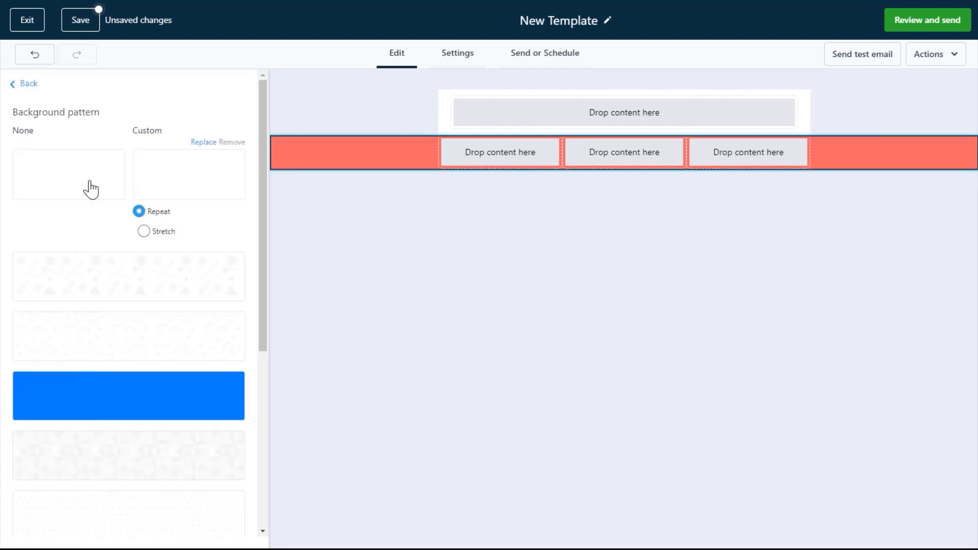
left_click(144, 280)
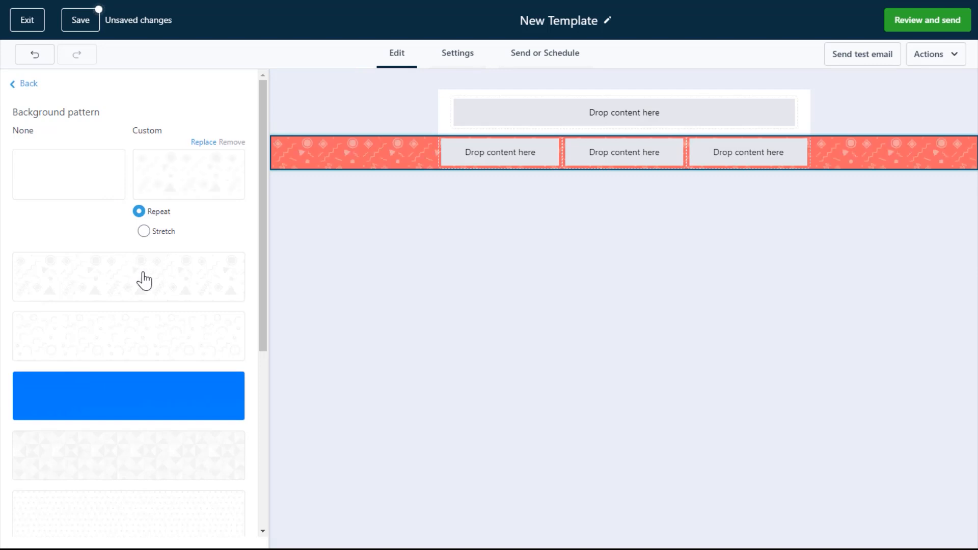
left_click(152, 338)
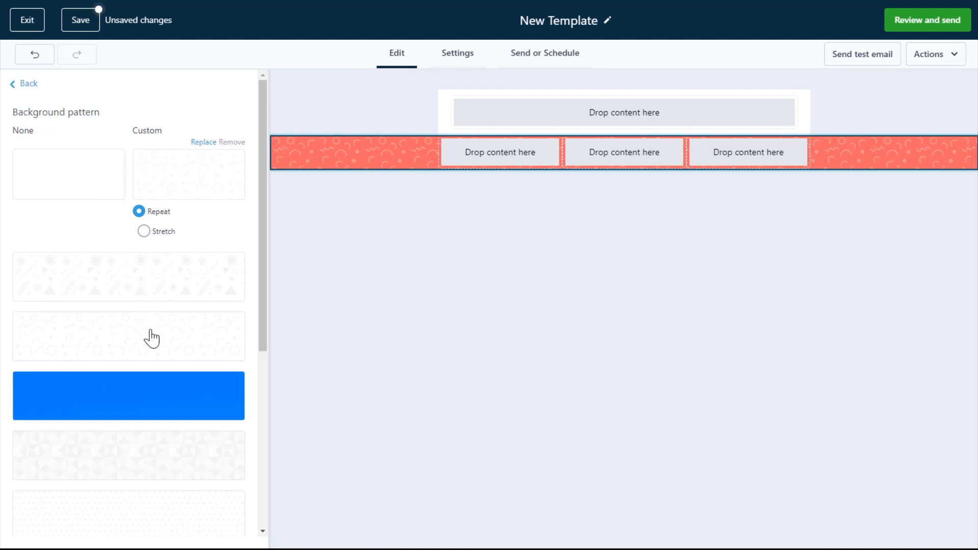
left_click(144, 232)
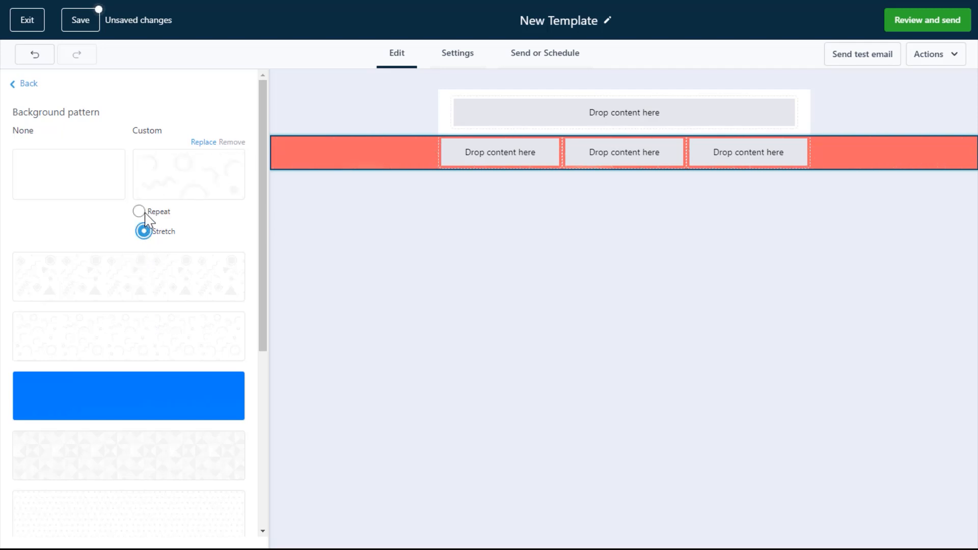
left_click(138, 212)
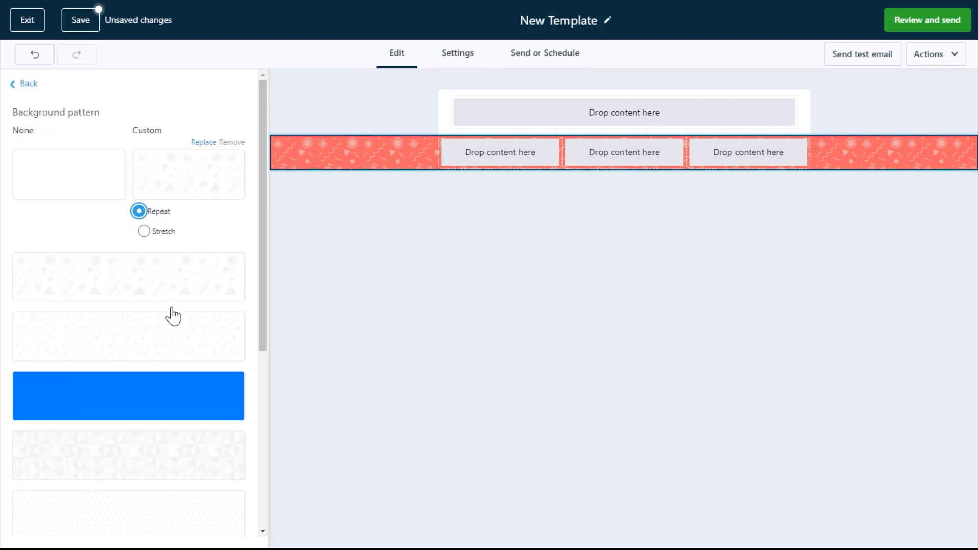
left_click(170, 444)
left_click(179, 504)
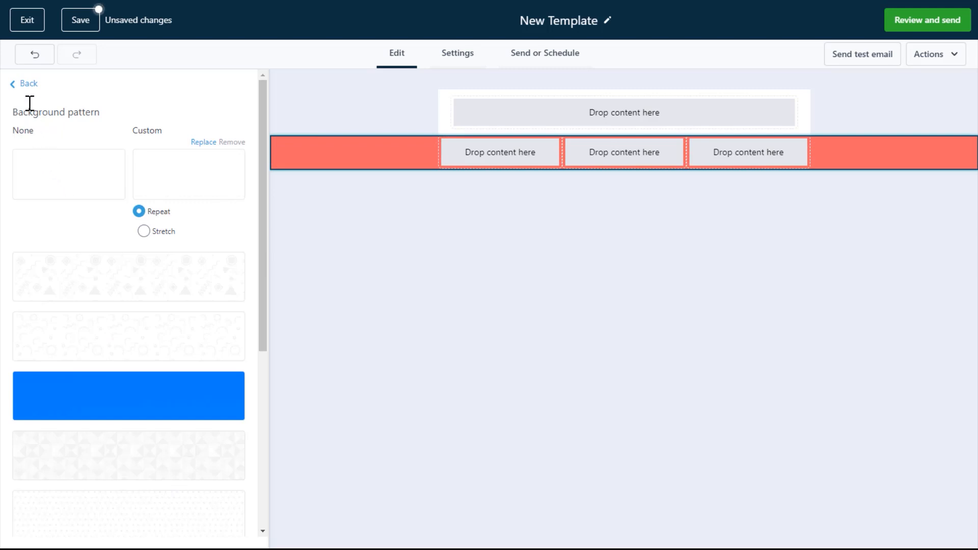
left_click(27, 87)
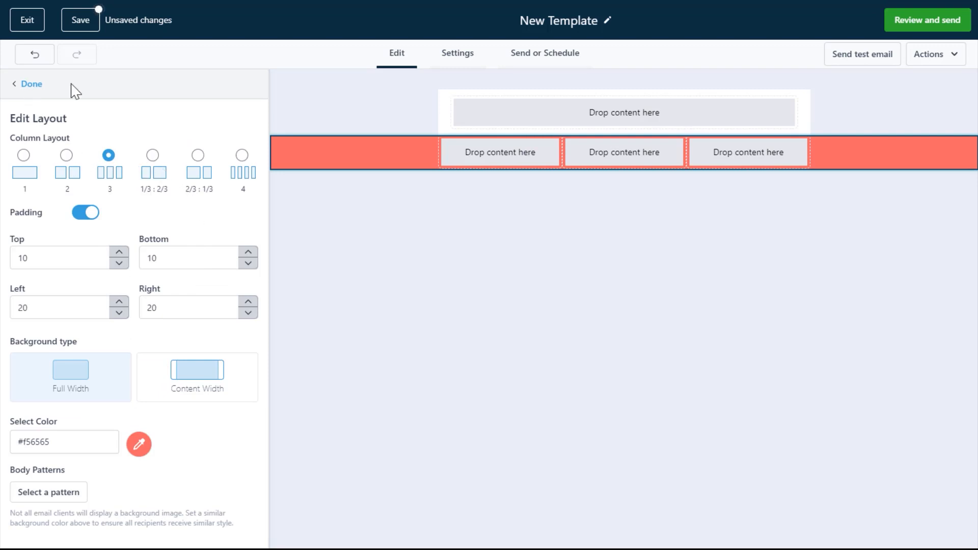
Step: Undo the last two background pattern changes and redo them both
left_click(43, 60)
left_click(43, 60)
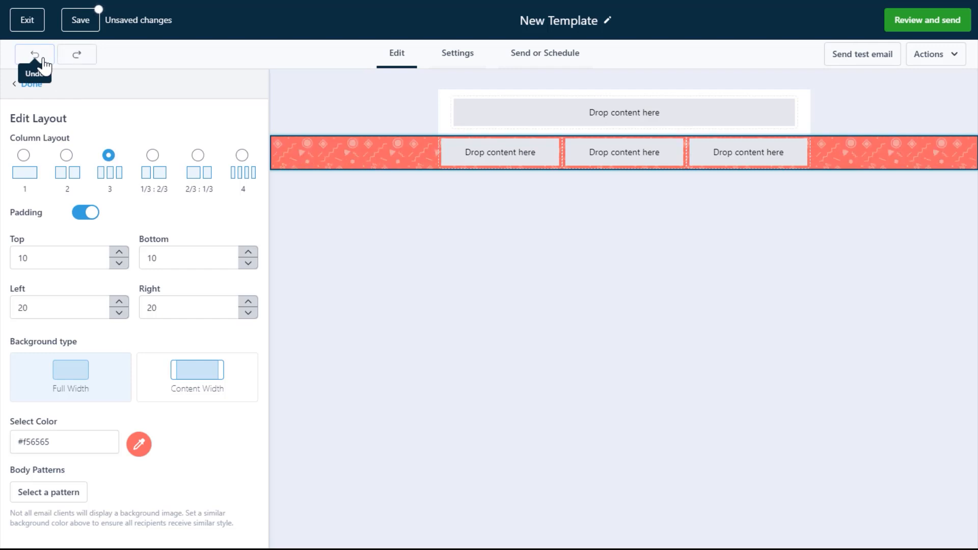
left_click(75, 61)
left_click(75, 61)
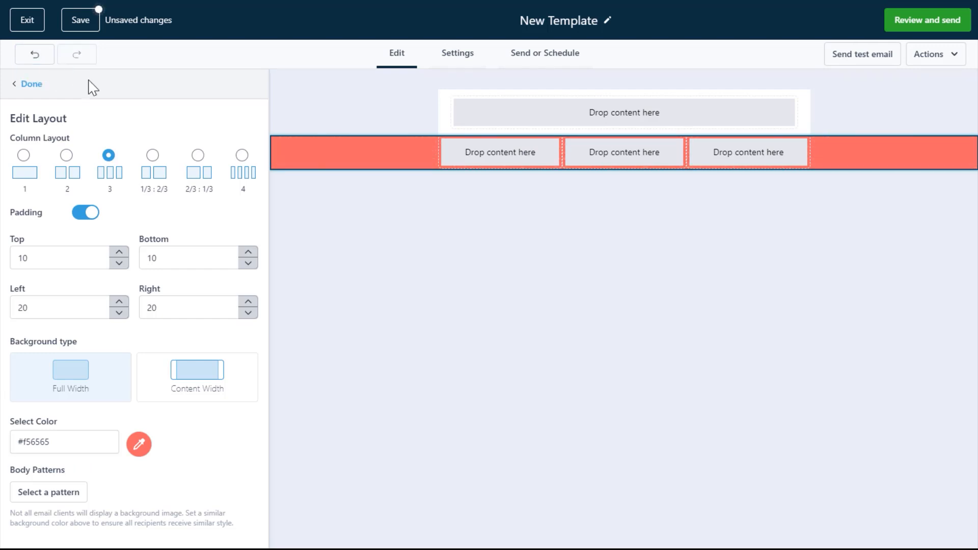
Step: Save the template and dismiss the save notification
left_click(81, 28)
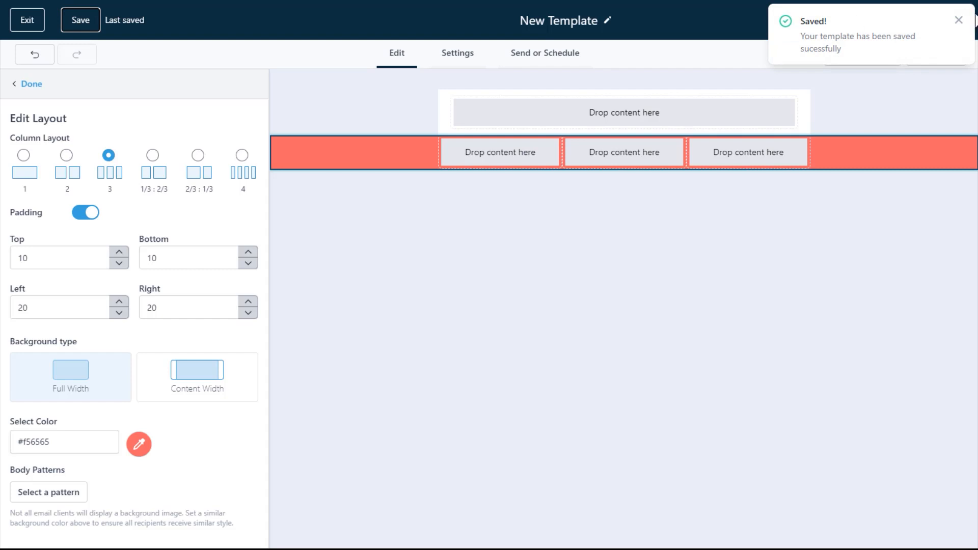
left_click(957, 21)
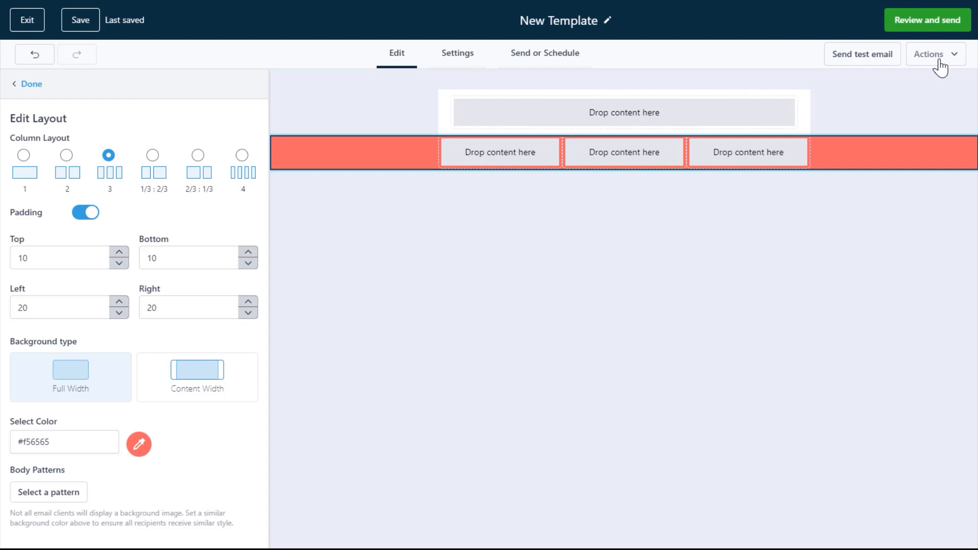
Step: Show the available template actions and add a one-column layout below the red three-column layout
left_click(952, 58)
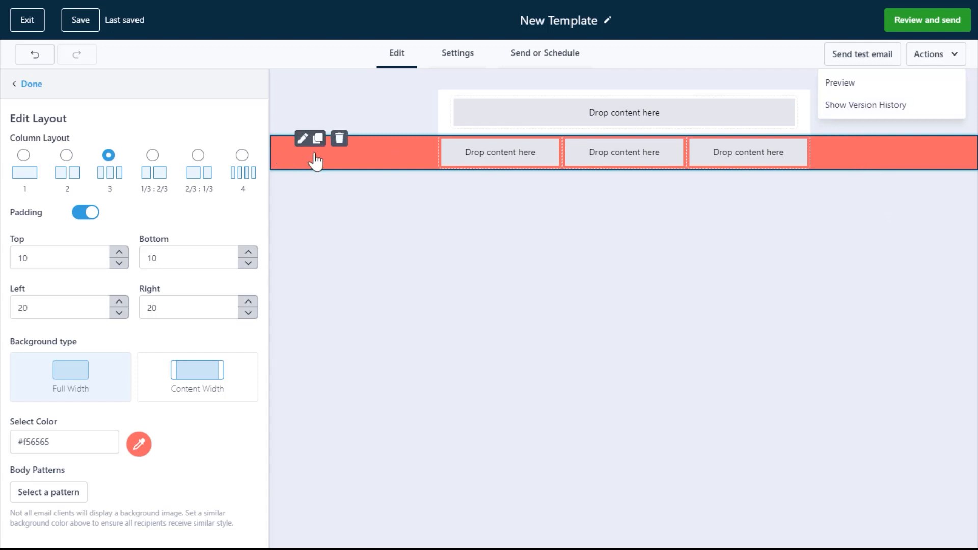
left_click(31, 84)
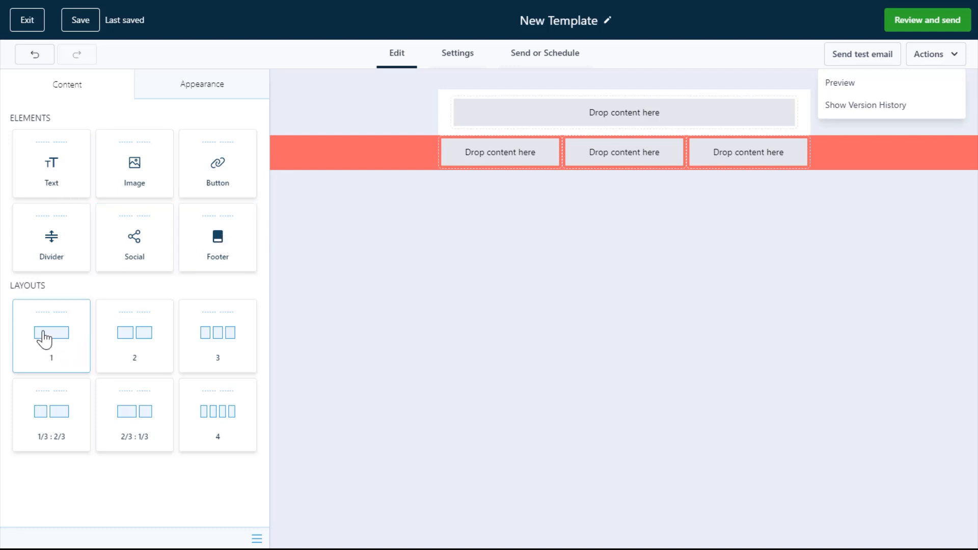
left_click_drag(313, 274, 485, 193)
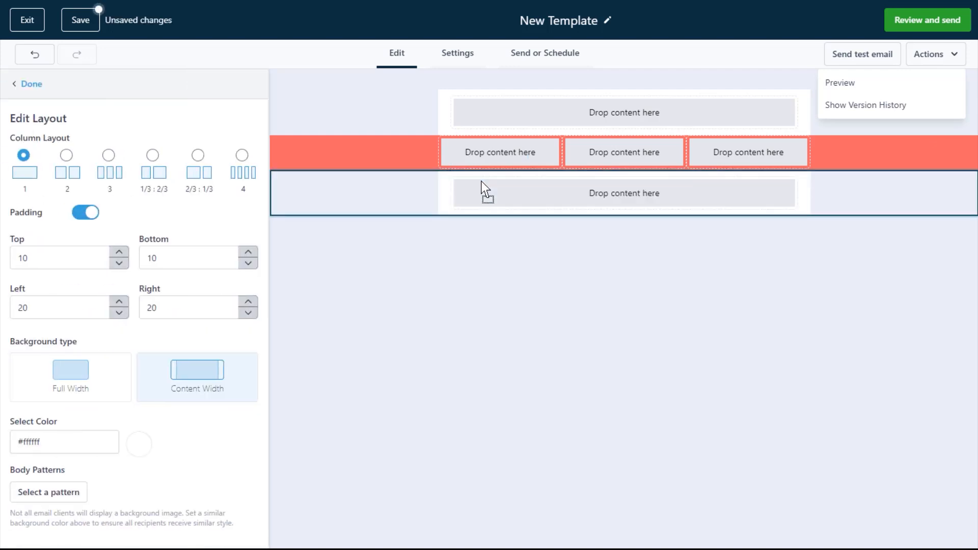
Step: Place a text element in the new one-column layout and select it for editing
left_click(31, 85)
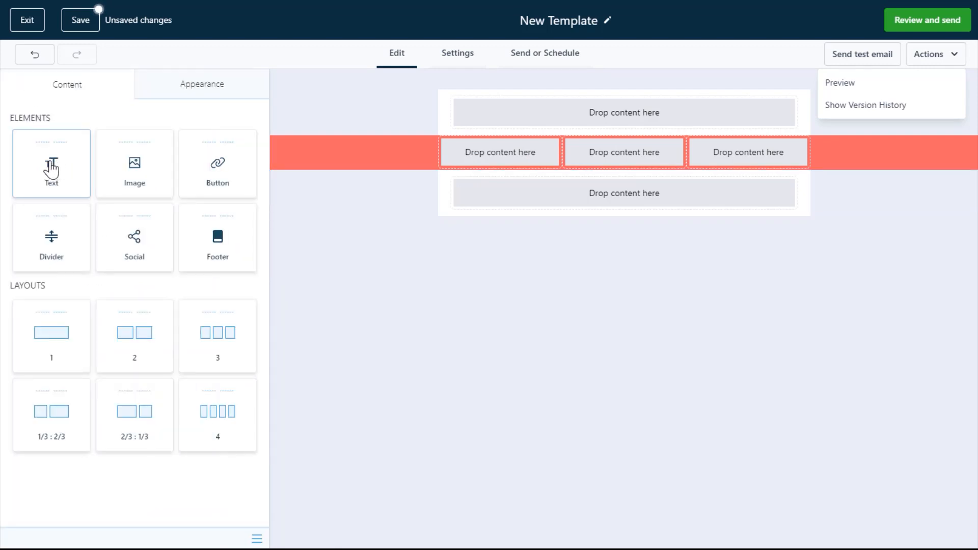
left_click_drag(51, 168, 596, 196)
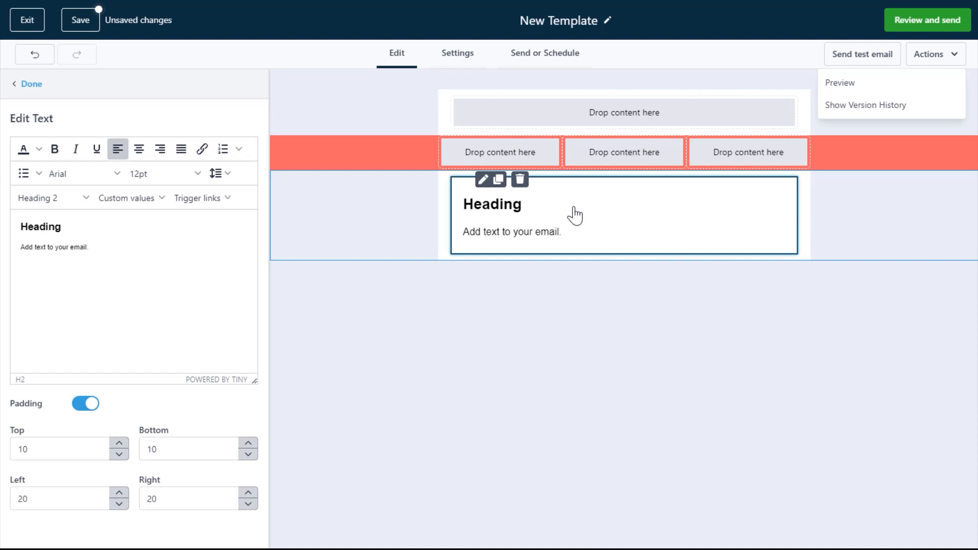
left_click(574, 208)
left_click(577, 216)
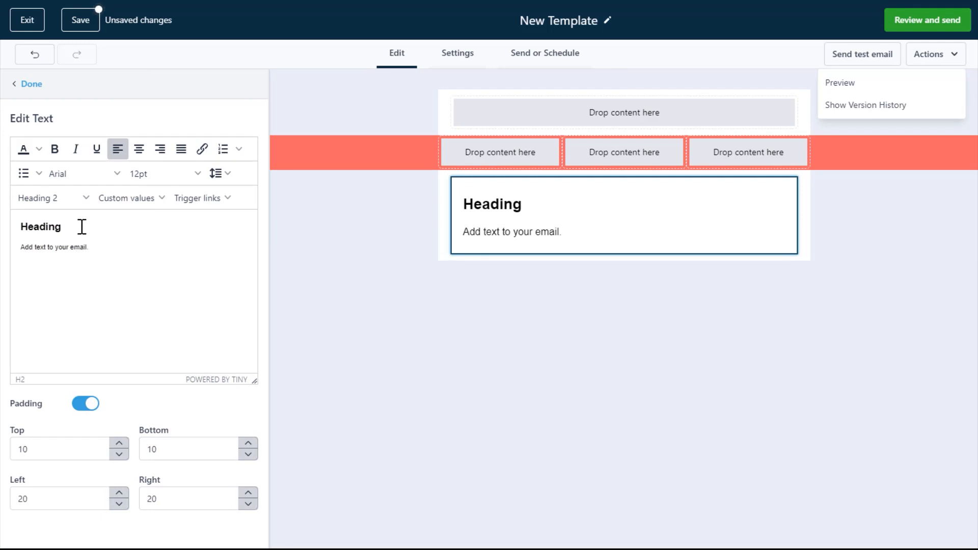
Step: Try the Paragraph and Heading 1 styles on the text element's heading line, and leave it as Paragraph
left_click_drag(82, 226, 4, 227)
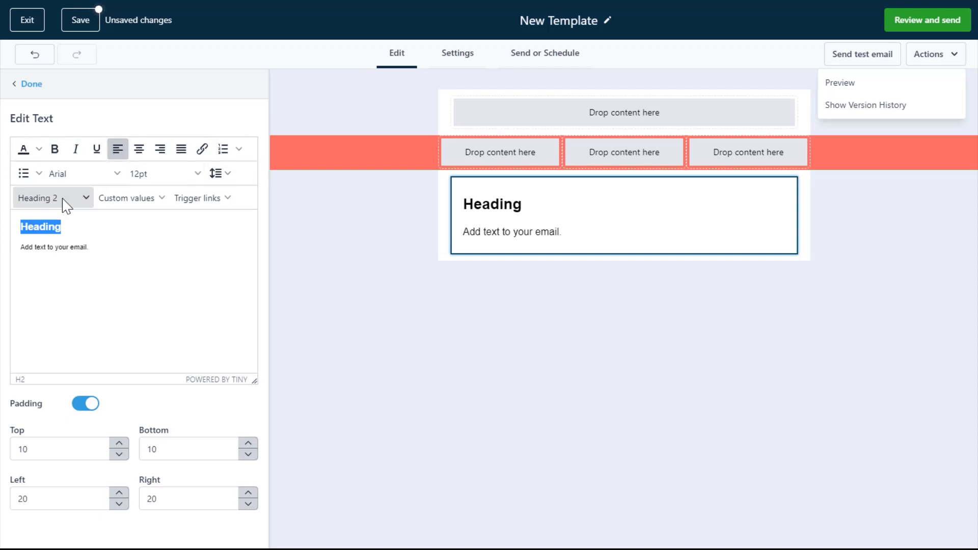
left_click(85, 199)
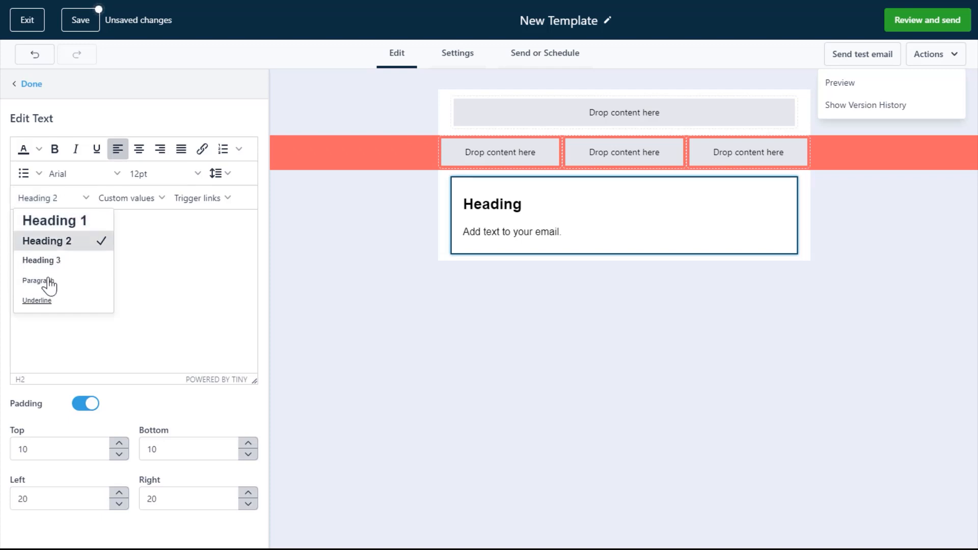
left_click(50, 281)
left_click(60, 204)
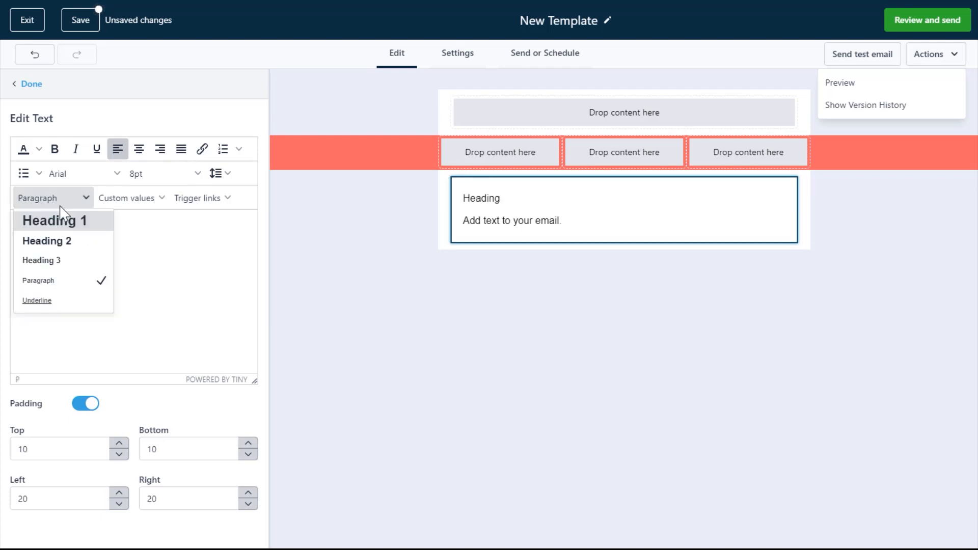
left_click(60, 224)
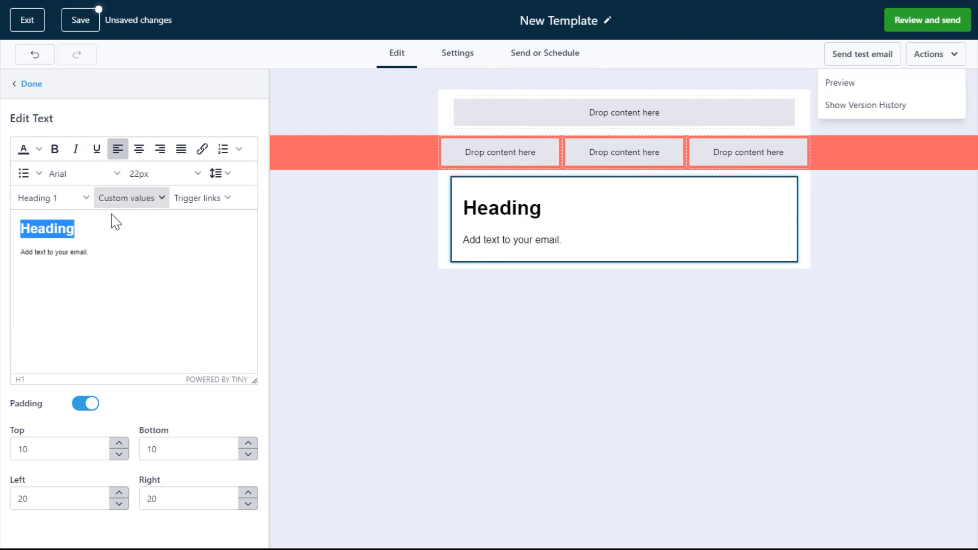
left_click(61, 203)
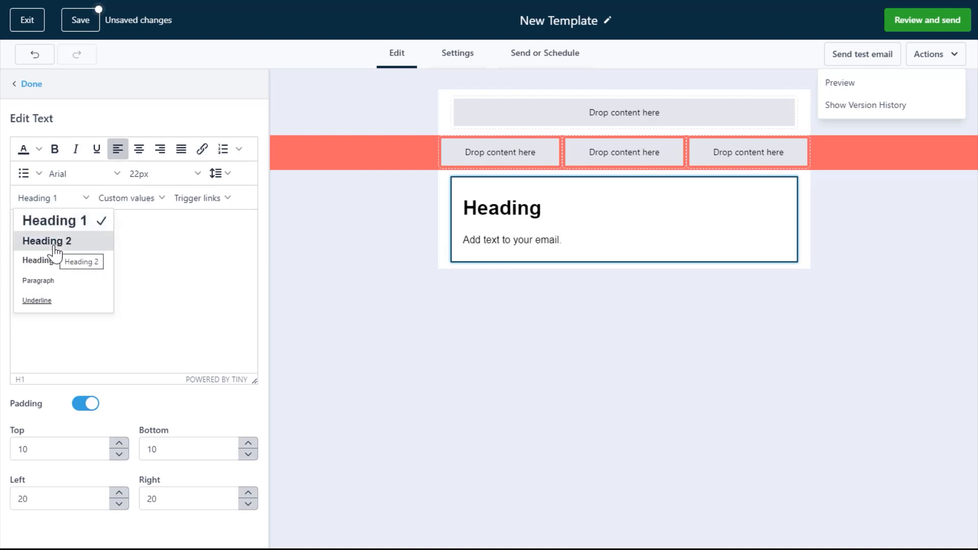
left_click(55, 280)
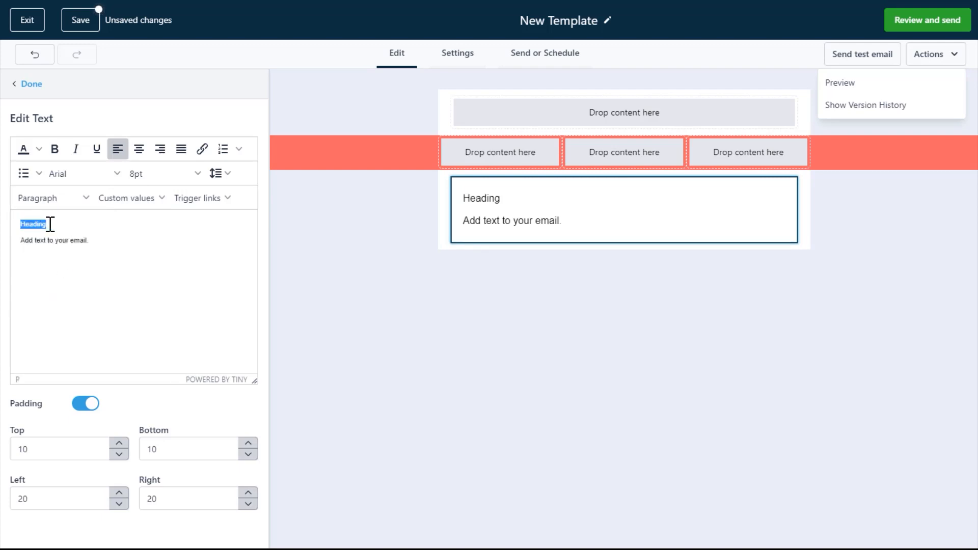
Step: Replace the heading text with "Hi" followed by the contact's First Name custom value and a comma
type("Hi")
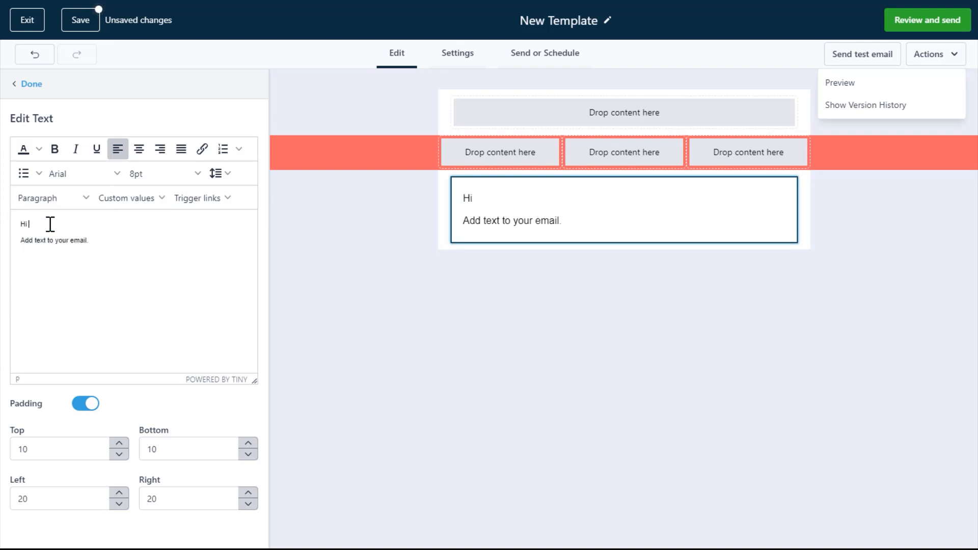
left_click(145, 200)
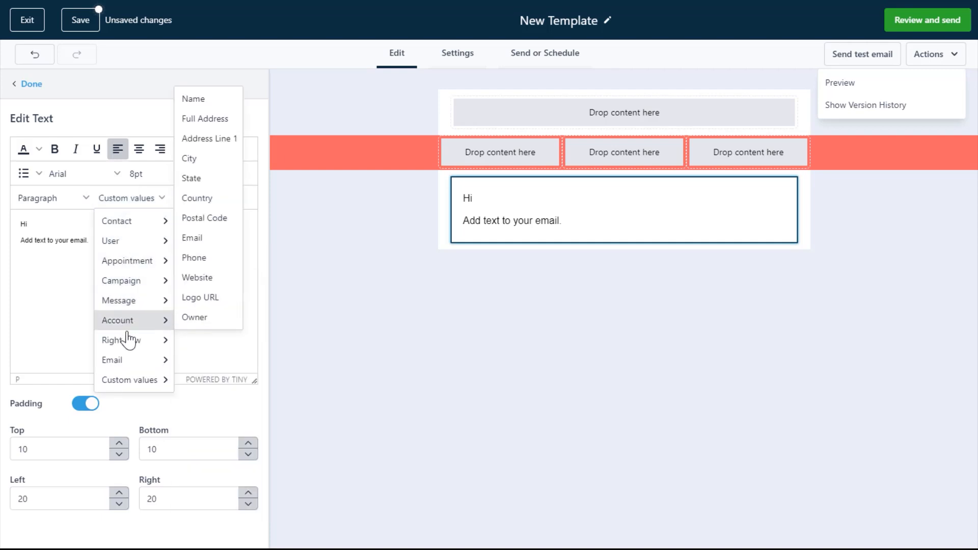
mouse_move(129, 361)
mouse_move(128, 387)
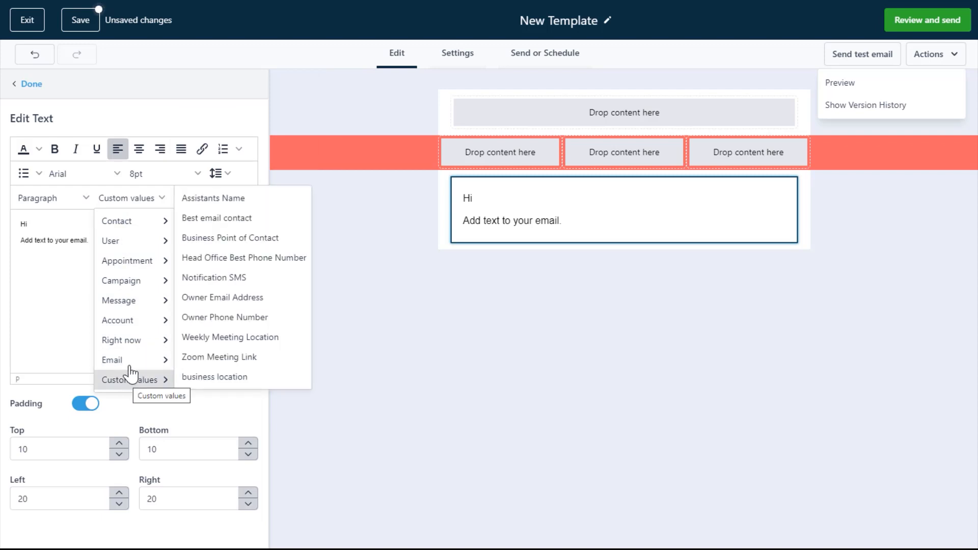
mouse_move(131, 222)
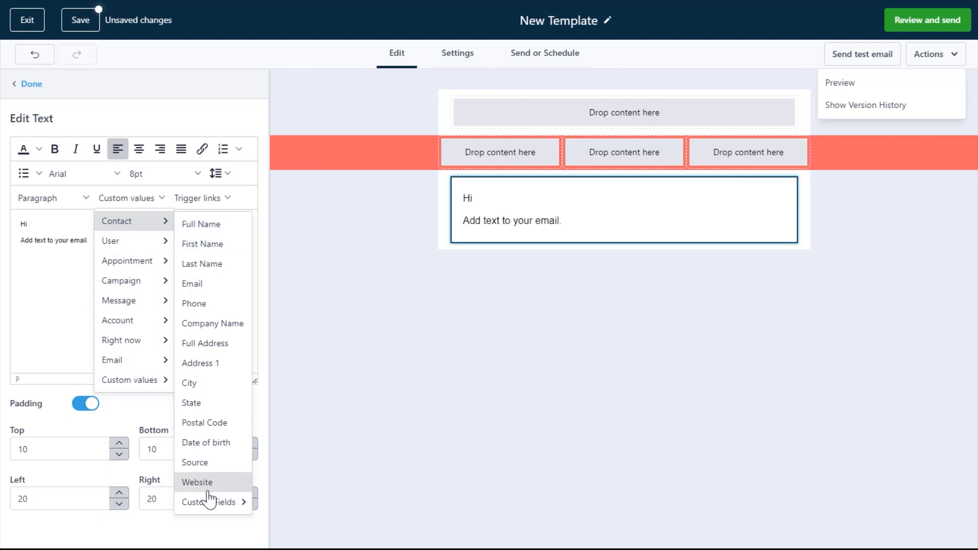
mouse_move(209, 505)
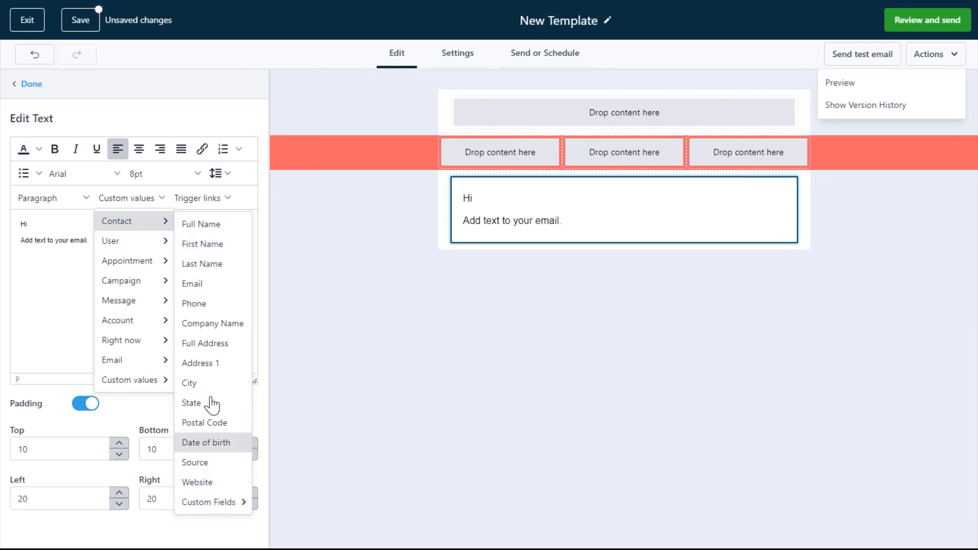
left_click(209, 246)
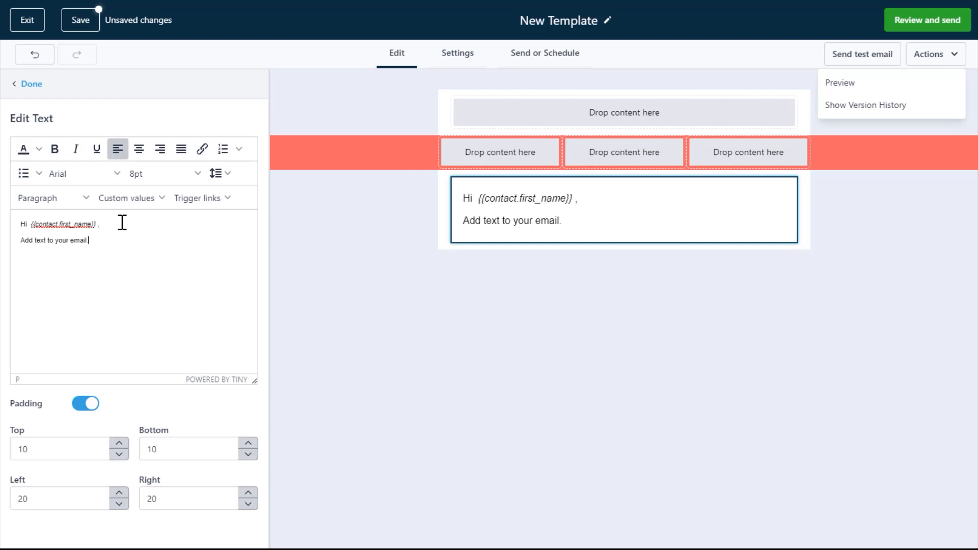
Step: Remove the italics from the greeting line and delete the space before its comma
left_click_drag(122, 223, 19, 224)
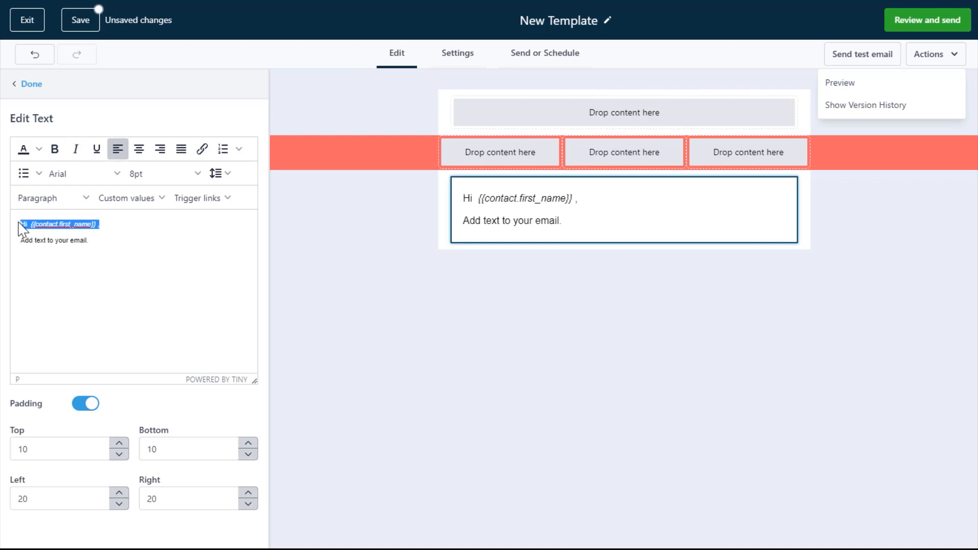
left_click(77, 151)
left_click(77, 152)
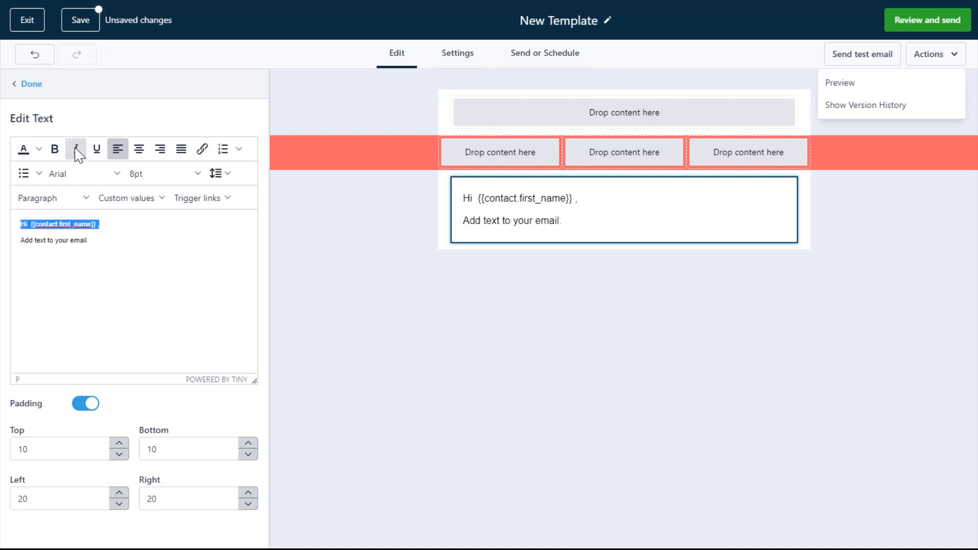
left_click(113, 225)
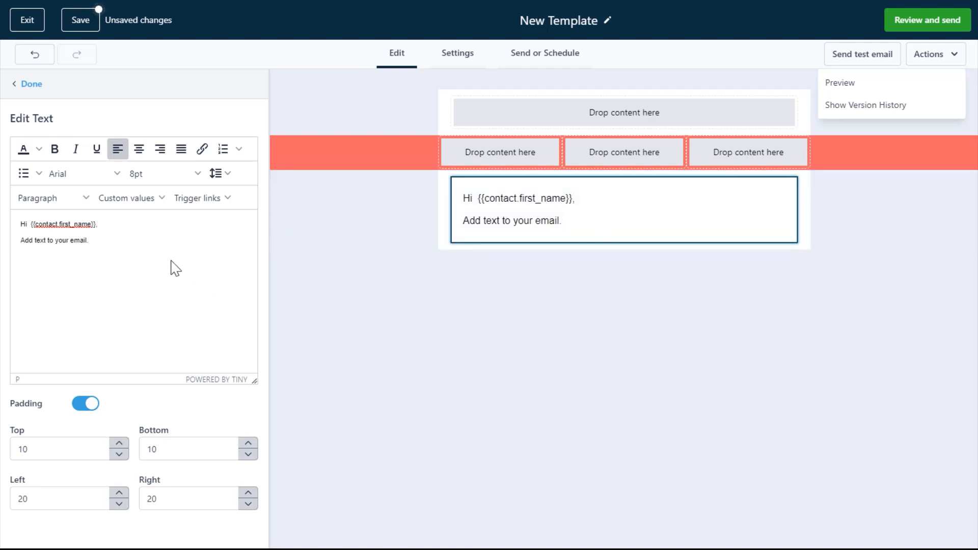
Step: Insert the Option A trigger link on a new line below "Add text to your email."
left_click(127, 238)
key("Return")
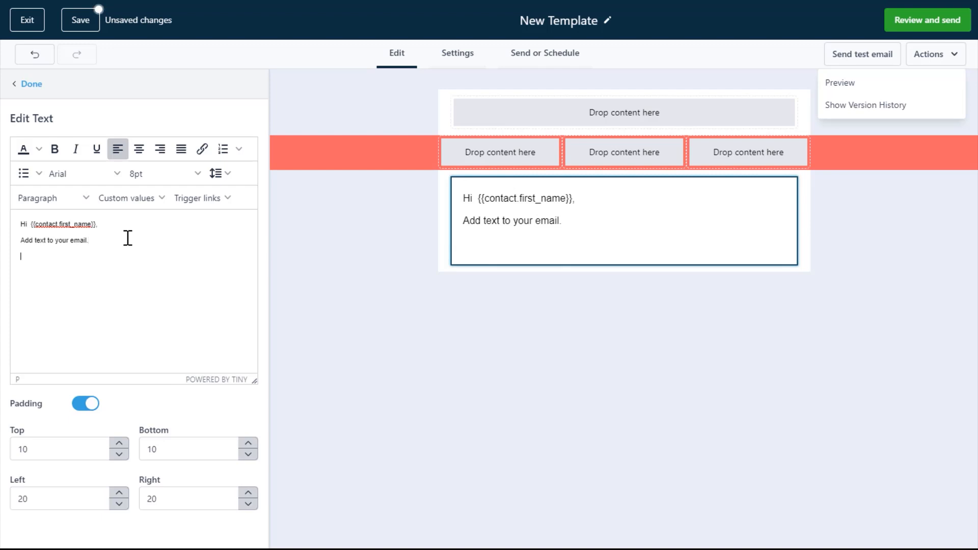
left_click(222, 199)
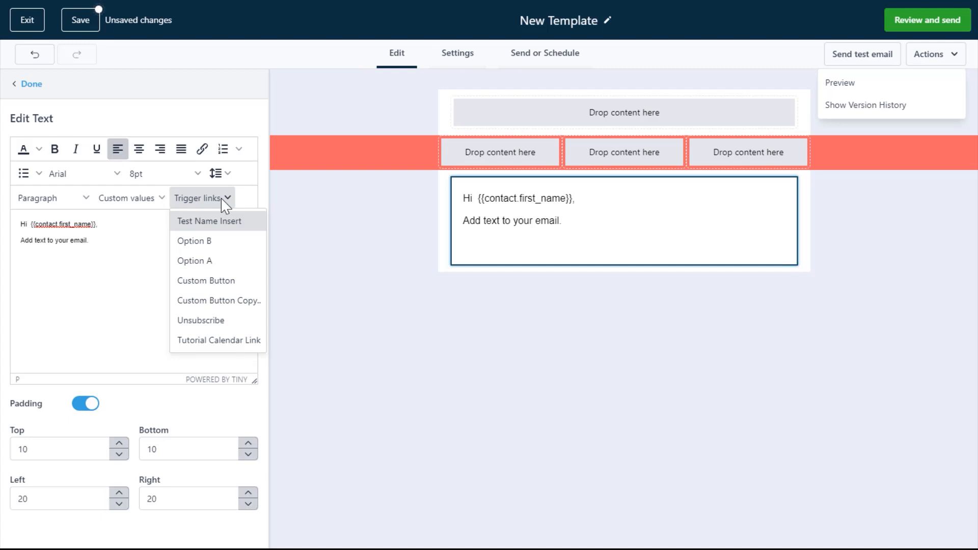
left_click(205, 265)
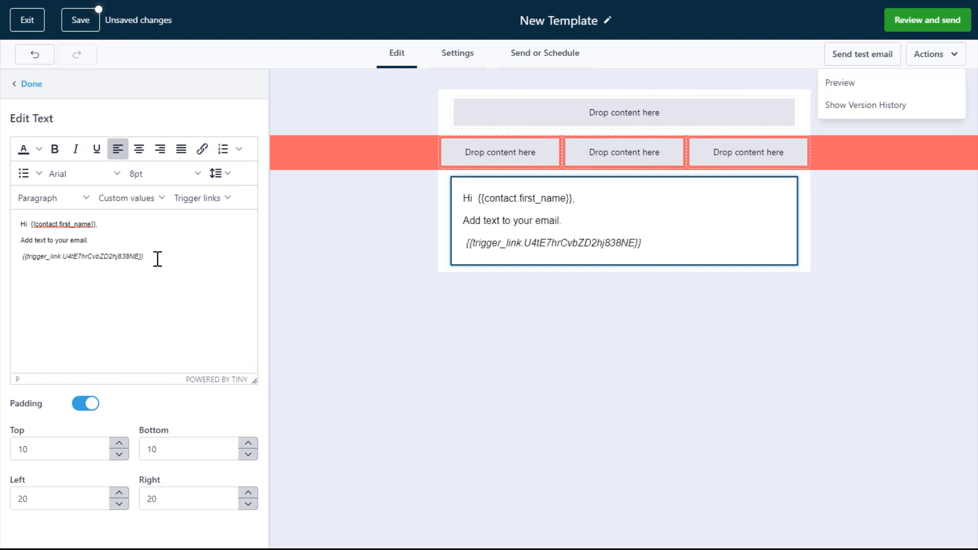
key("Left")
key("Left")
key("Left")
key("Left")
key("Left")
key("Left")
key("Left")
key("Left")
key("Left")
key("Left")
key("Left")
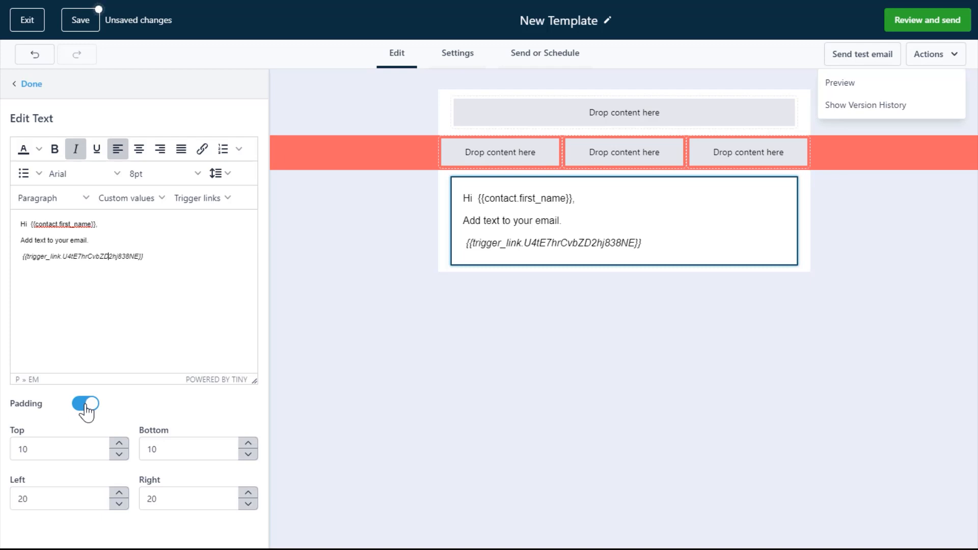
Step: Try a top padding of 100 on the text element, restore it to 10, and switch its padding off and on again
left_click(69, 451)
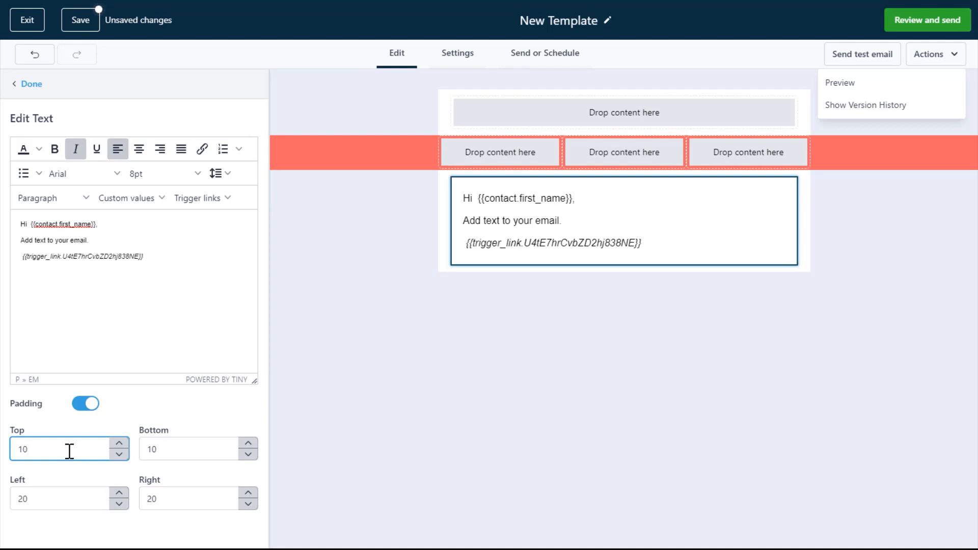
type("0")
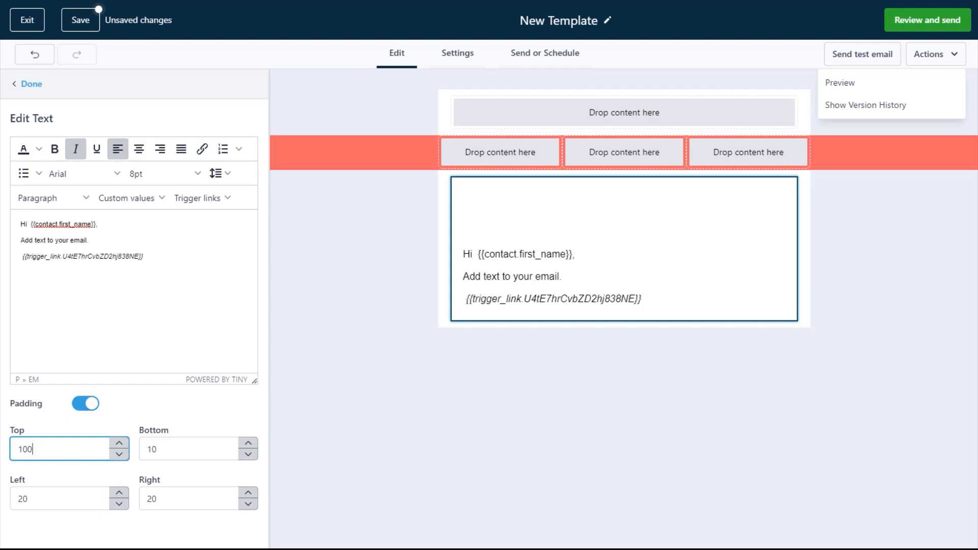
key("BackSpace")
left_click(85, 405)
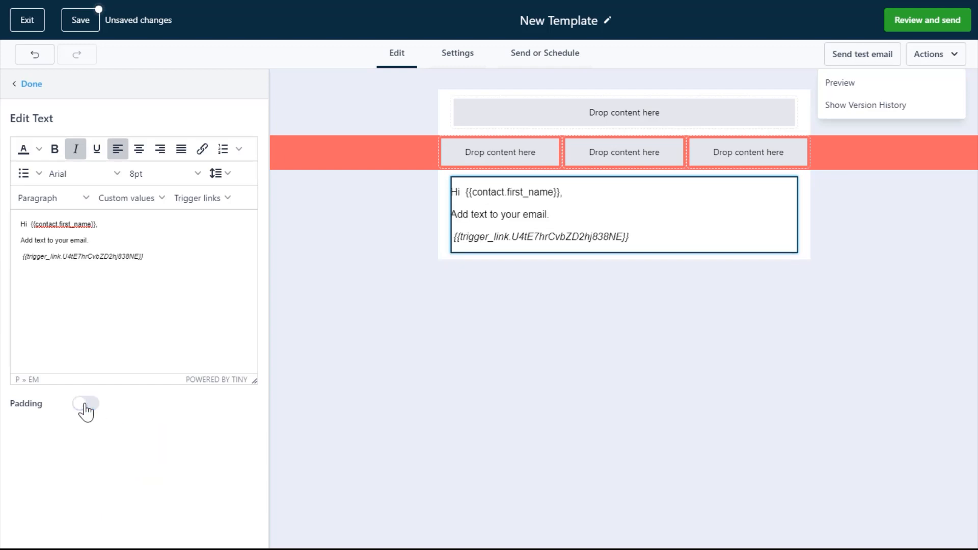
left_click(85, 404)
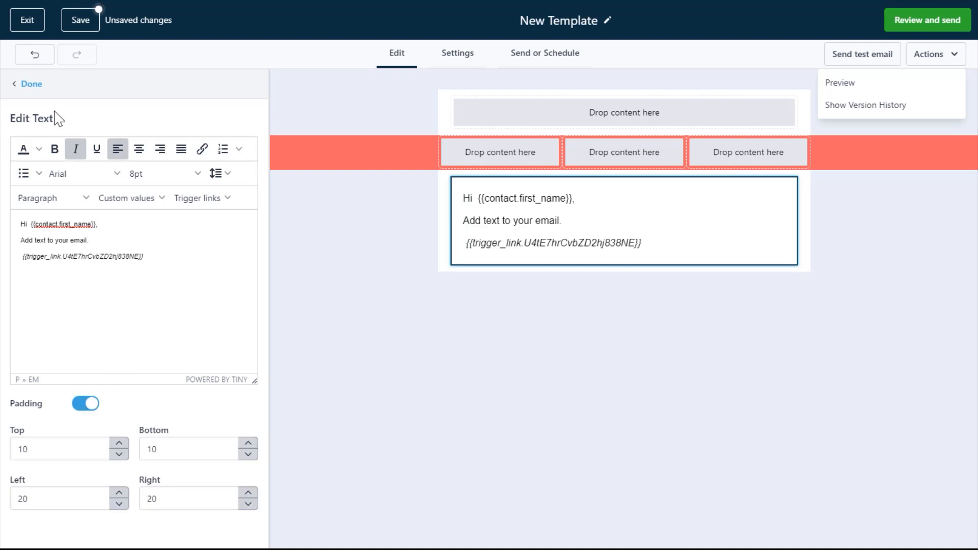
Step: Add an image element below the text element, and view the media library for replacing its image before closing it
left_click(32, 85)
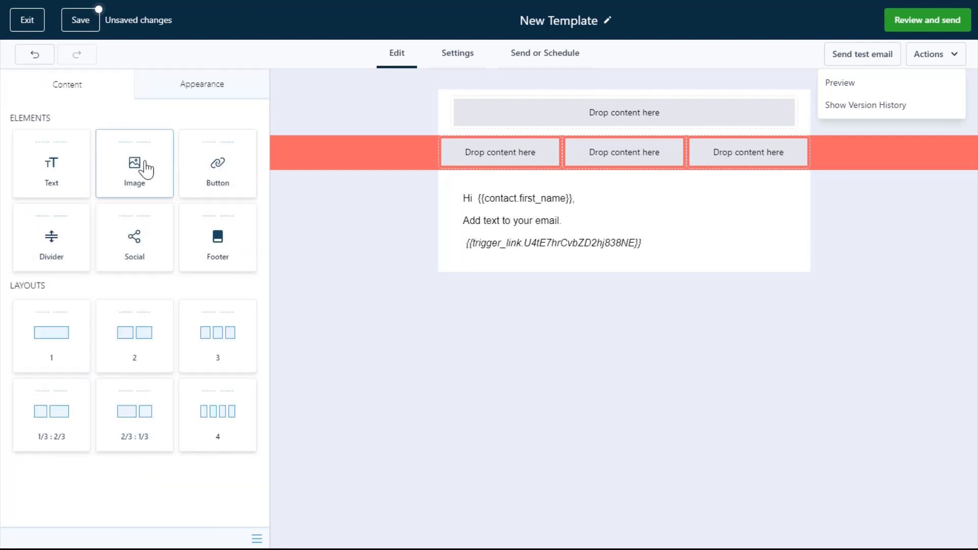
left_click_drag(132, 172, 551, 267)
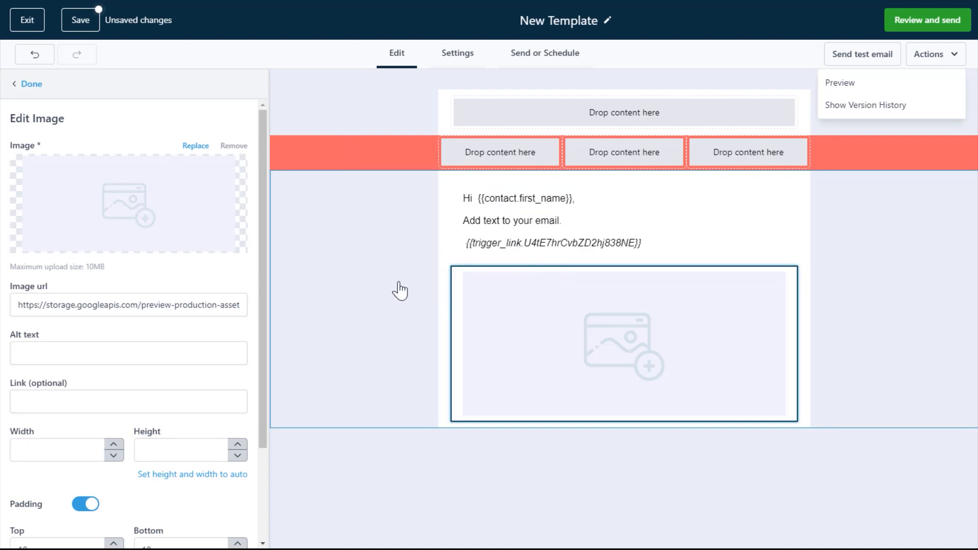
mouse_move(195, 170)
left_click(196, 147)
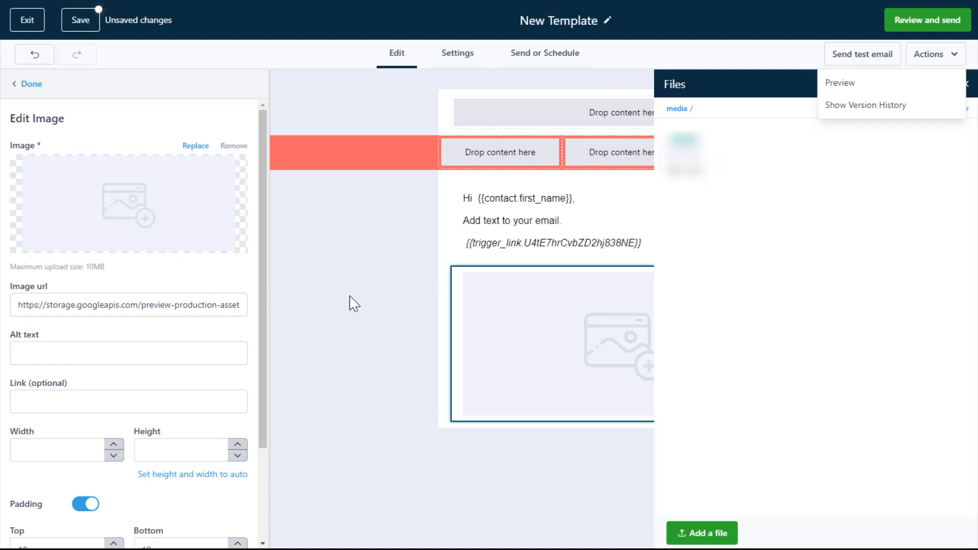
left_click(953, 56)
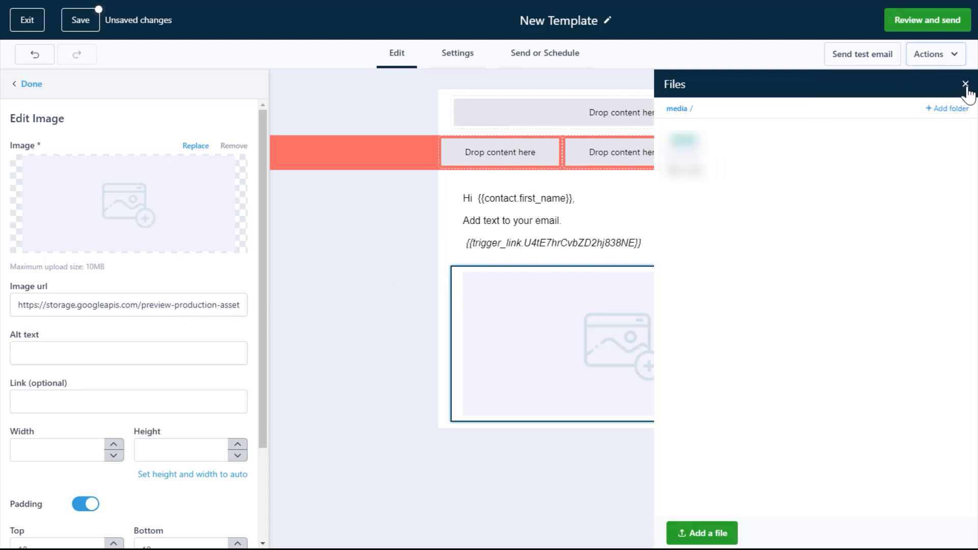
left_click(965, 85)
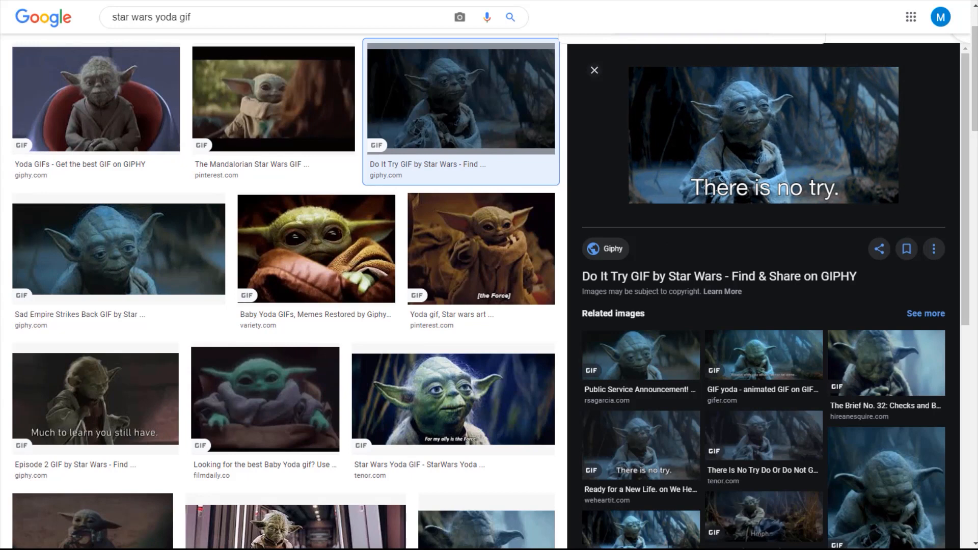
Step: Copy the image address of the "Do It Try GIF by Star Wars" result and use it as the image element's URL
right_click(828, 129)
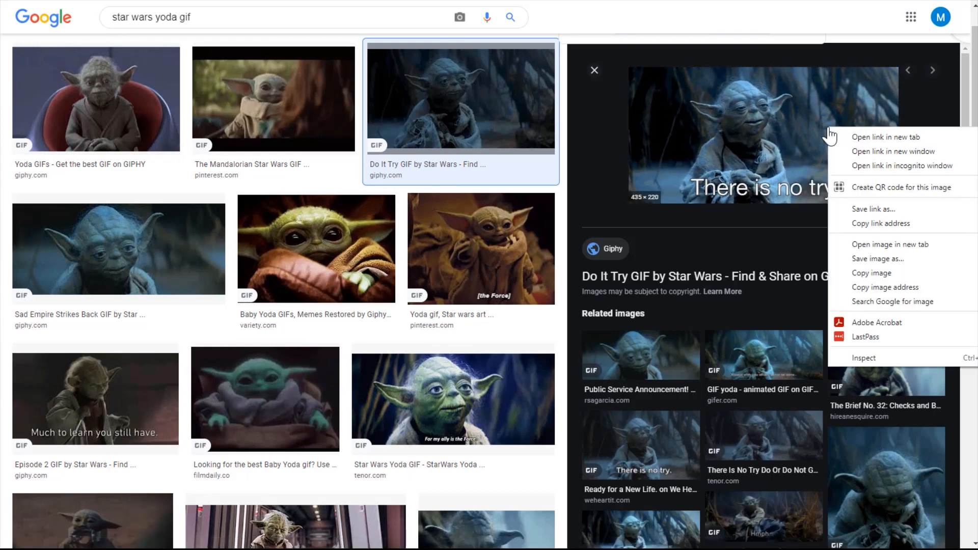
right_click(800, 138)
left_click(864, 299)
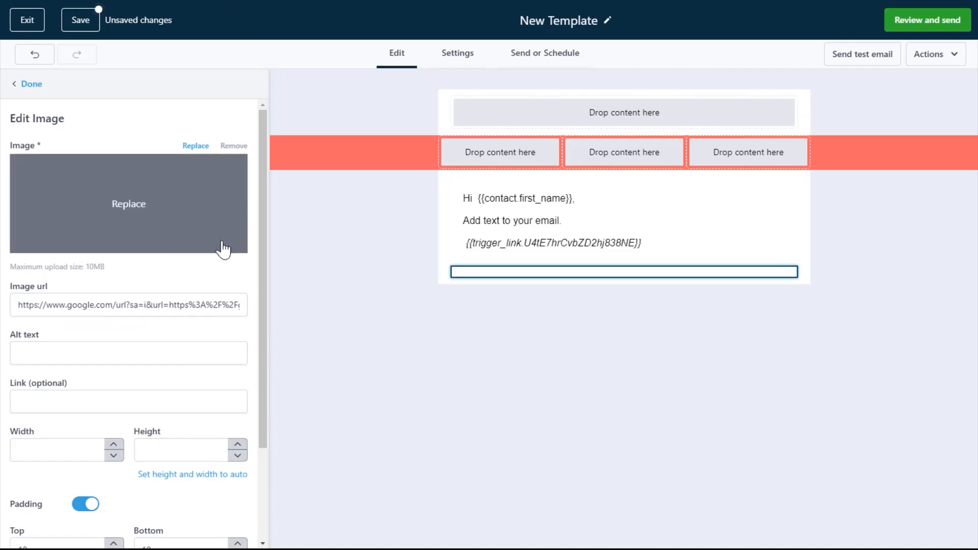
triple_click(201, 304)
key("ctrl+v")
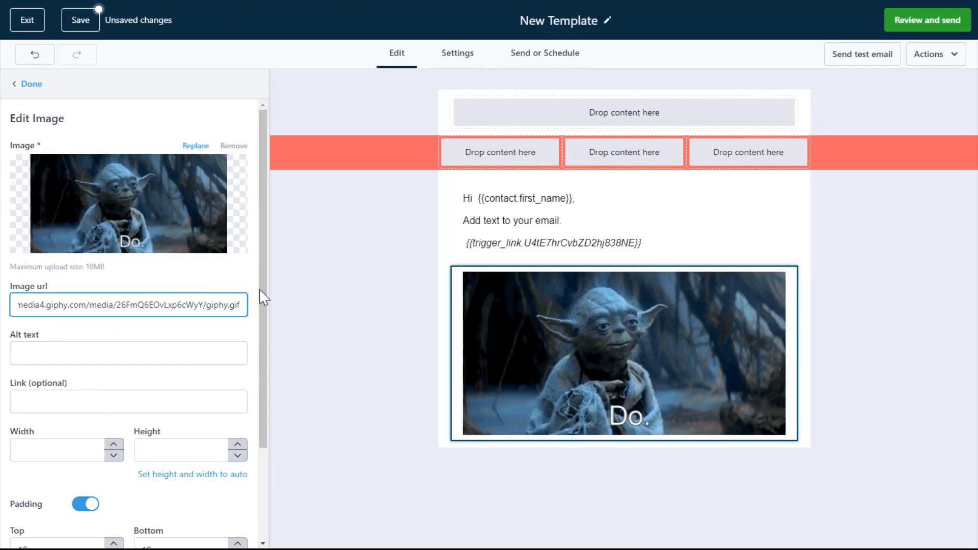
left_click(402, 305)
left_click(536, 306)
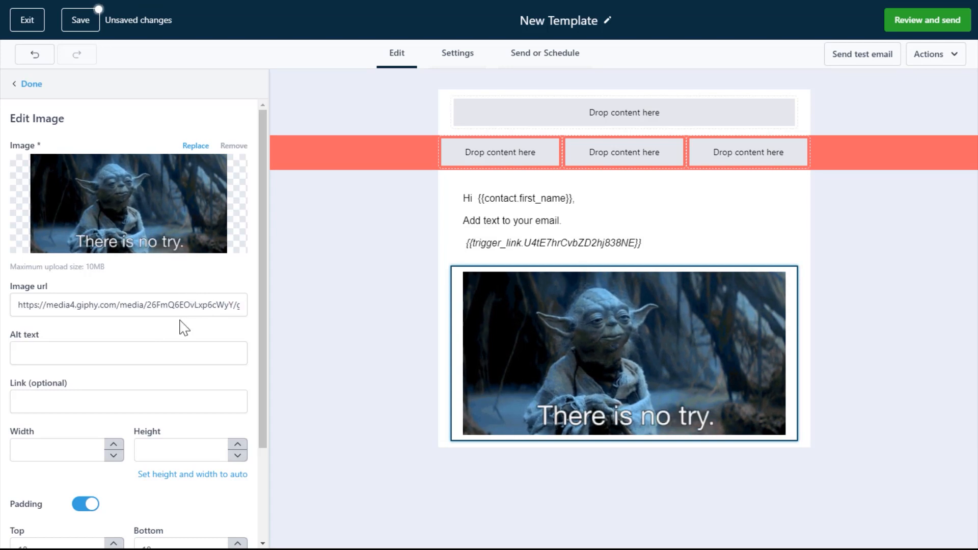
Step: Try a width of 100 on the Yoda image, clear it again, and close the image settings
scroll(191, 340, "down", 1)
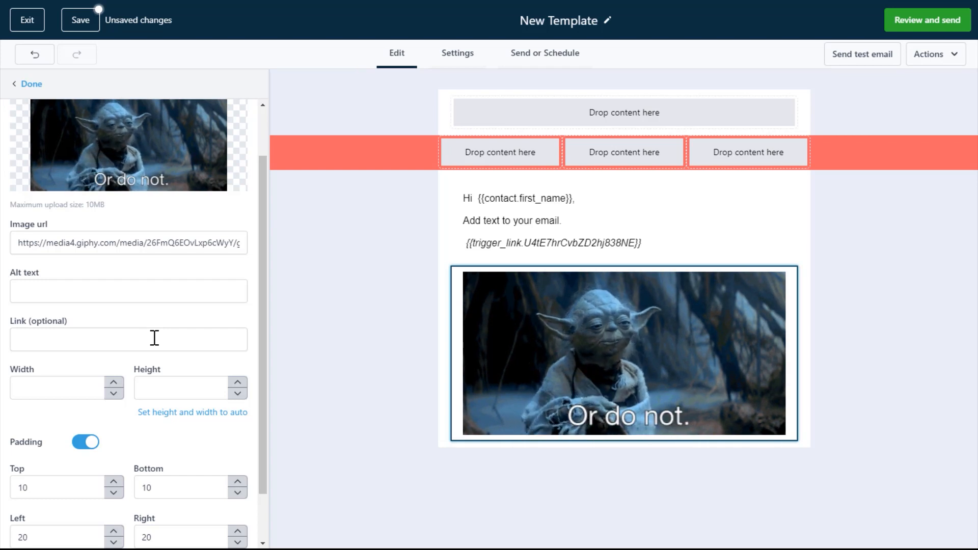
left_click(78, 387)
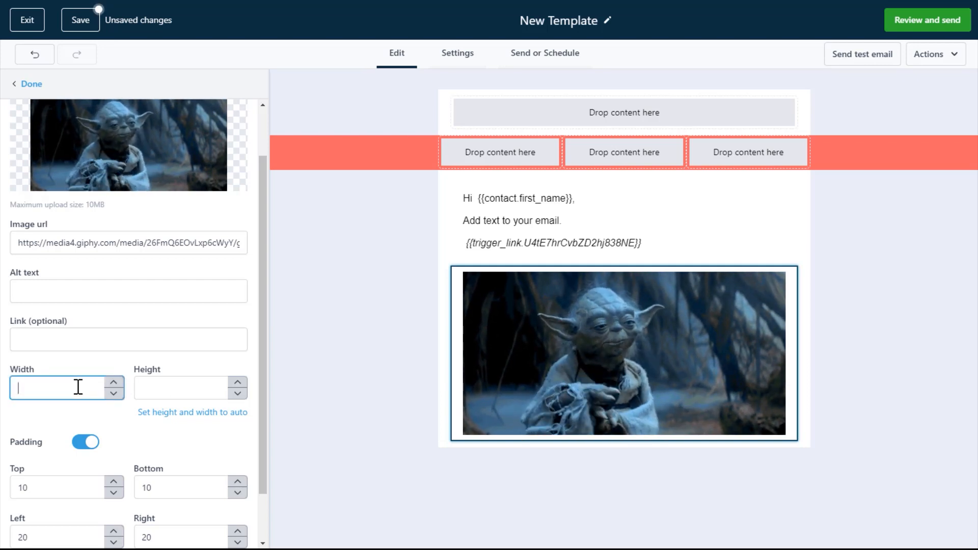
type("100")
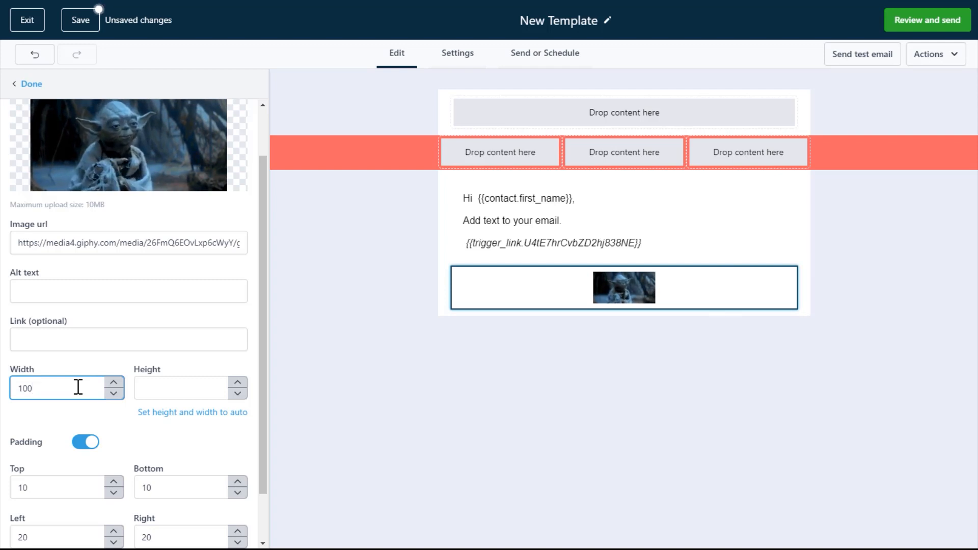
key("BackSpace")
key("BackSpace")
key("BackSpace")
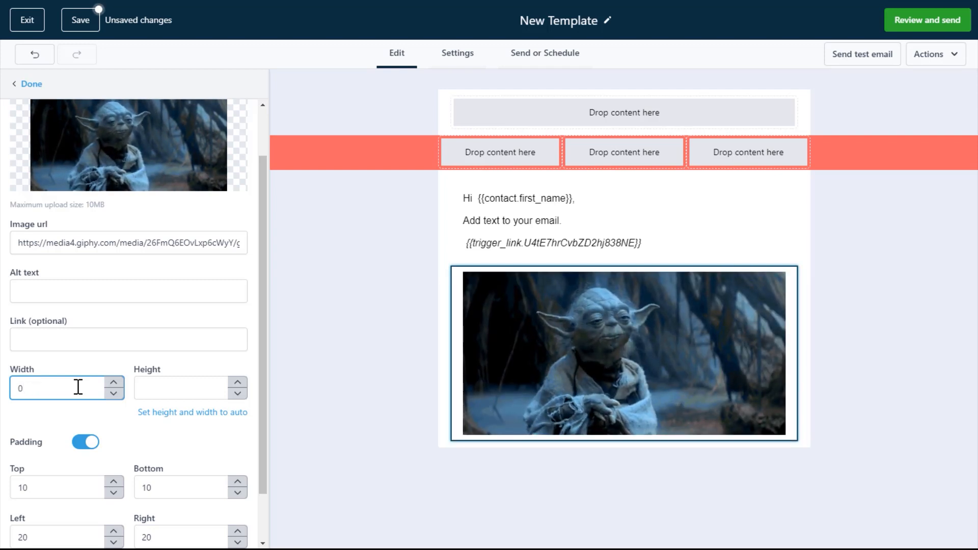
scroll(83, 422, "down", 2)
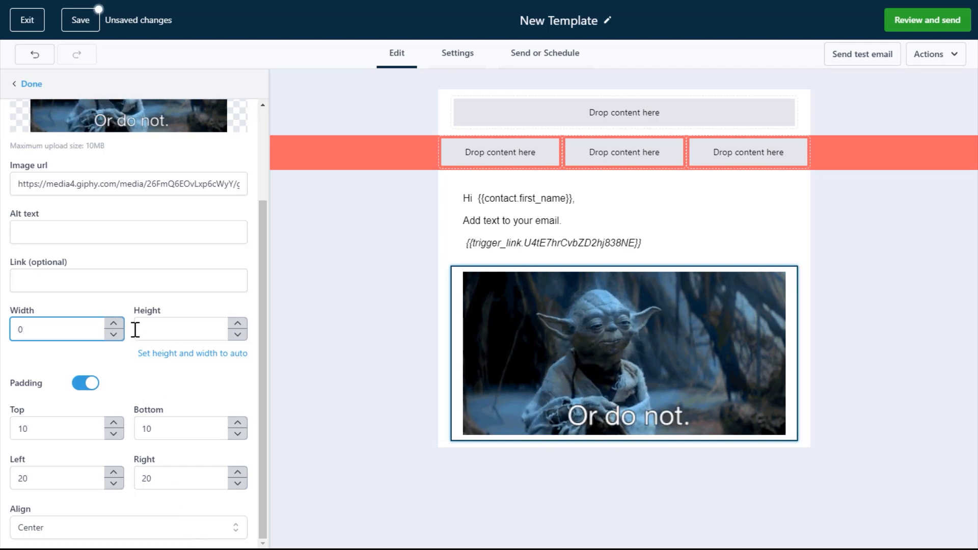
scroll(136, 331, "up", 3)
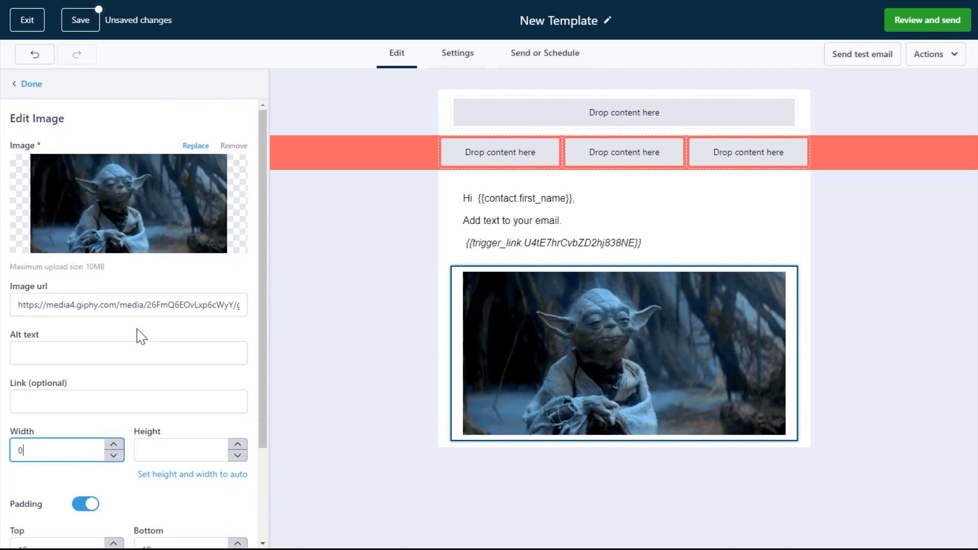
left_click(32, 86)
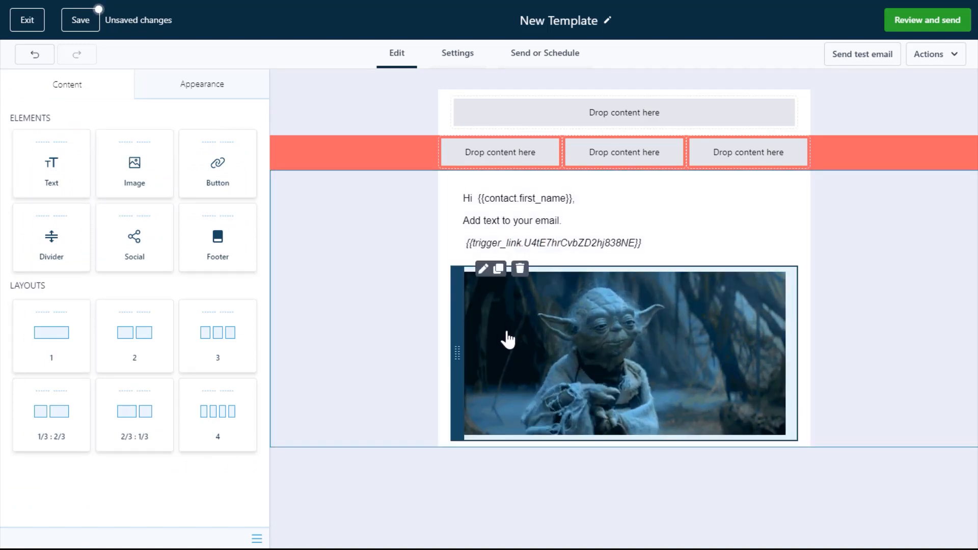
Step: Move the text element into the empty layout at the top of the email and place the Yoda image directly below it
mouse_move(457, 346)
left_mouse_down()
mouse_move(464, 218)
mouse_move(460, 387)
mouse_move(463, 353)
left_mouse_up()
left_click_drag(452, 234, 454, 331)
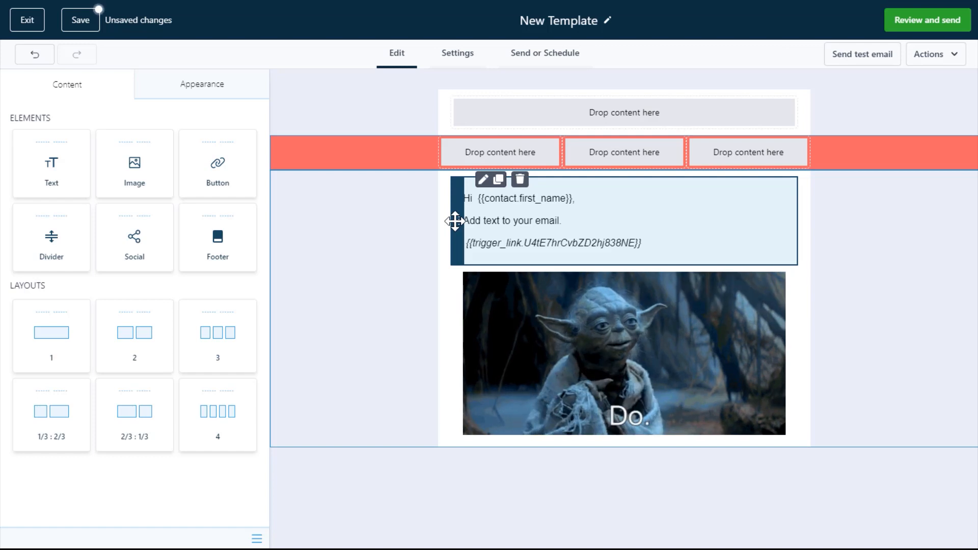
left_click_drag(457, 212, 489, 123)
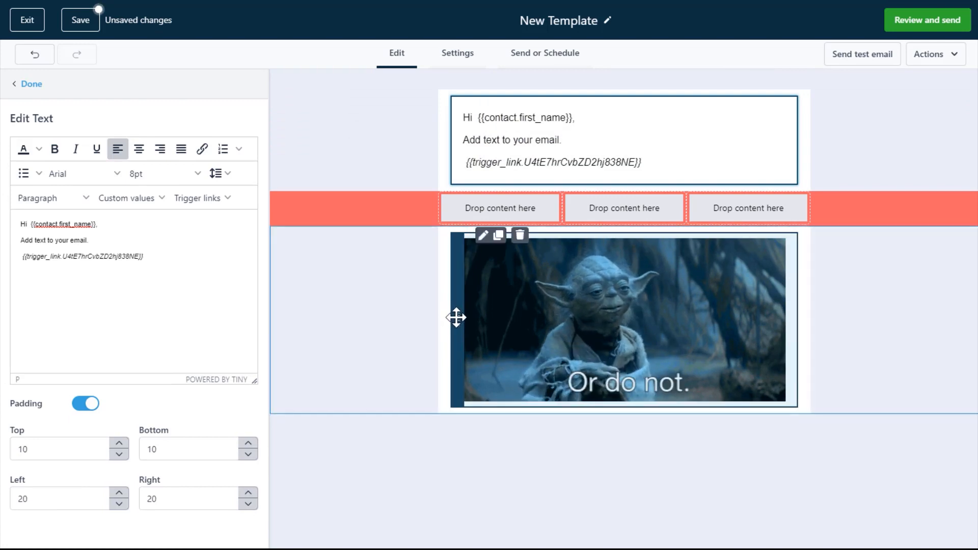
left_click_drag(451, 313, 466, 276)
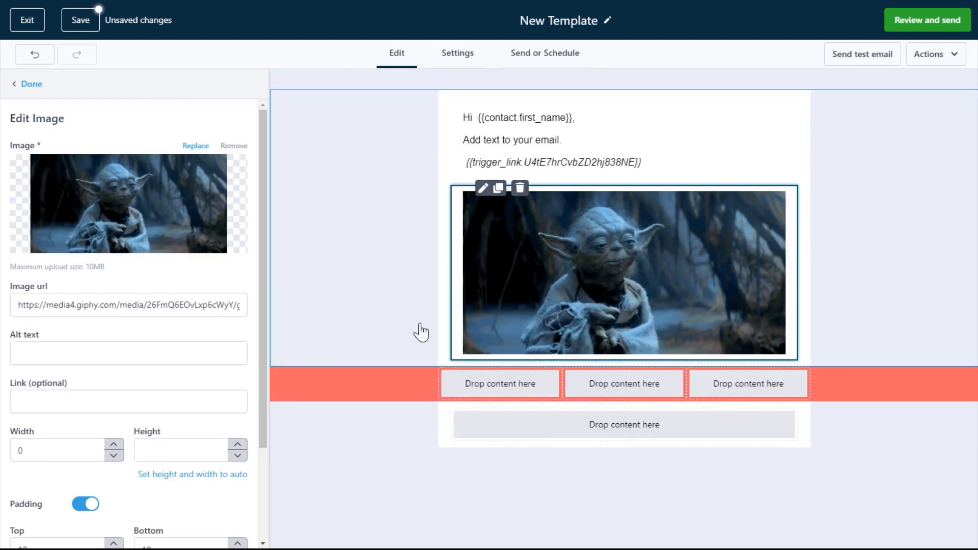
mouse_move(197, 234)
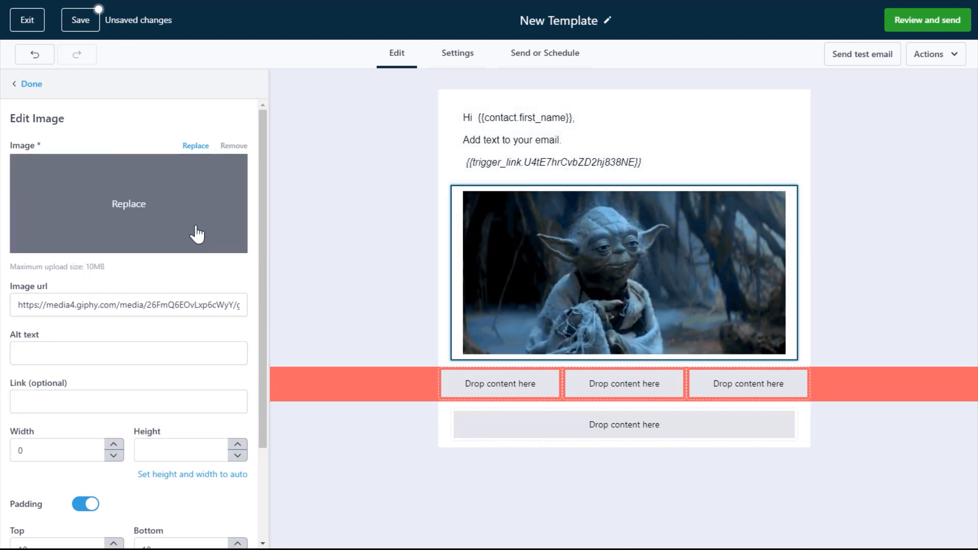
left_click(32, 85)
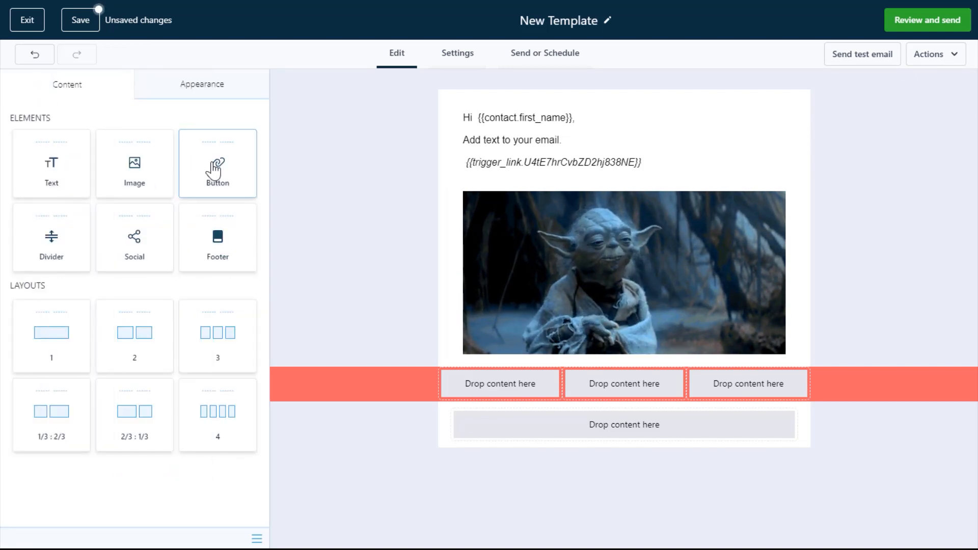
Step: Add a button element to the first column of the red layout and switch that layout to two columns
left_click_drag(215, 169, 515, 385)
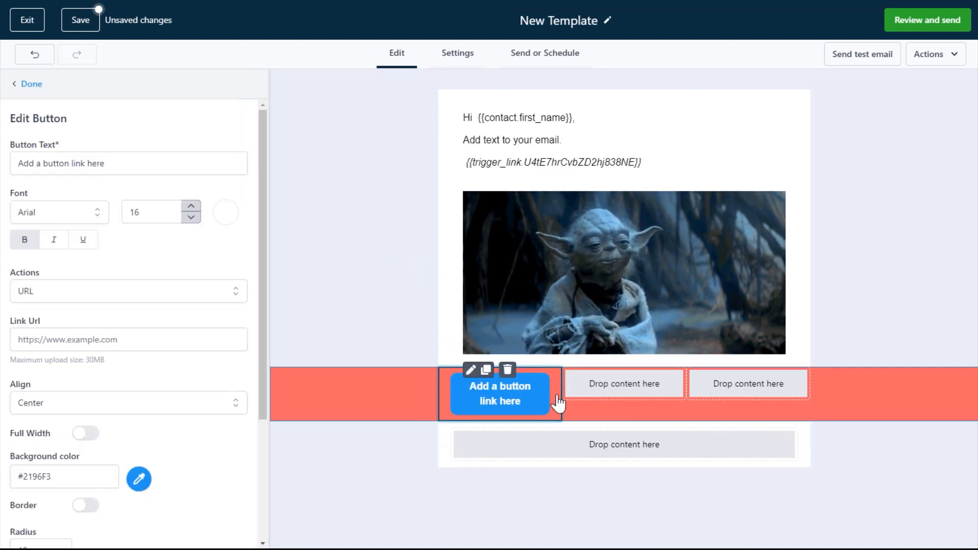
left_click(369, 404)
left_click(66, 156)
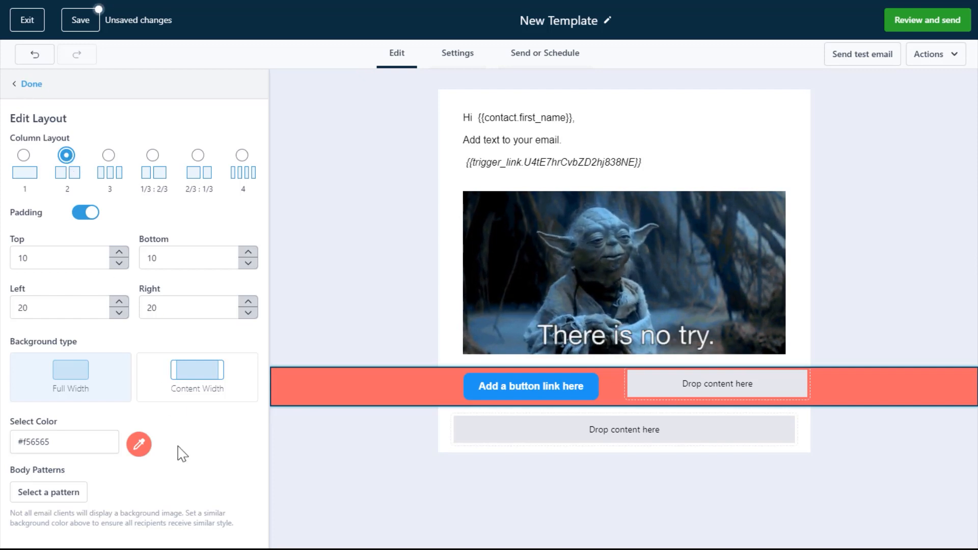
Step: Set the two-column layout's background color to dark blue #23496D and finish editing the layout
left_click(140, 447)
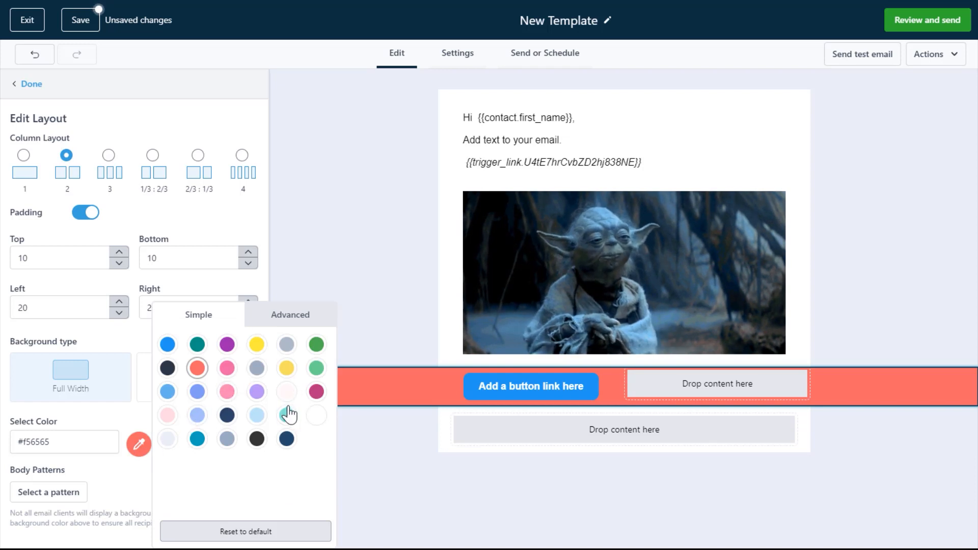
left_click(287, 438)
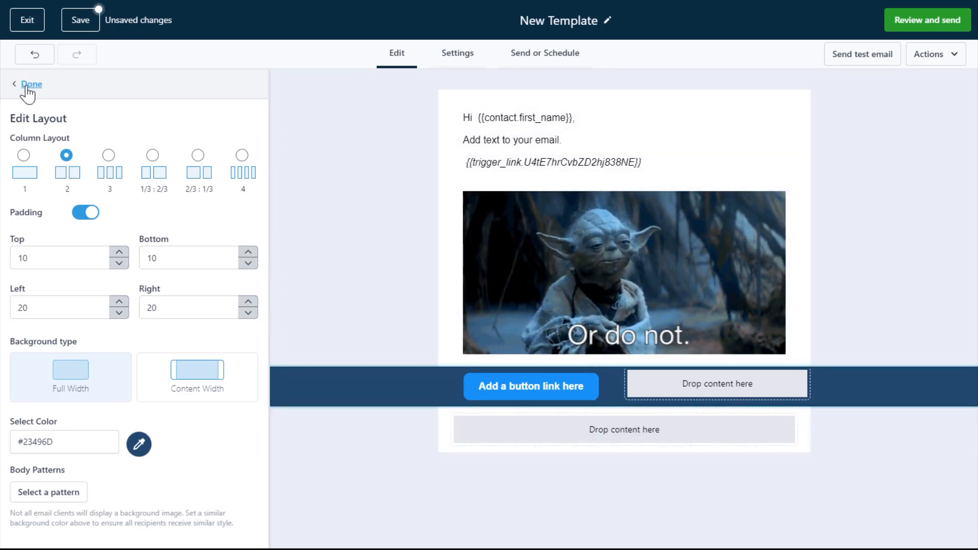
left_click(26, 87)
Step: Change the button's text to "Click here to try"
left_click(533, 391)
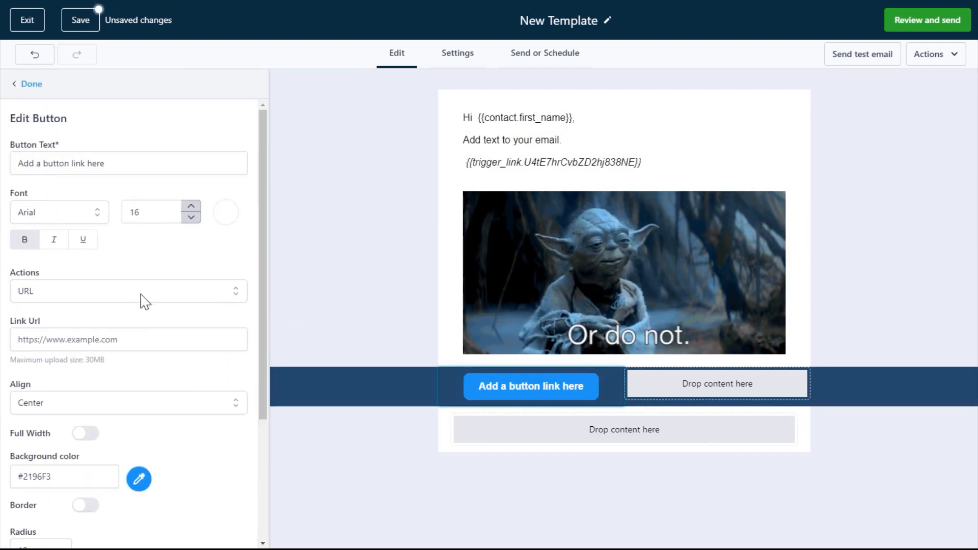
triple_click(110, 160)
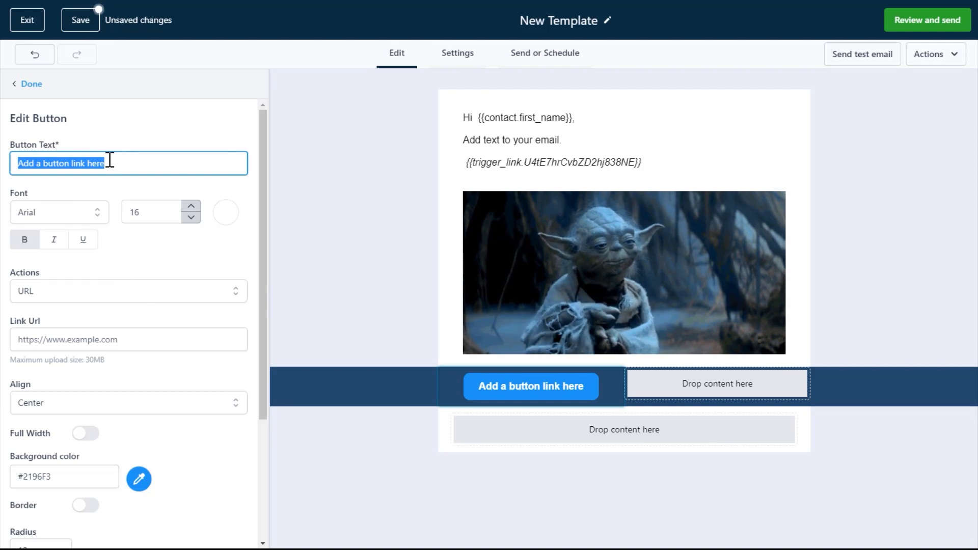
type("Click here to try")
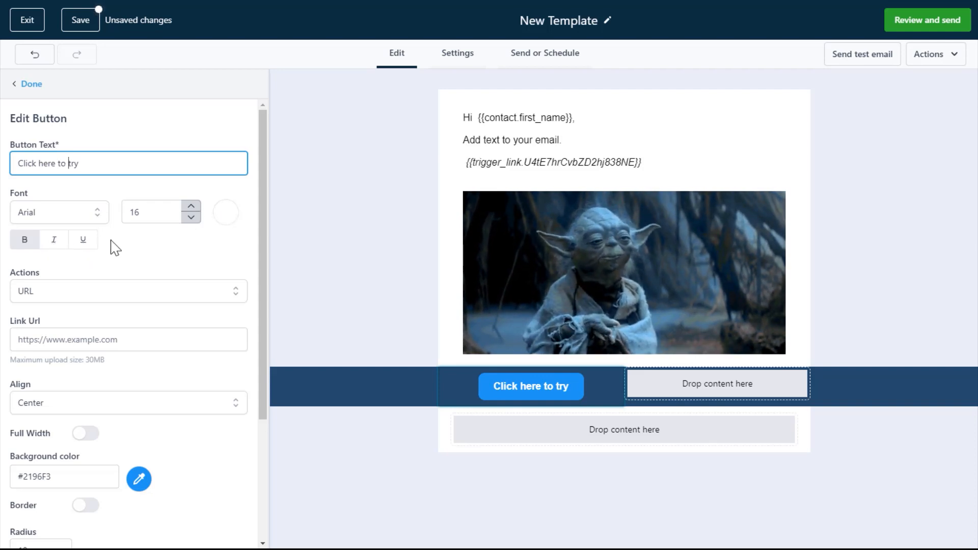
Step: Try the File and Other action types on the button, and set its action back to URL
left_click(168, 294)
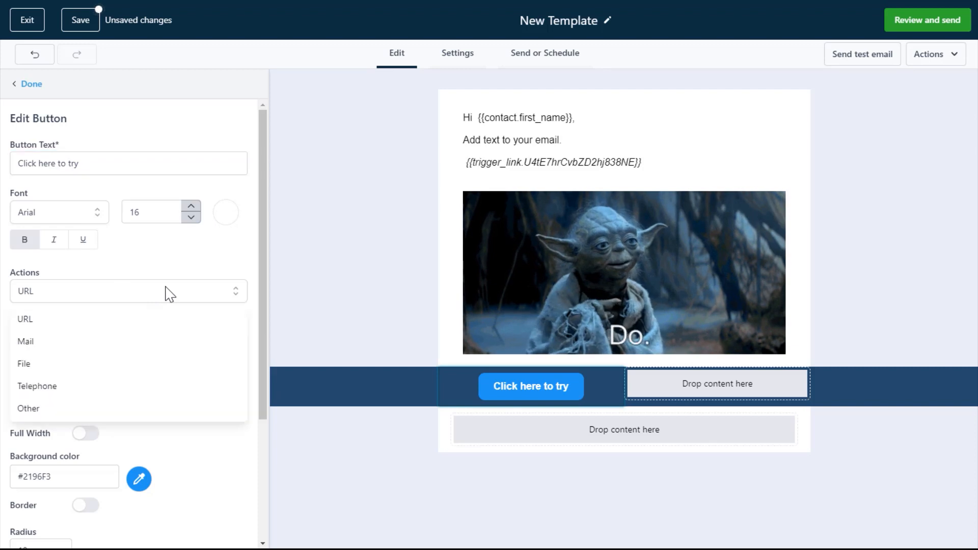
left_click(110, 368)
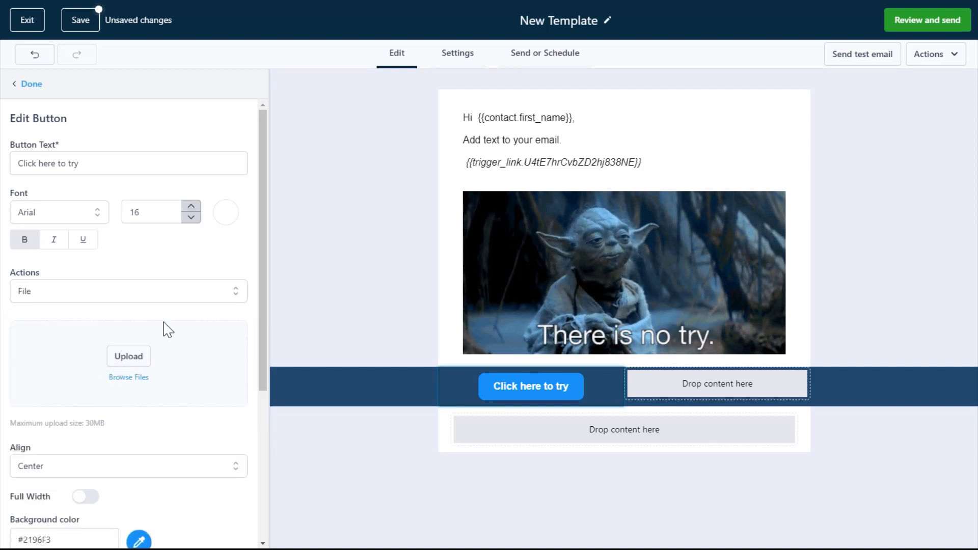
left_click(133, 296)
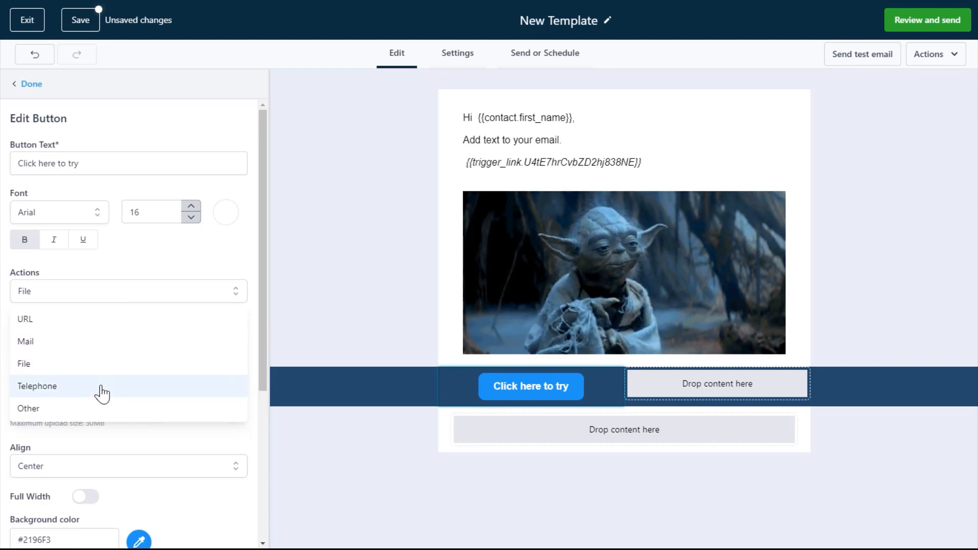
left_click(102, 408)
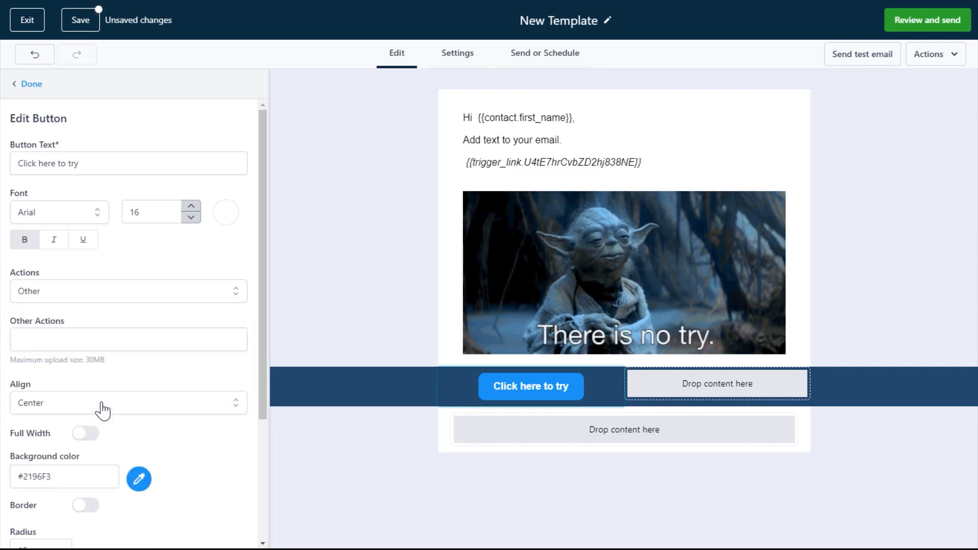
left_click(83, 340)
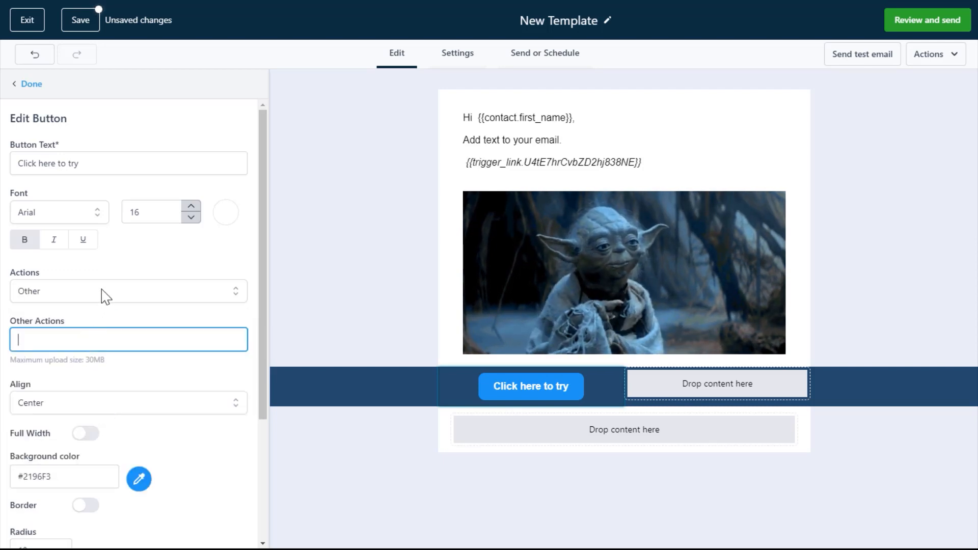
left_click(132, 312)
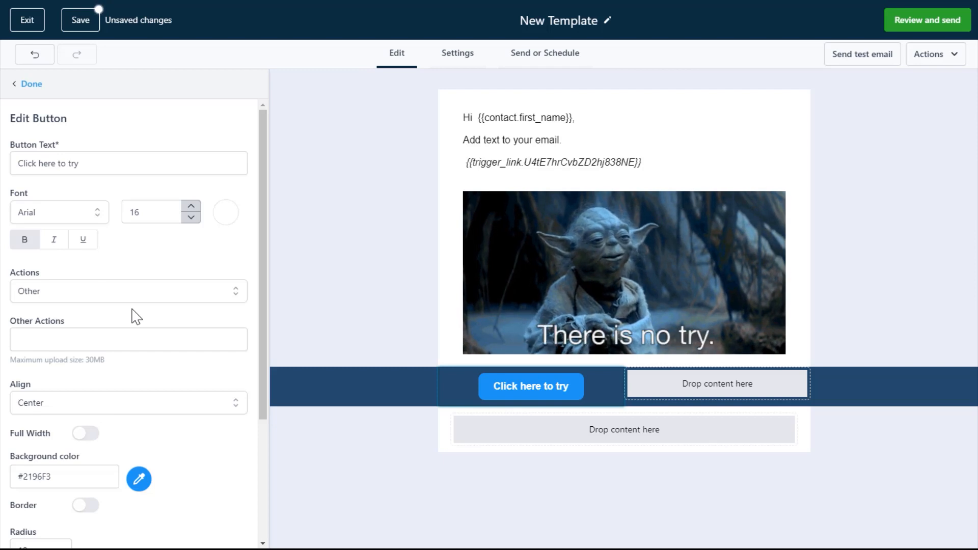
left_click(138, 300)
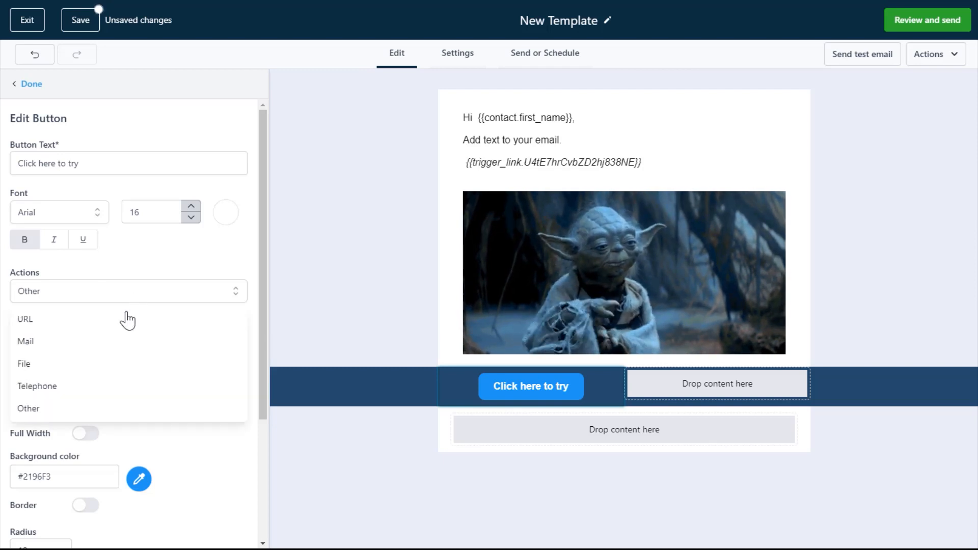
left_click(123, 321)
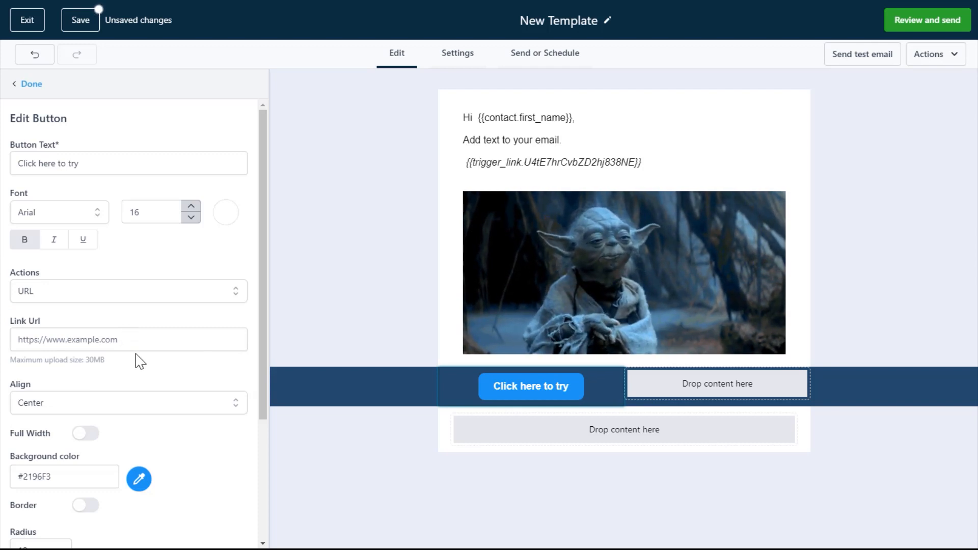
Step: Try left alignment for the button, and set its alignment to Right
left_click(161, 405)
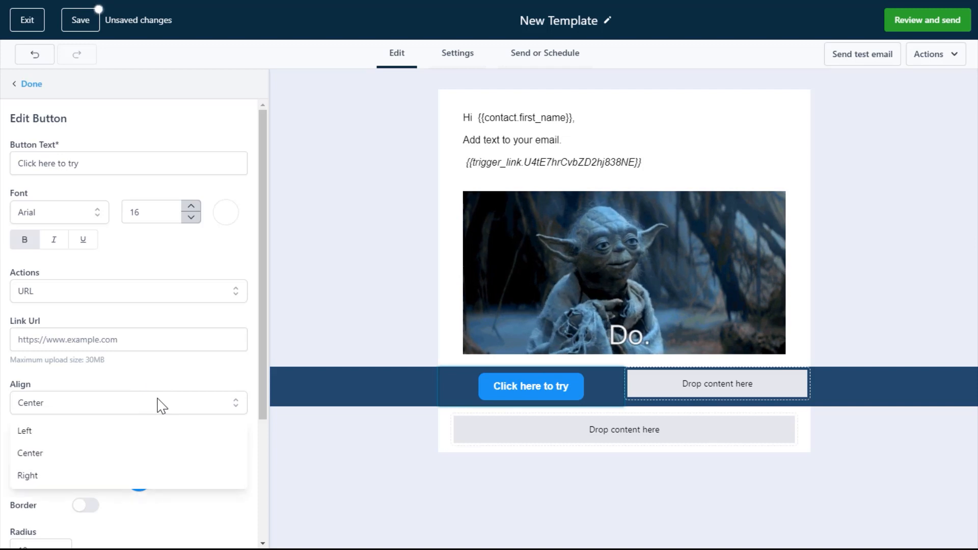
left_click(156, 438)
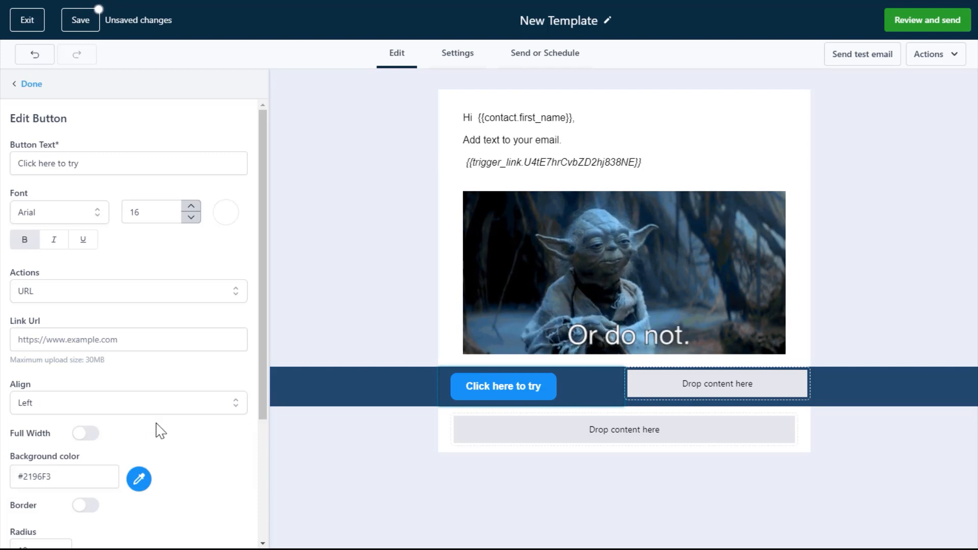
left_click(156, 402)
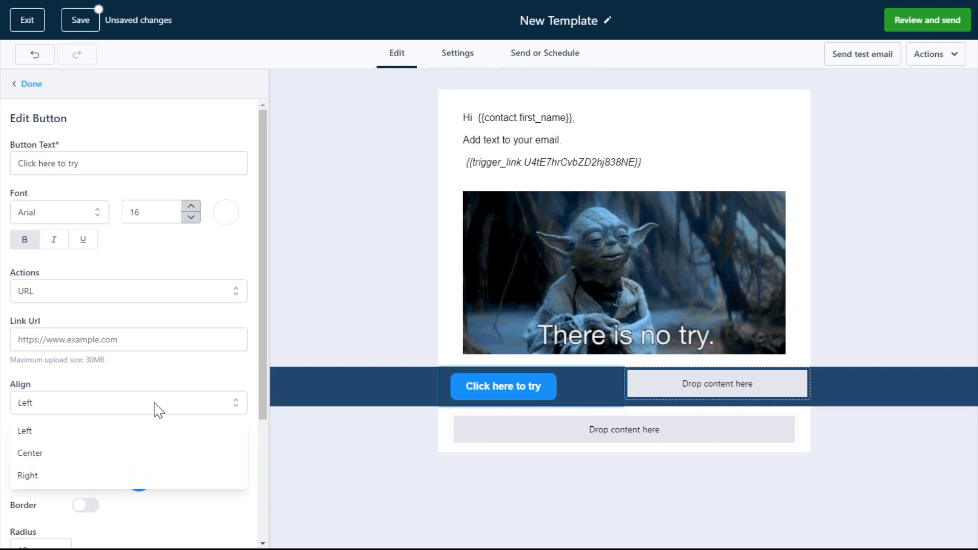
left_click(155, 476)
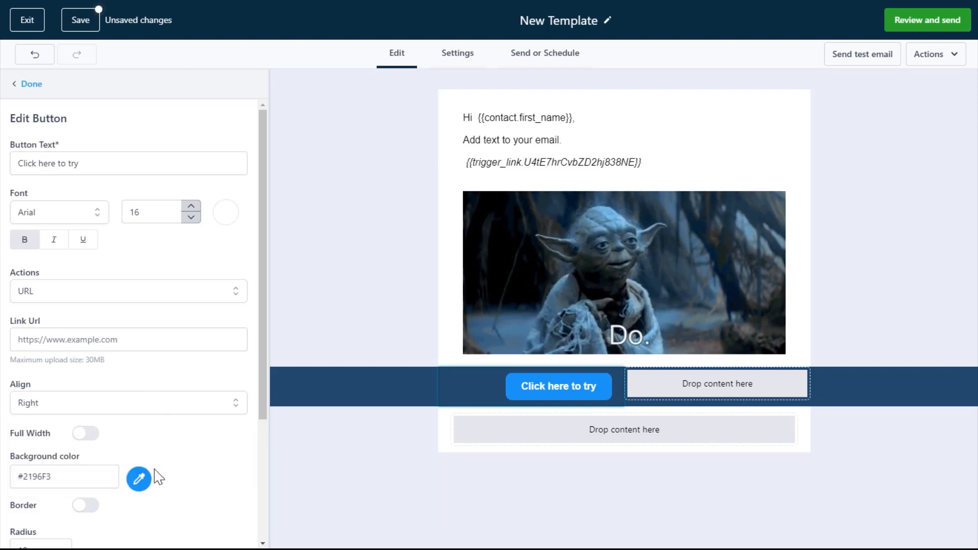
Step: Set the button's alignment to Center
left_click(166, 409)
left_click(145, 454)
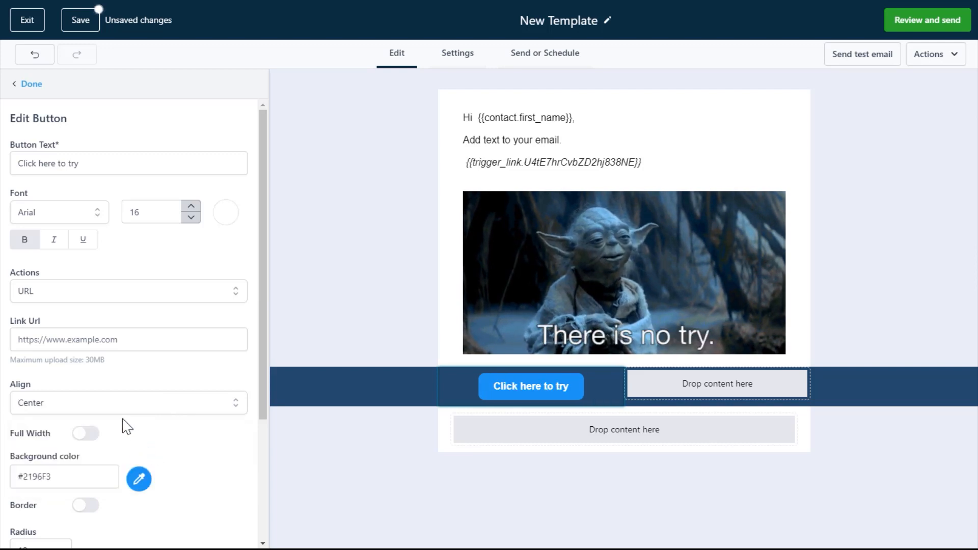
Step: Enable a border on the button with a width of 7 and the color white #ffffff
scroll(137, 448, "down", 1)
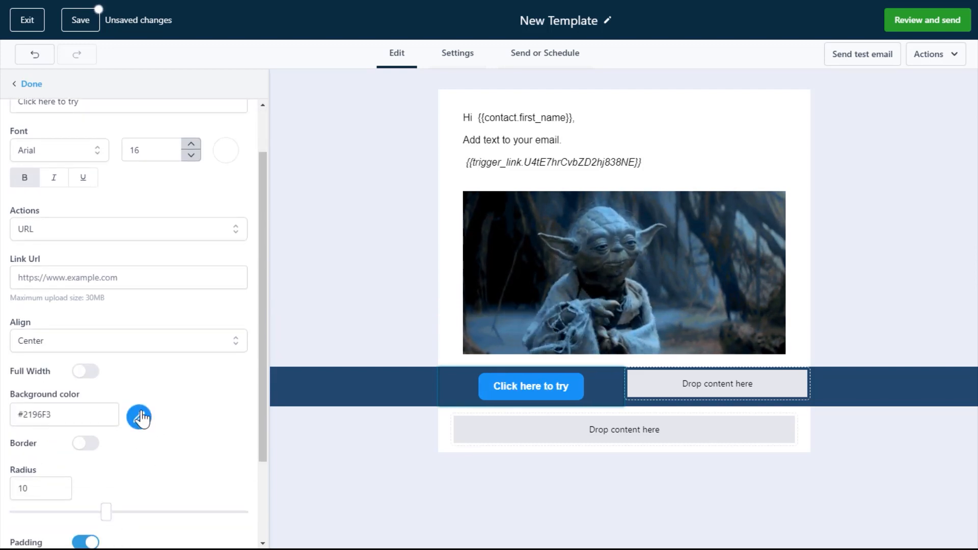
left_click(84, 444)
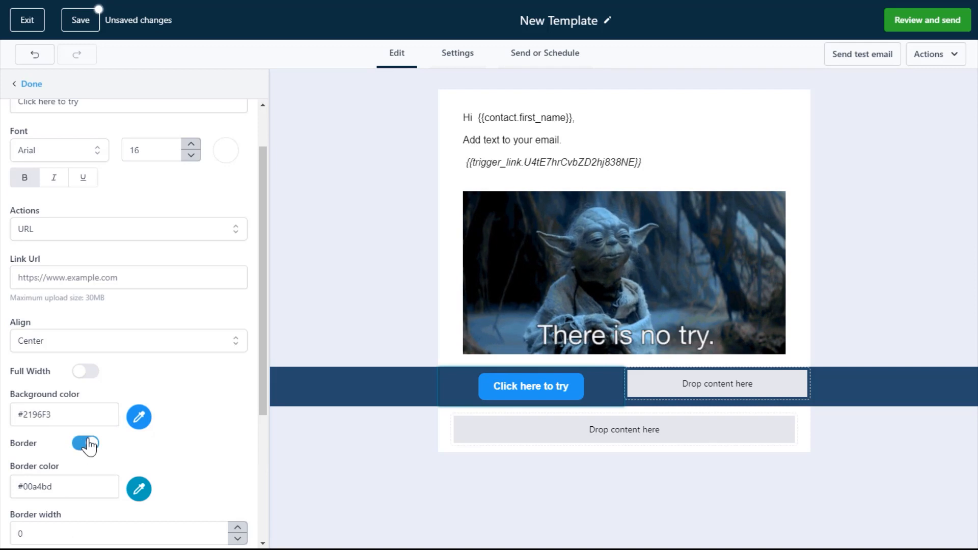
scroll(179, 485, "down", 2)
left_click(237, 403)
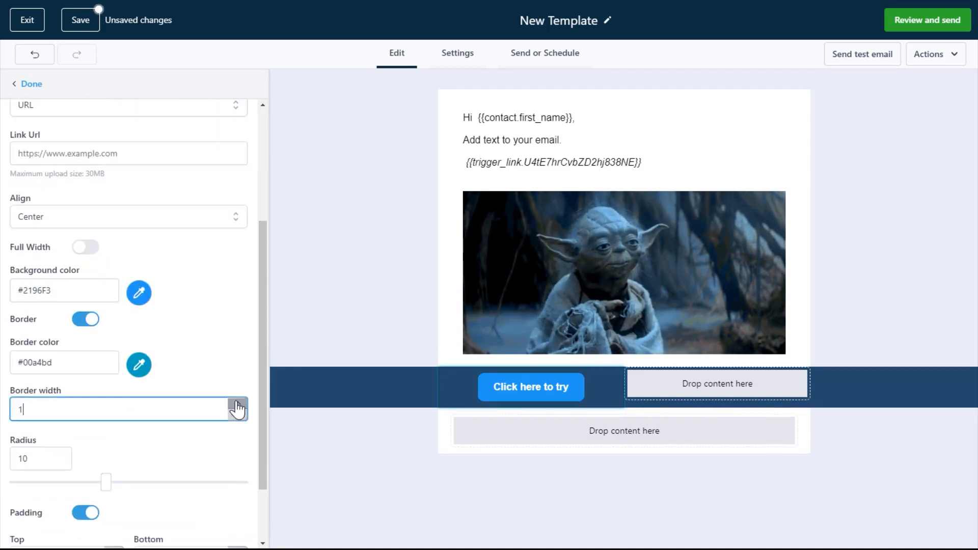
left_click(237, 403)
left_click(236, 403)
left_click(237, 403)
left_click(236, 403)
left_click(236, 404)
left_click(237, 403)
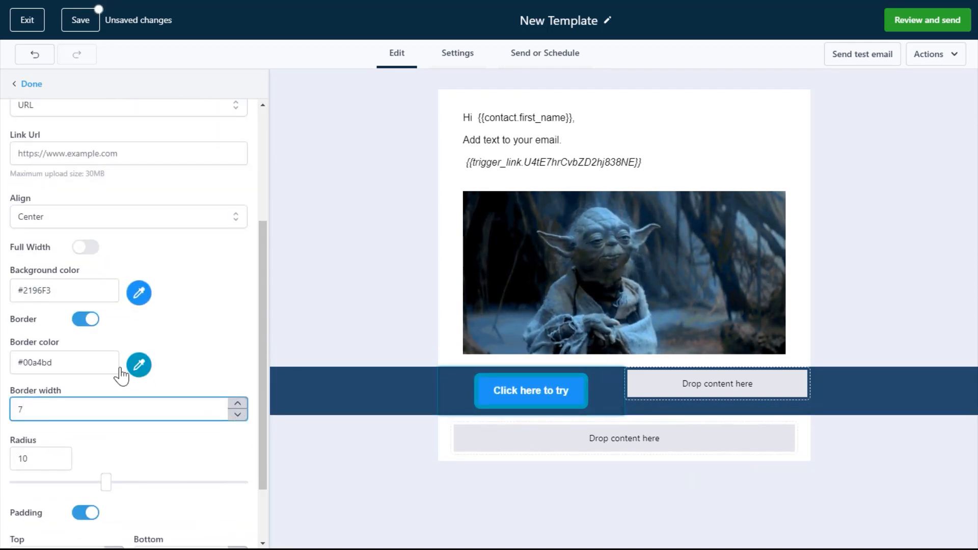
left_click(137, 367)
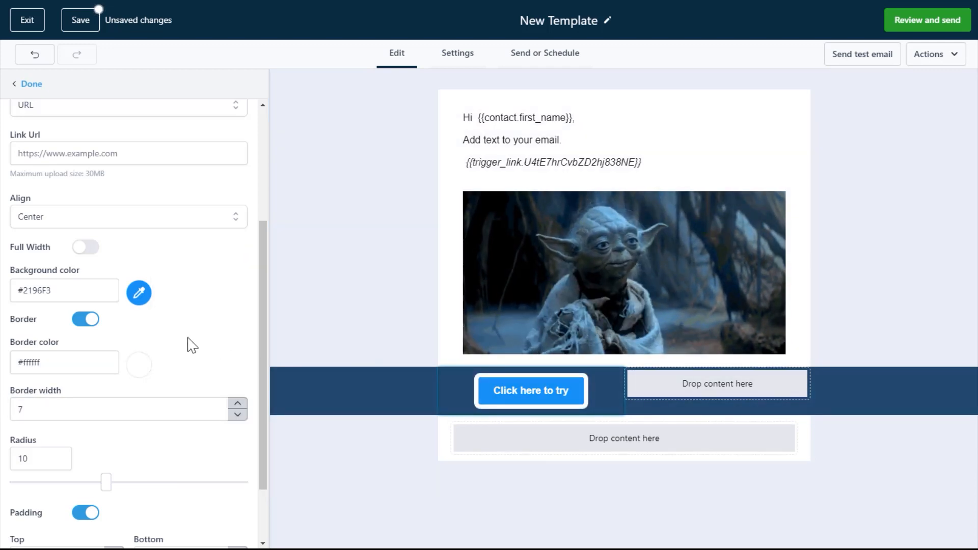
Step: Set the button's corner radius to 18, and try turning its padding off and back on
scroll(203, 356, "down", 3)
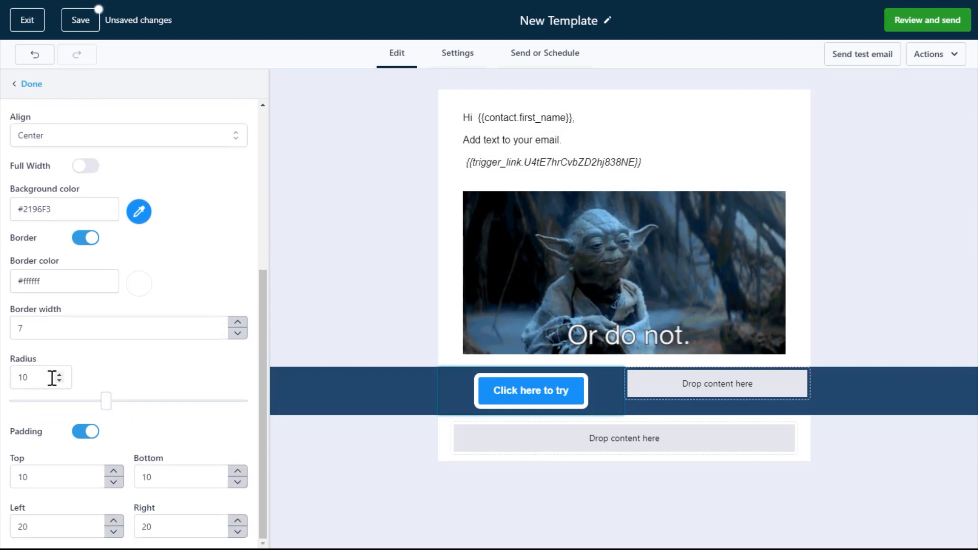
left_click_drag(52, 377, 15, 368)
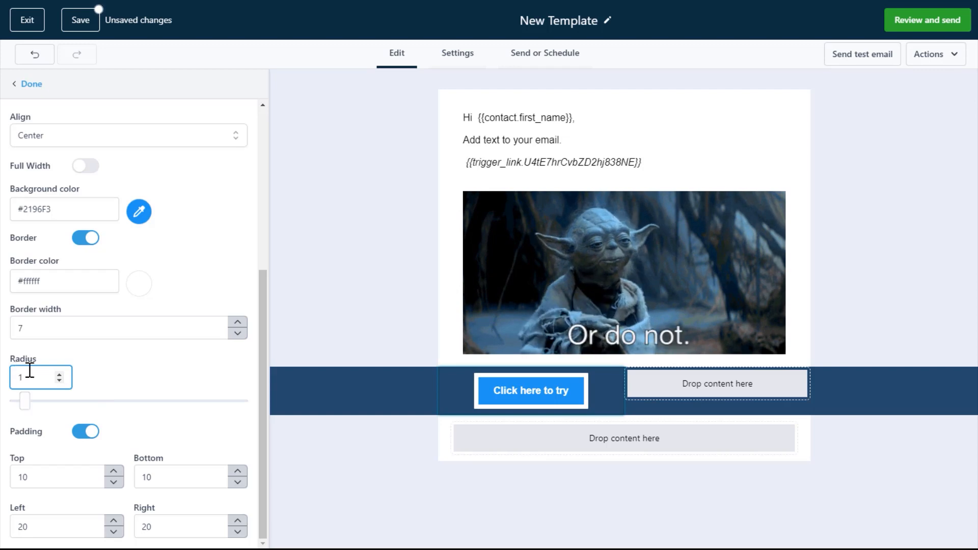
left_click_drag(26, 412, 170, 406)
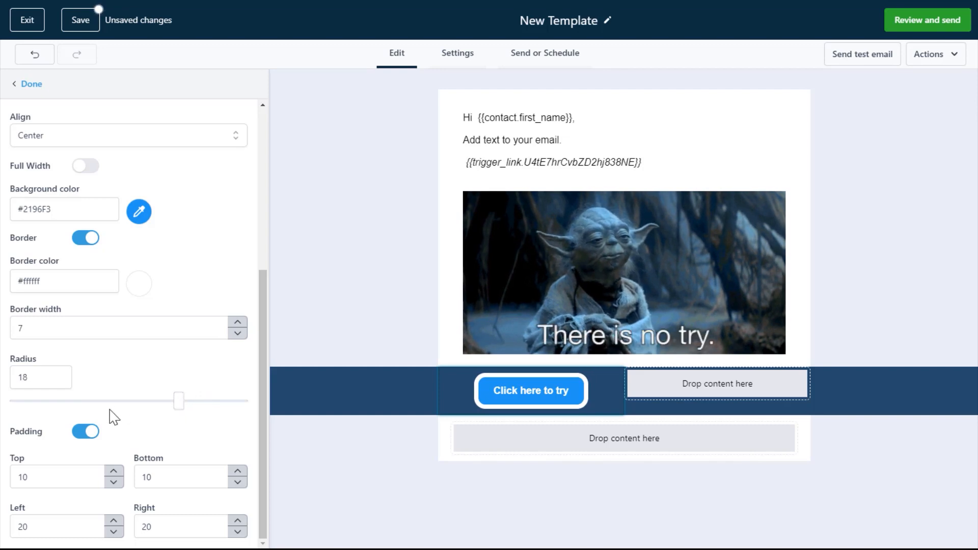
left_click(87, 432)
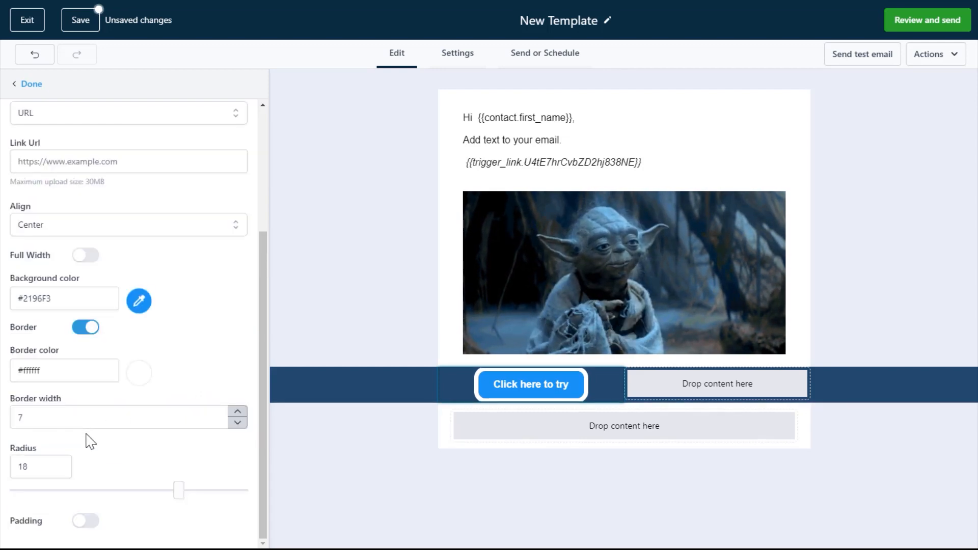
left_click(87, 520)
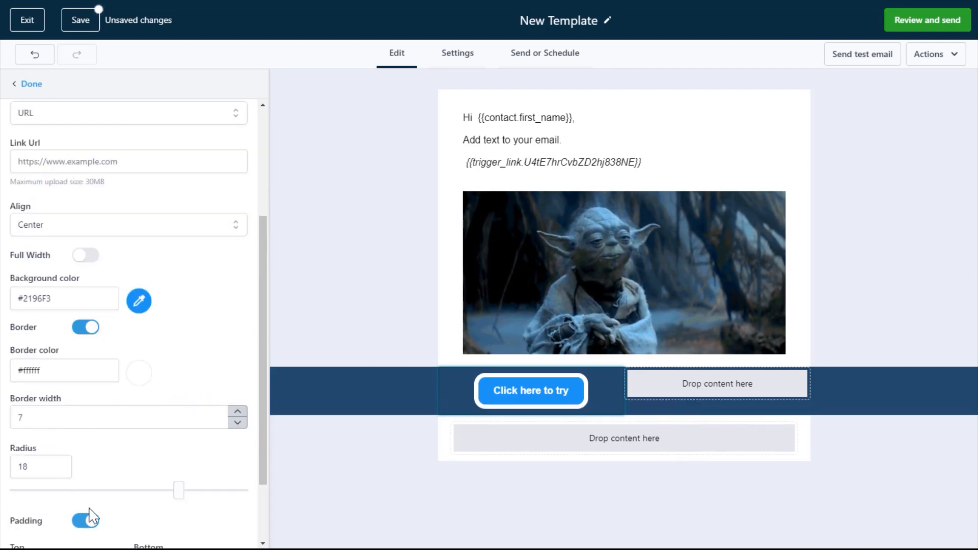
Step: Duplicate the "Click here to try" button, move the copy into the empty second column, and finish editing
mouse_move(584, 385)
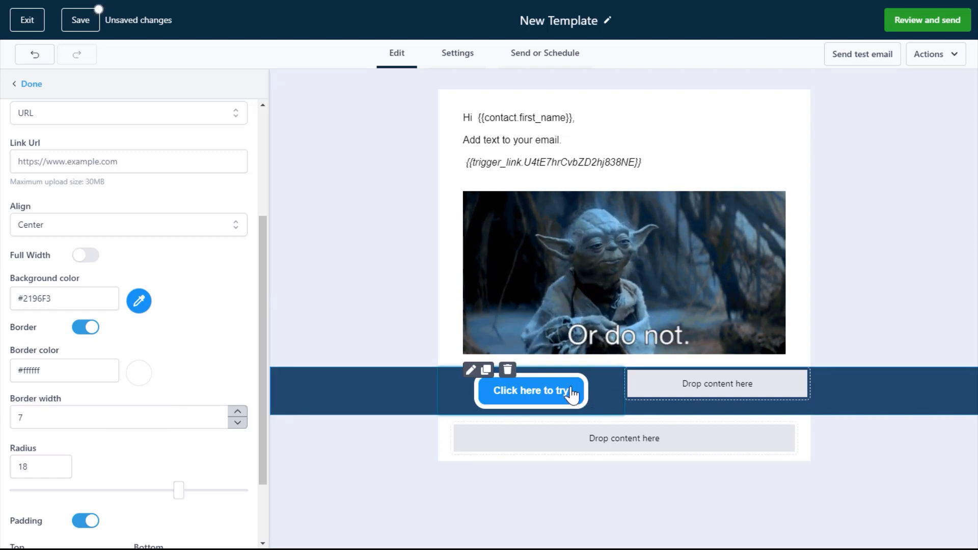
left_click(486, 371)
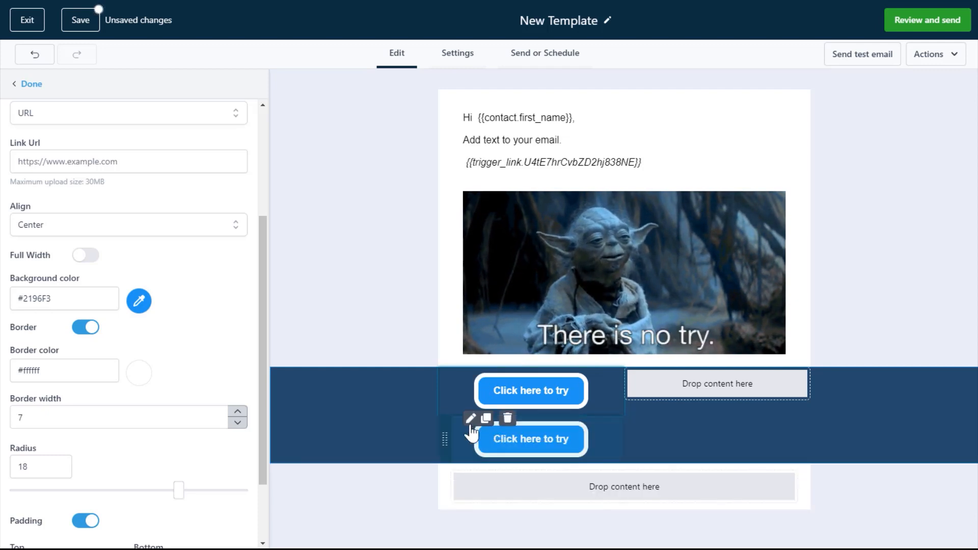
left_click_drag(447, 441, 709, 400)
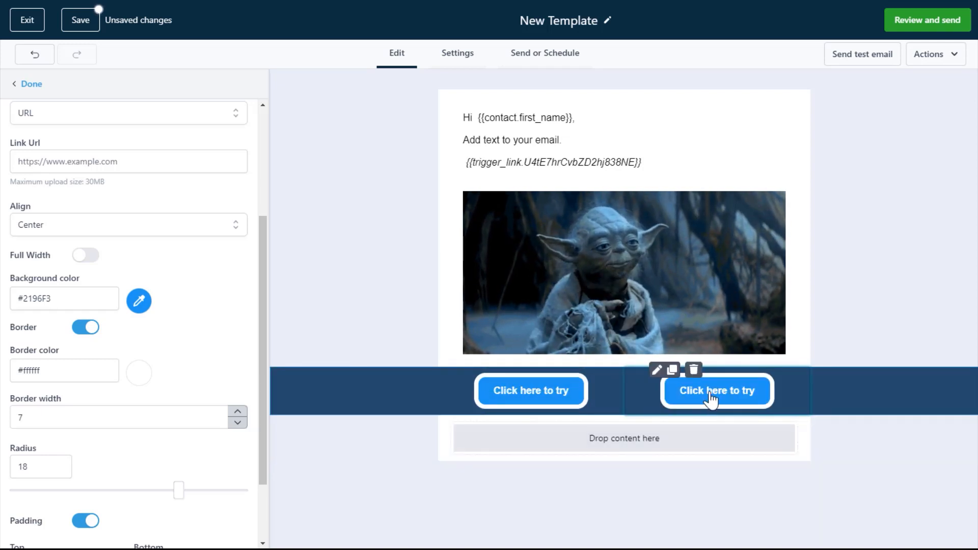
left_click(357, 335)
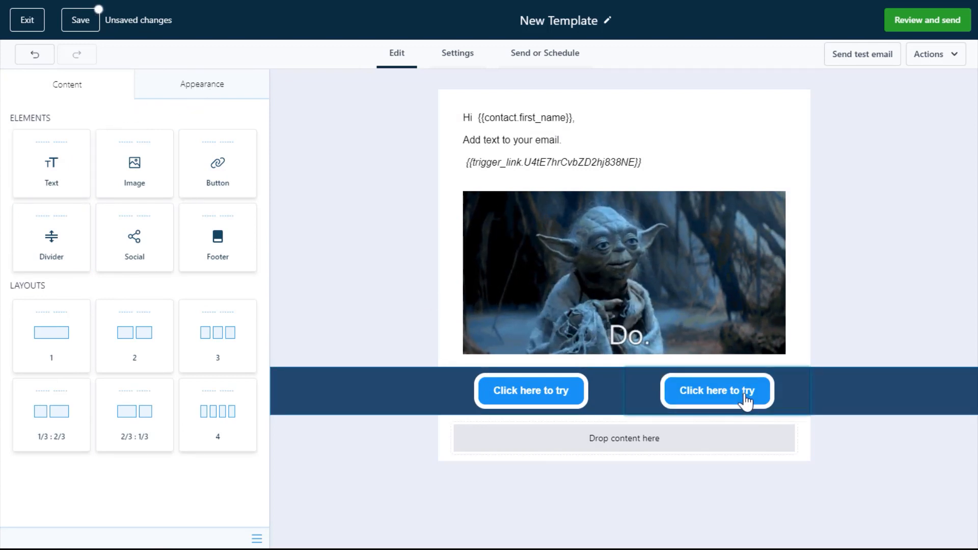
Step: Change the second column button's text to "Just do it!" and finish editing the button
left_click(748, 401)
double_click(71, 163)
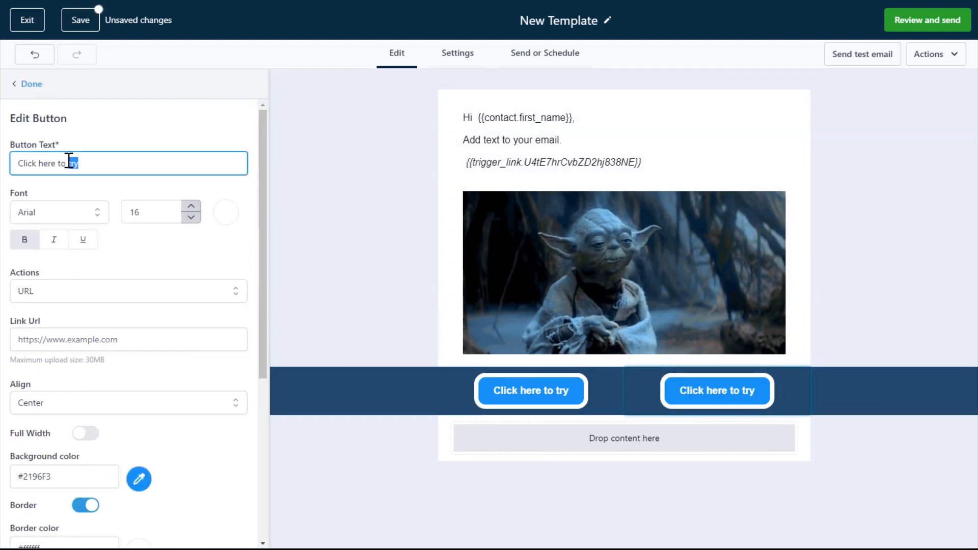
key("ctrl+a")
type("Just do ")
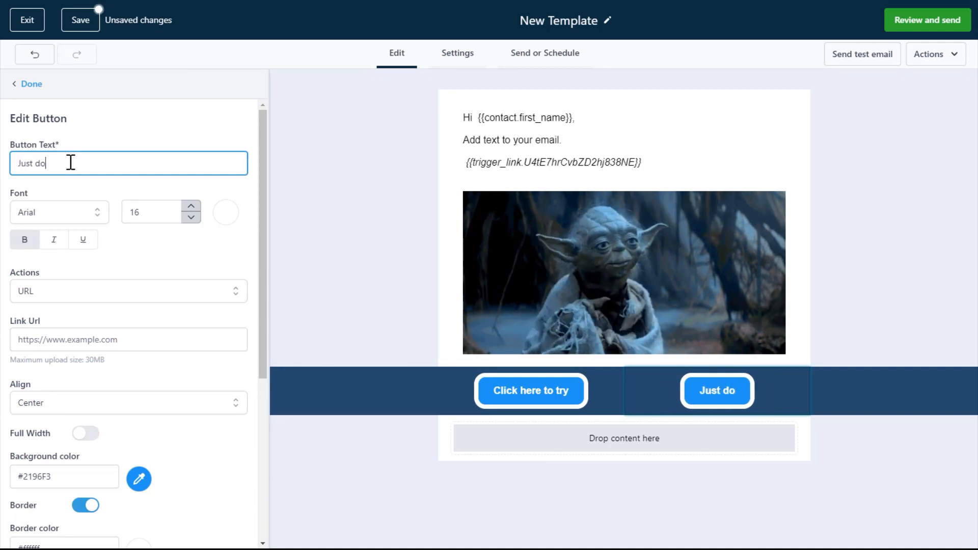
type("it!")
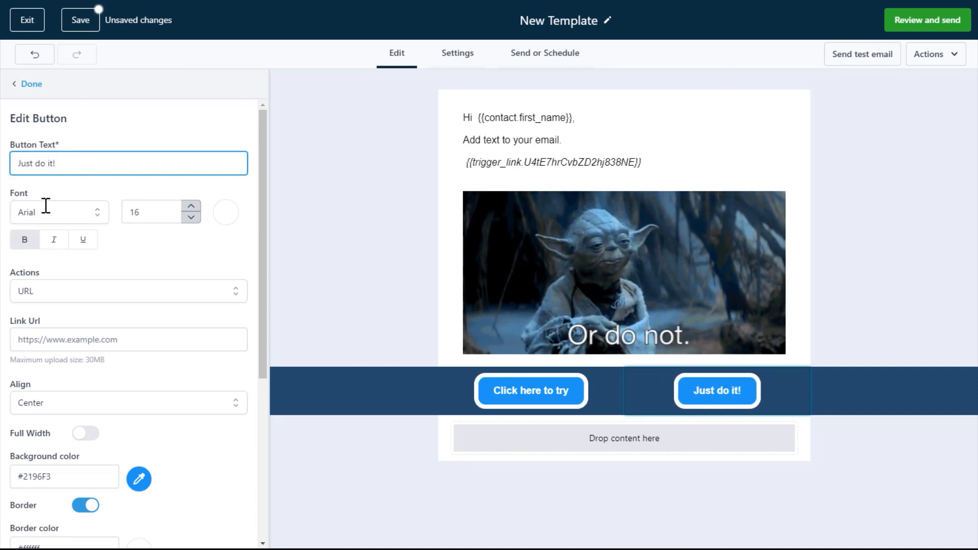
left_click(125, 339)
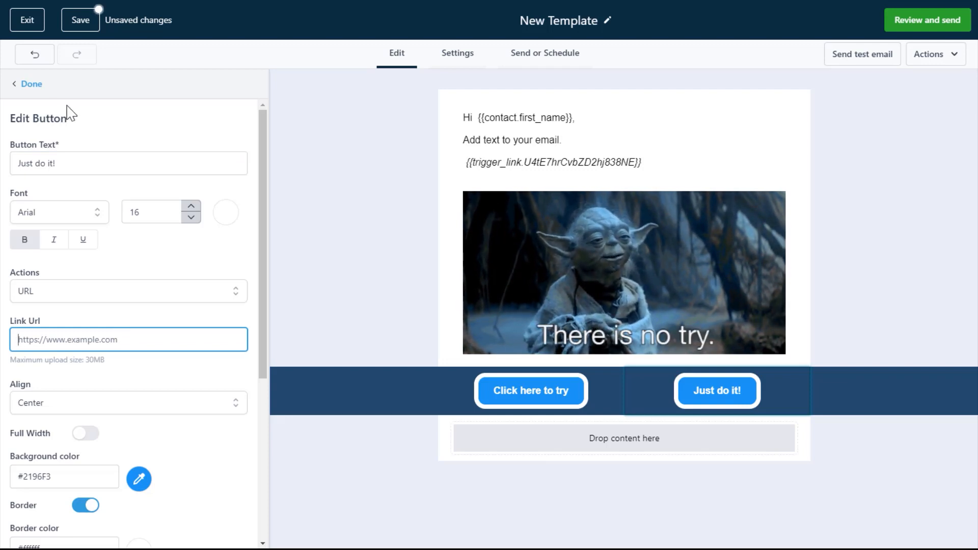
left_click(31, 85)
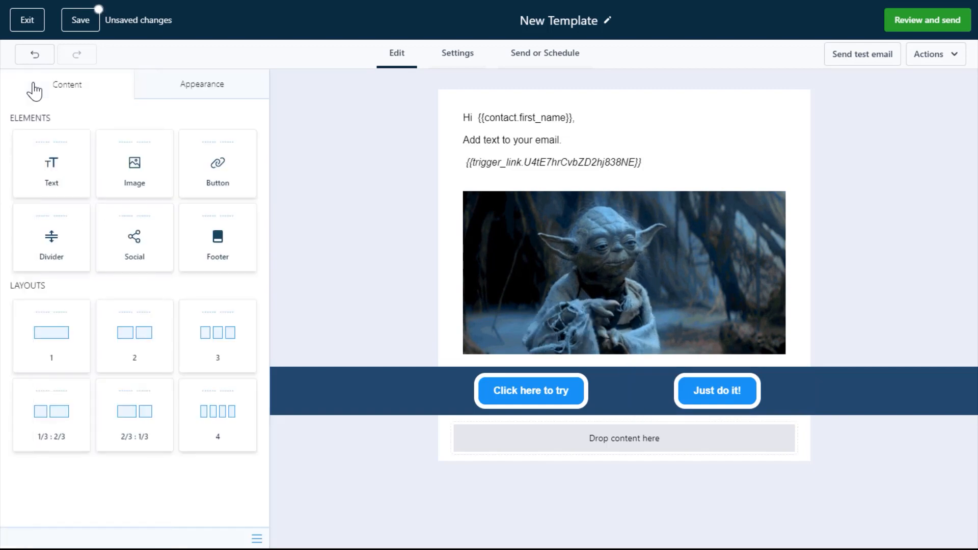
Step: Add a divider between the text and the Yoda image, styled as a dotted line in dark blue #23496D
left_click_drag(68, 254, 591, 190)
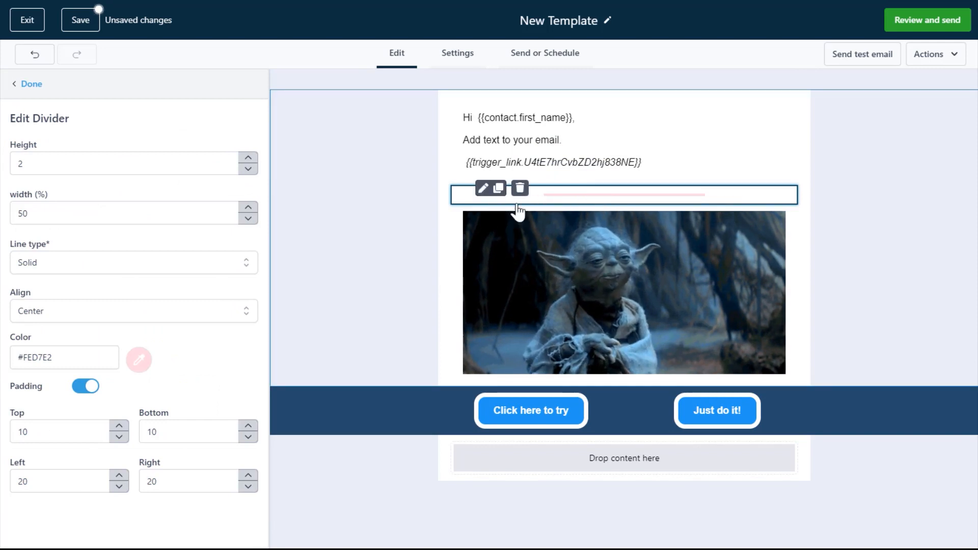
left_click(122, 268)
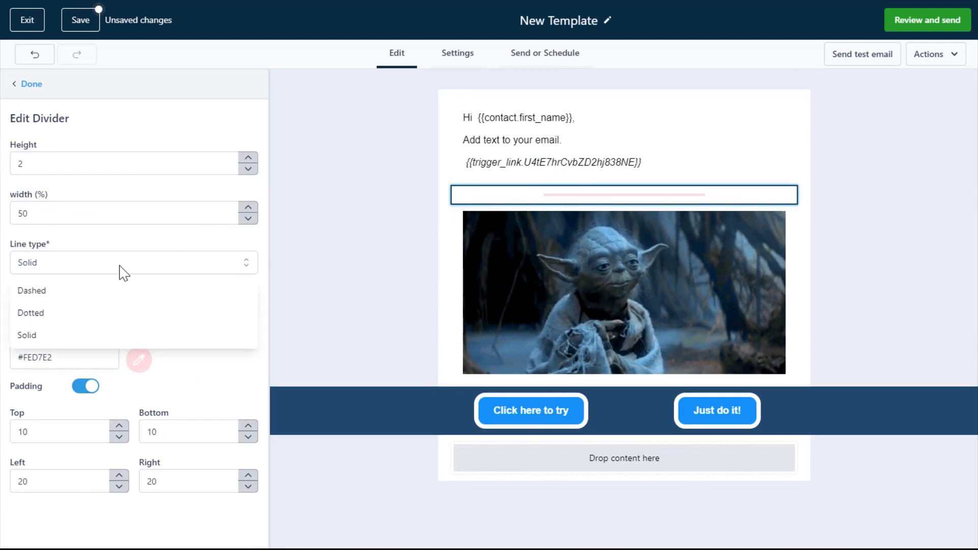
left_click(113, 325)
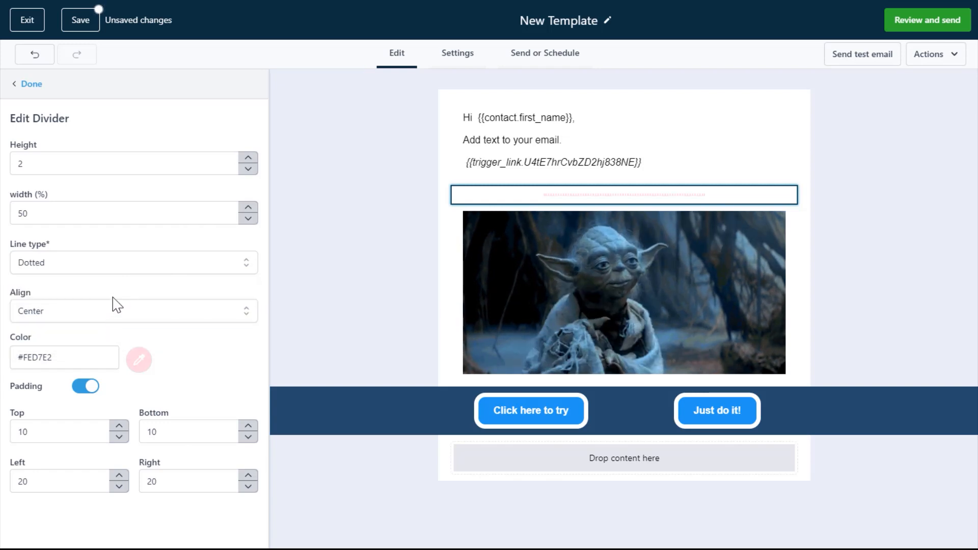
left_click(138, 359)
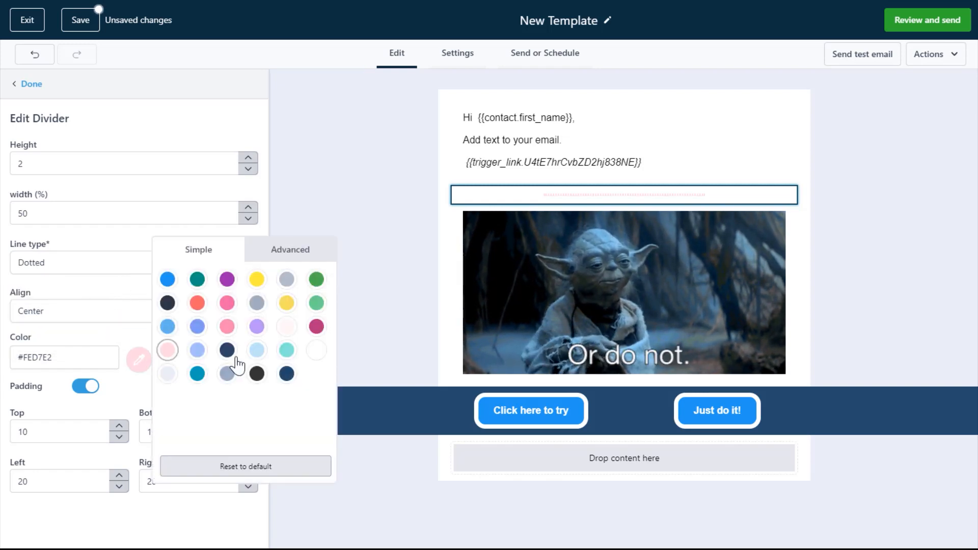
left_click(287, 375)
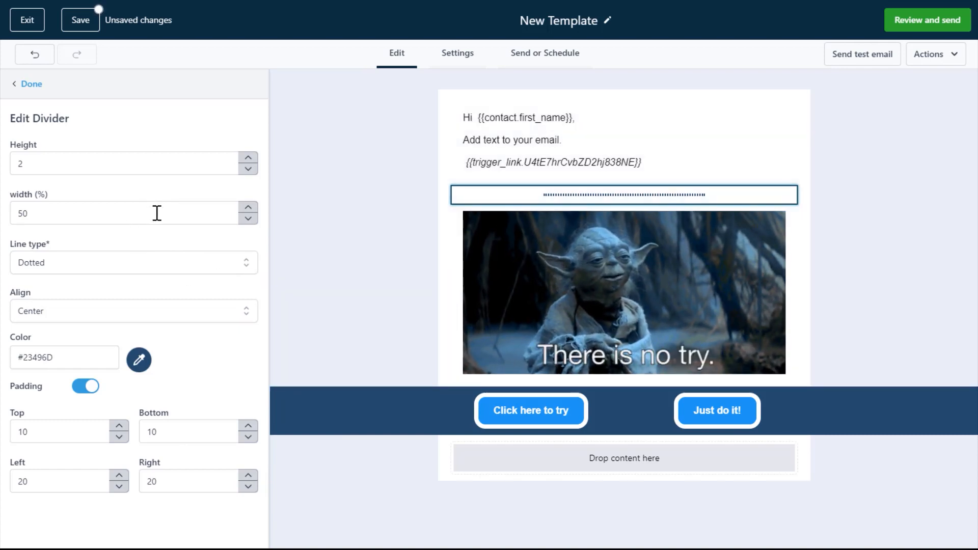
Step: Try a divider height of 9, and set the height to 3
left_click(248, 160)
left_click(248, 160)
left_click(248, 159)
left_click(248, 160)
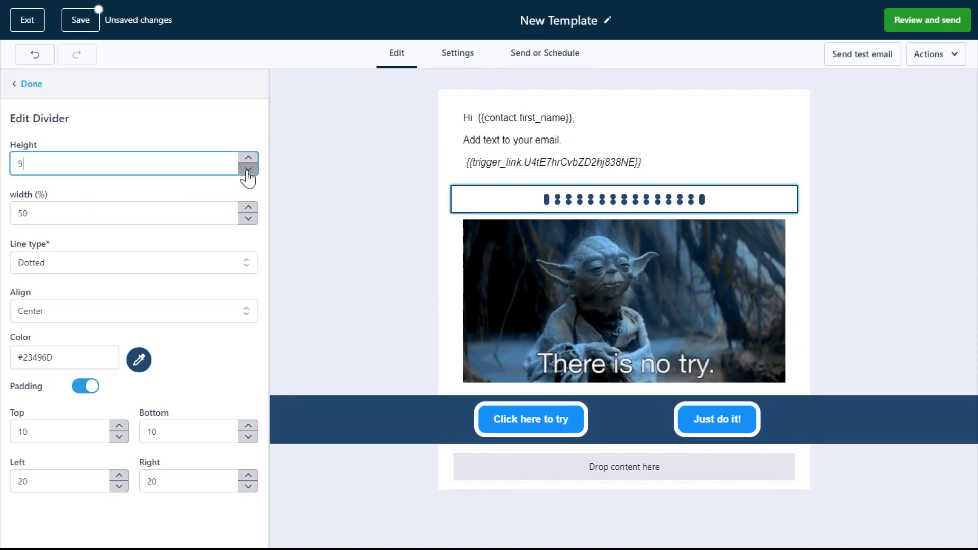
left_click(248, 169)
left_click(248, 169)
left_click(248, 169)
left_click(248, 169)
left_click(248, 169)
left_click(248, 169)
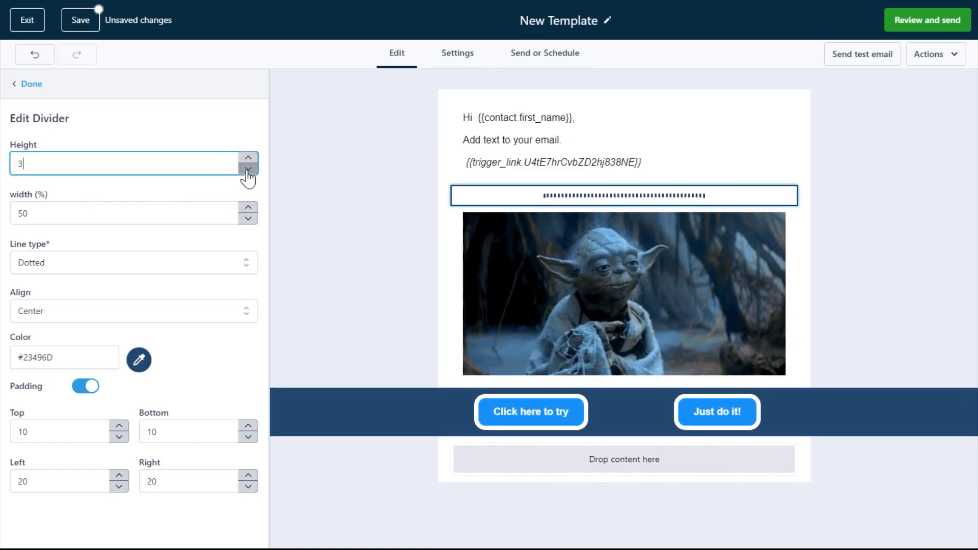
Step: Turn off the divider's padding and finish editing the divider
left_click(84, 388)
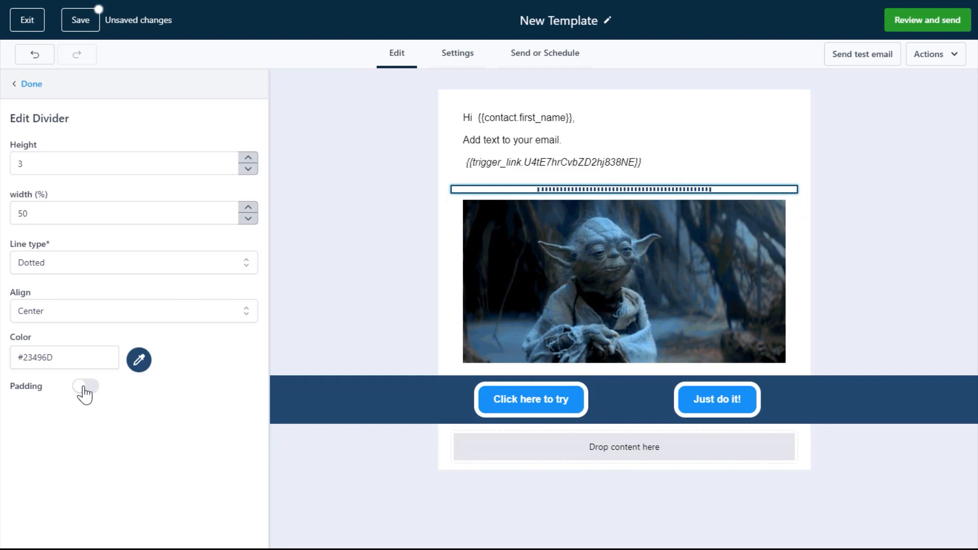
left_click(84, 388)
left_click(84, 388)
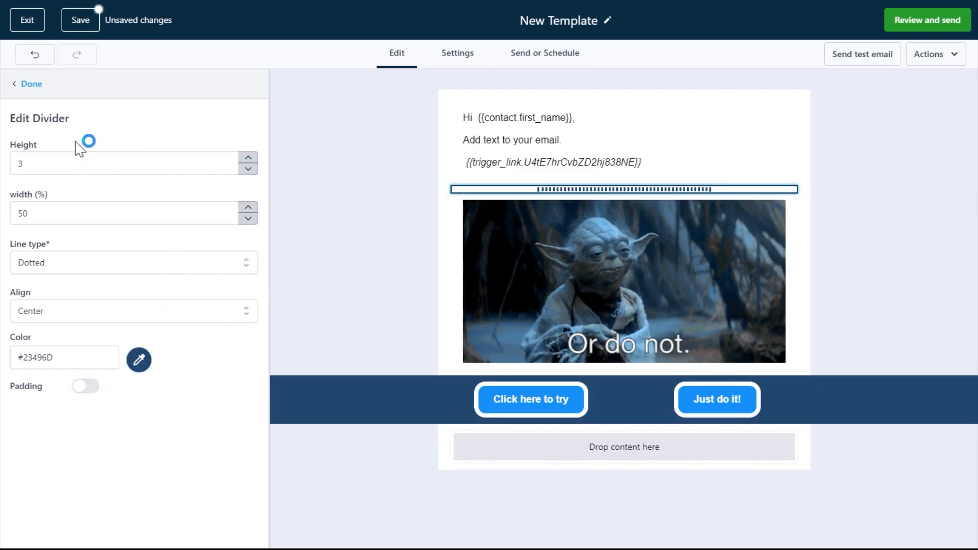
left_click(32, 84)
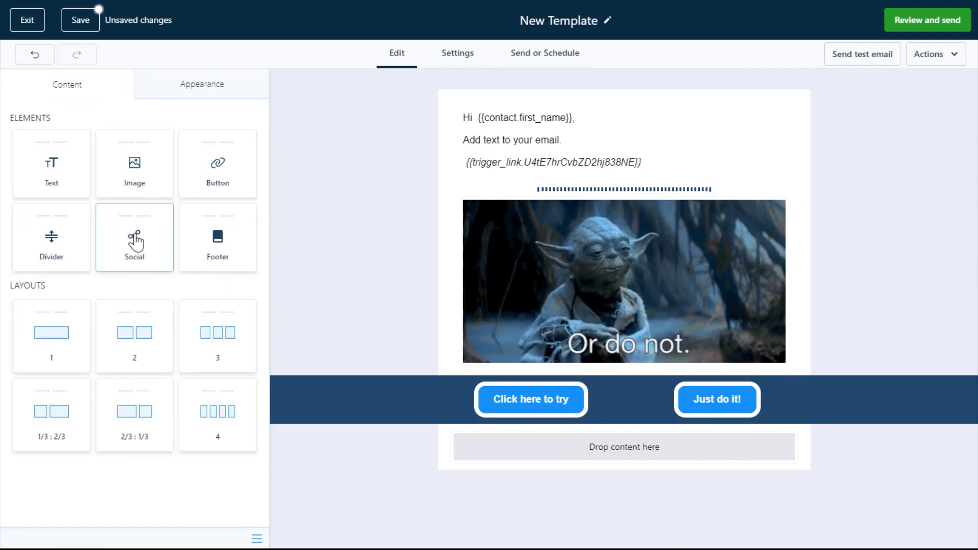
Step: Add a social element to the empty layout below the buttons, and remove its Googleplus and Pinterest items
left_click_drag(134, 235, 642, 451)
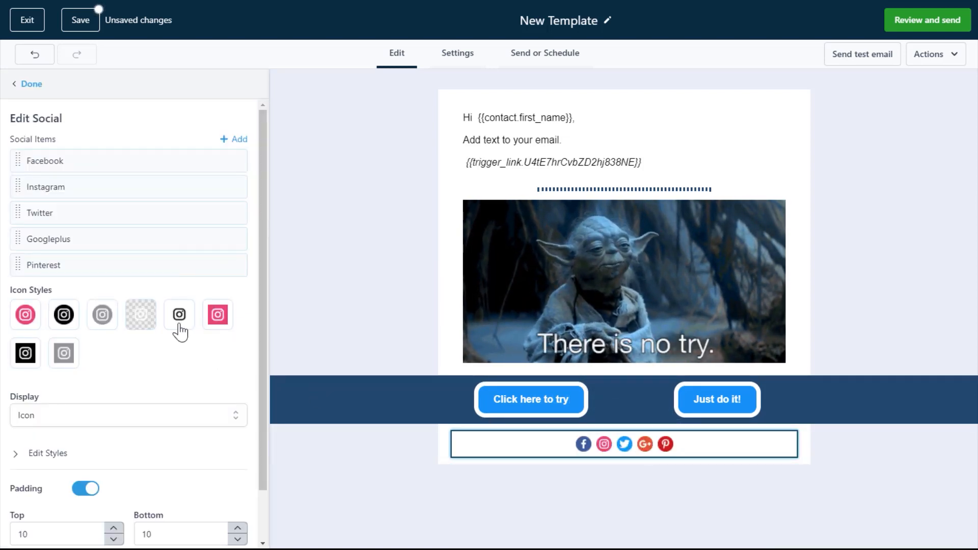
mouse_move(80, 166)
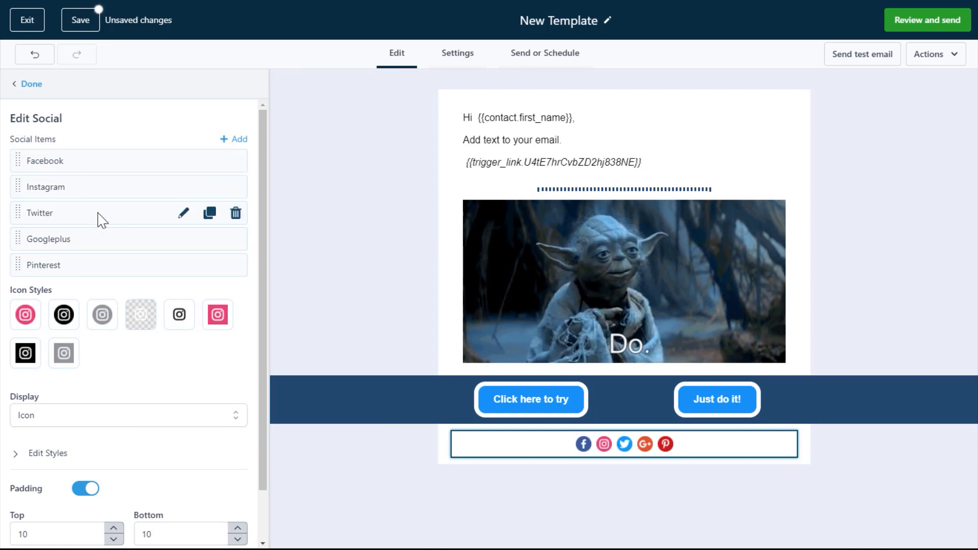
mouse_move(109, 274)
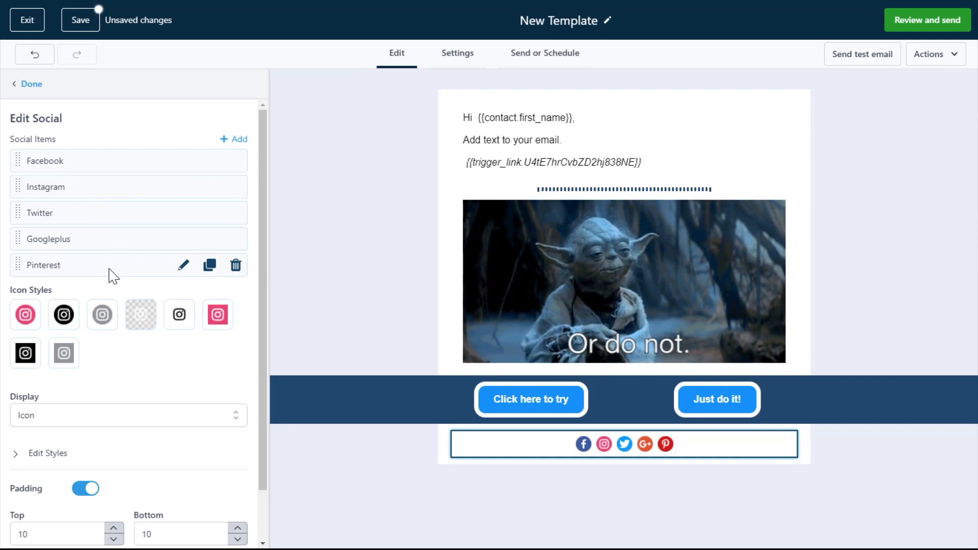
mouse_move(113, 243)
left_click(236, 241)
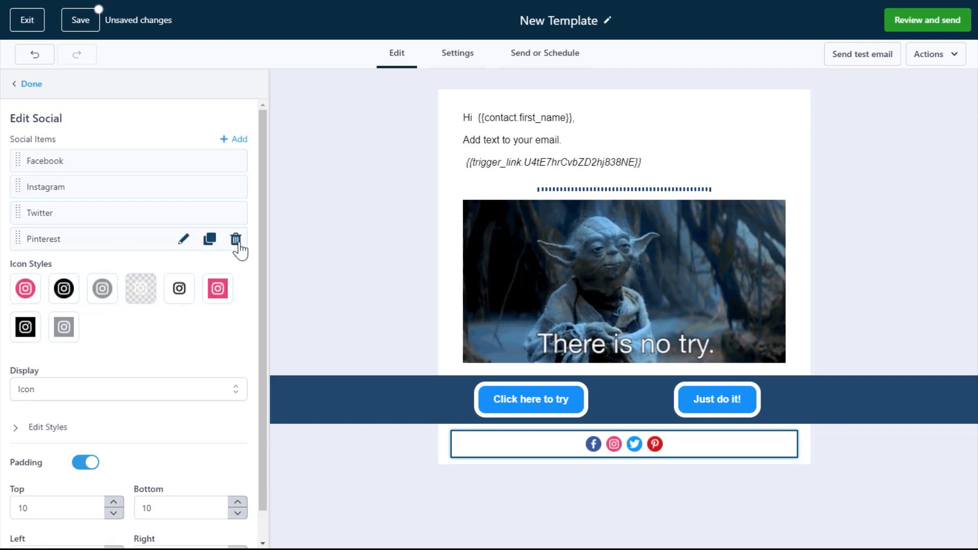
left_click(236, 240)
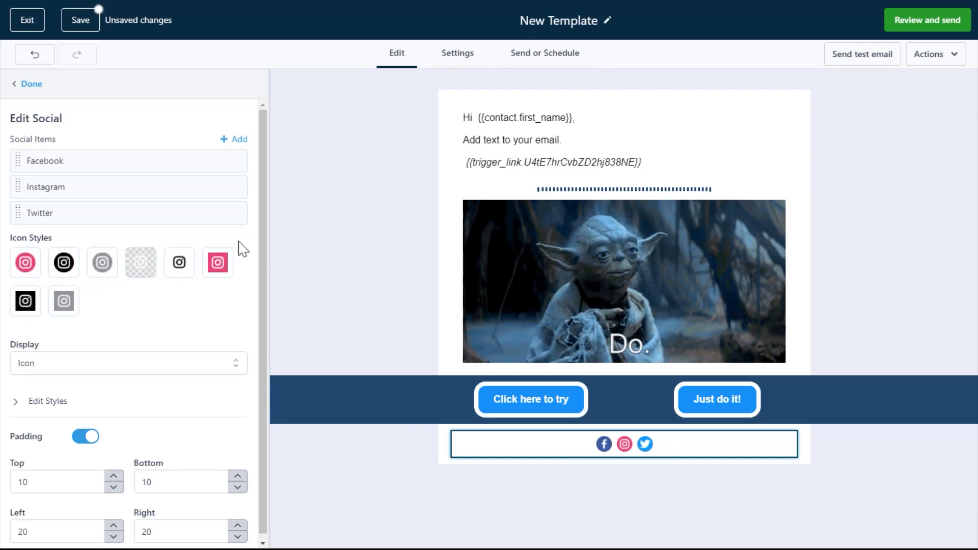
Step: Add another item to the social element and set its network to Youtube
left_click(236, 143)
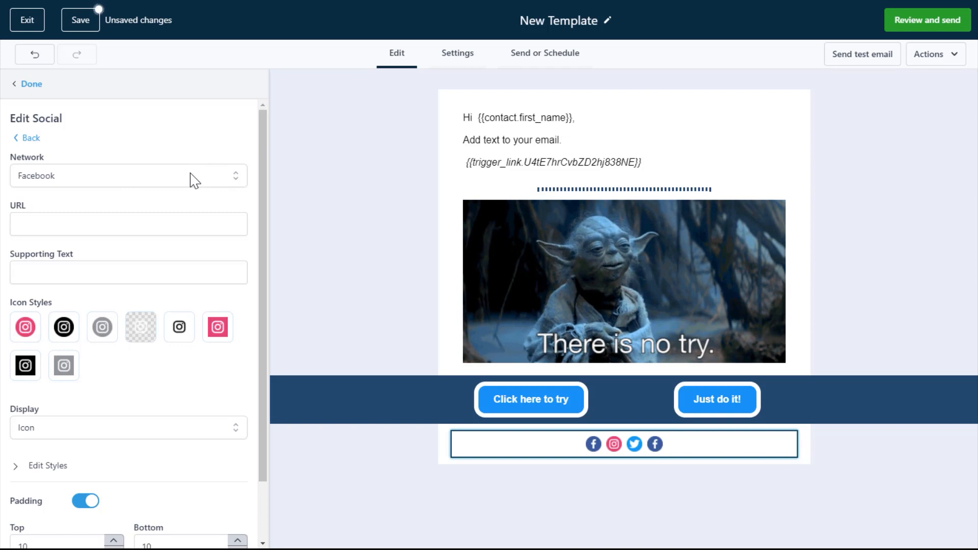
left_click(125, 180)
left_click(124, 180)
left_click(122, 179)
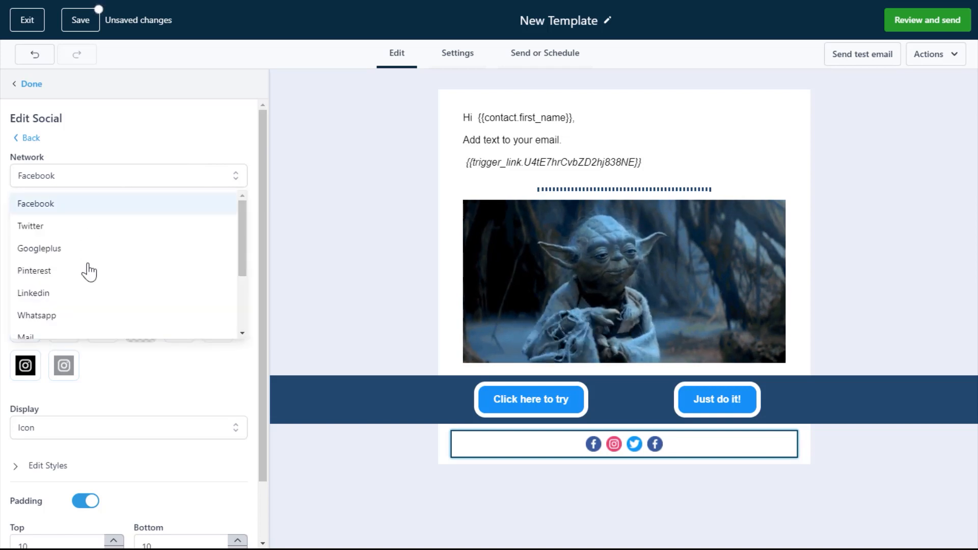
scroll(86, 305, "down", 2)
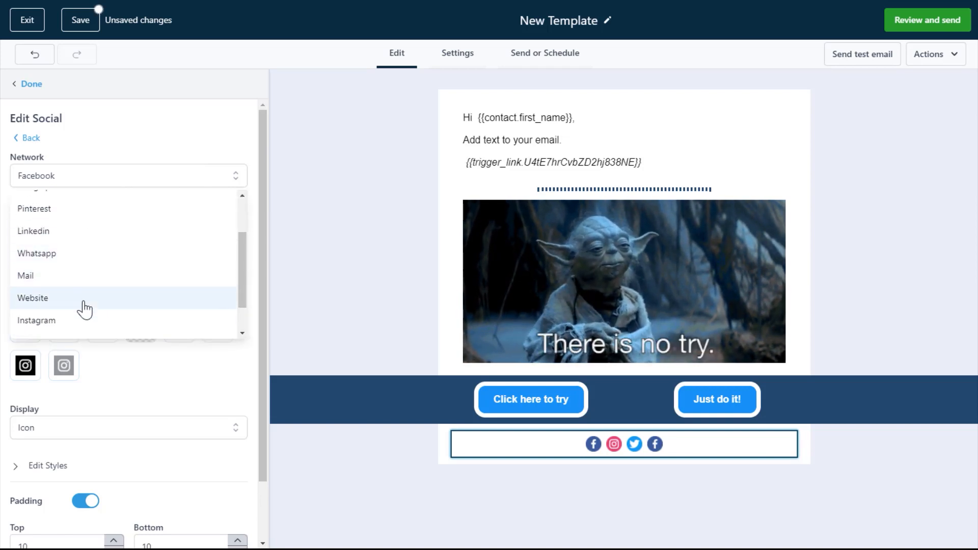
scroll(85, 306, "down", 2)
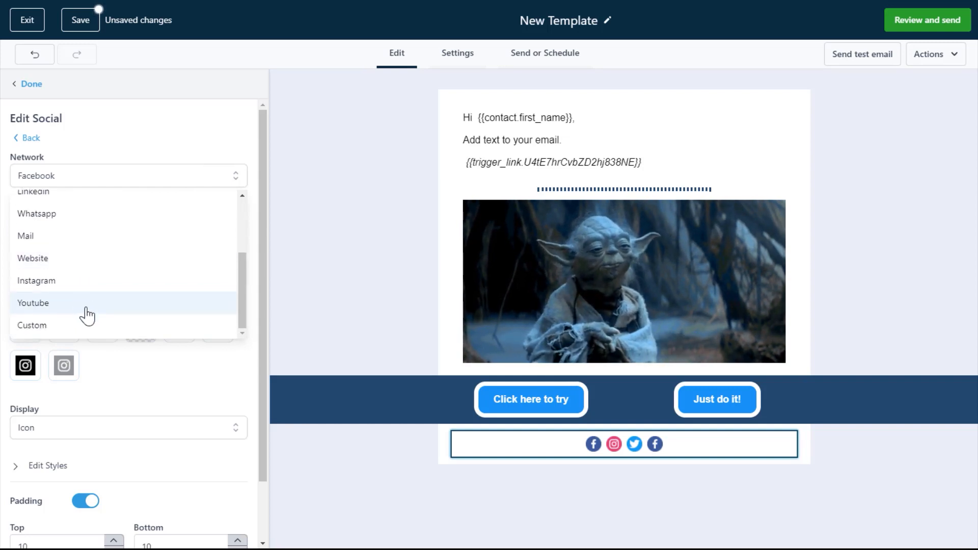
left_click(87, 315)
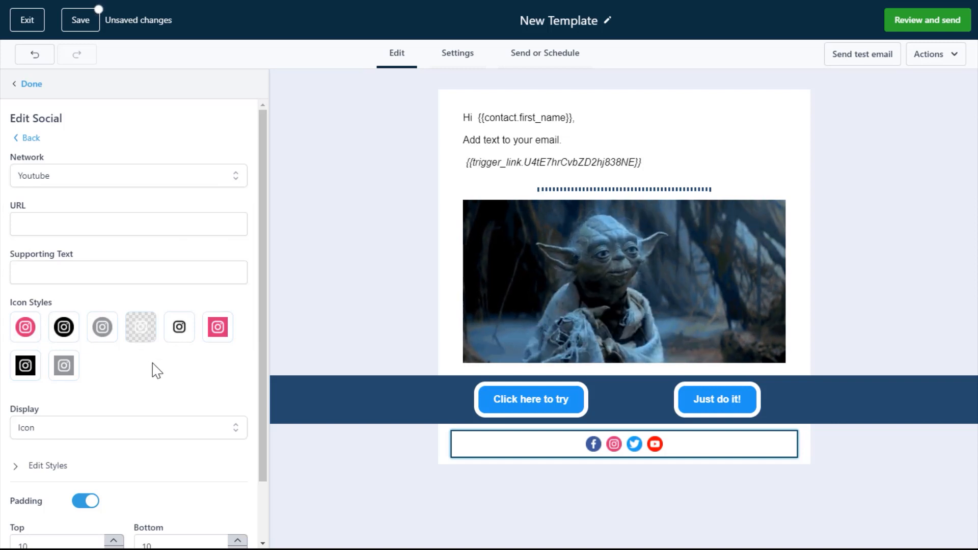
Step: Try the black round icon style on the social icons, restore the coloured round style, and return to the social items list
left_click(64, 327)
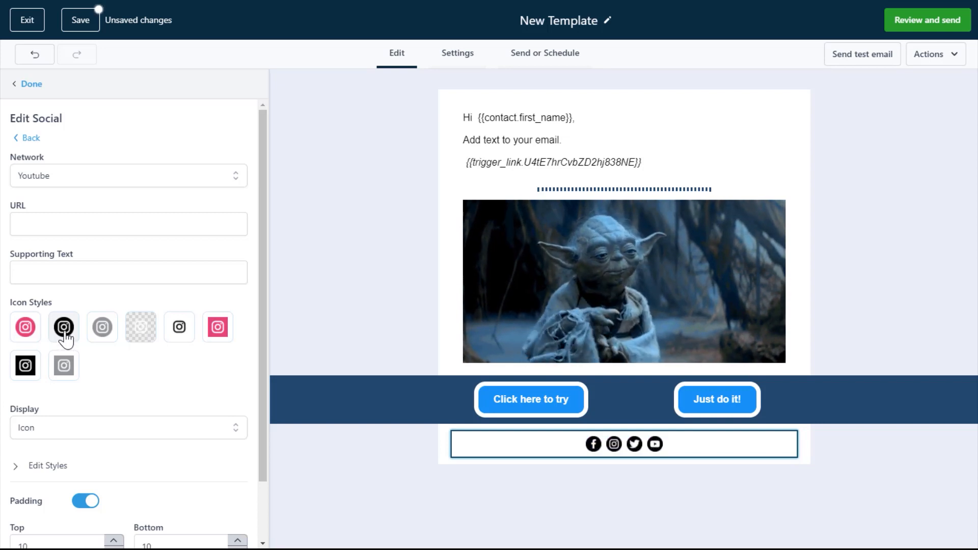
left_click(27, 329)
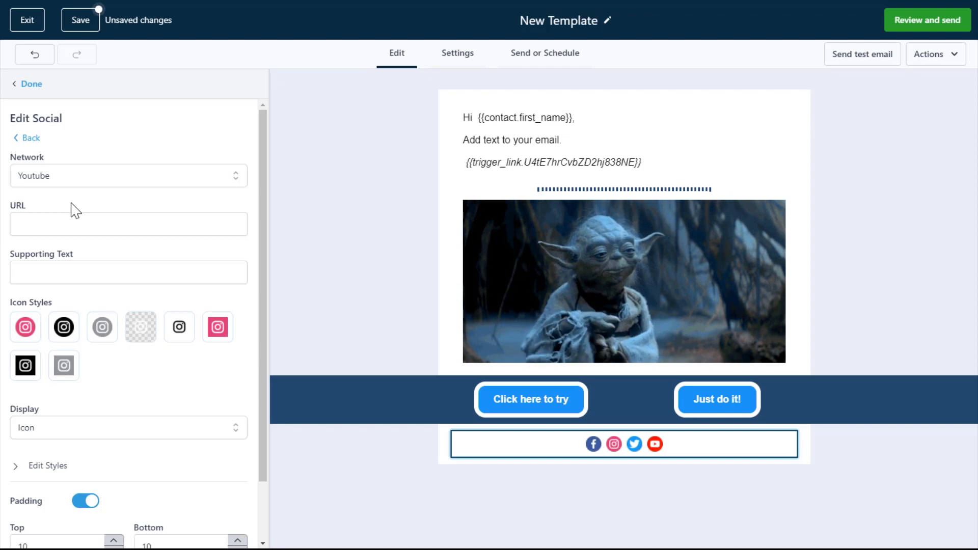
left_click(32, 138)
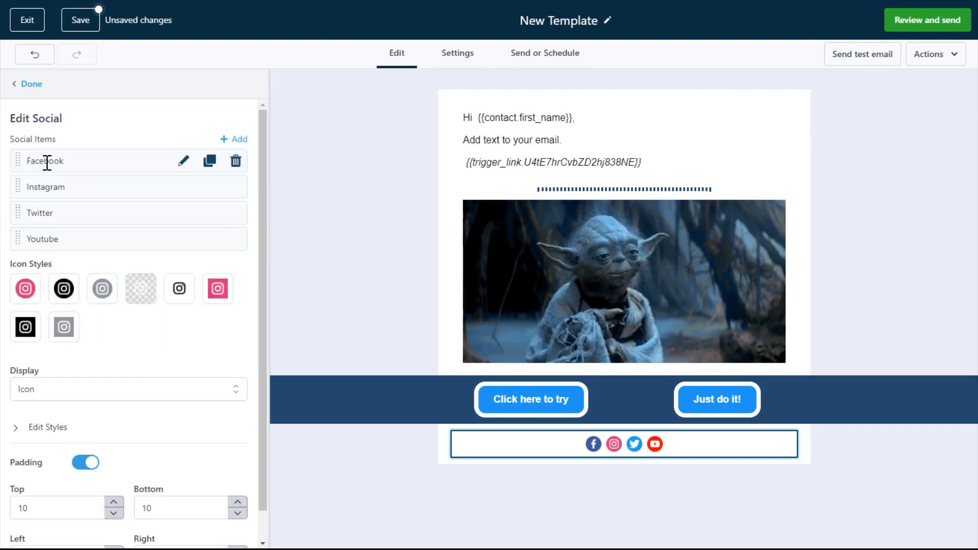
Step: Open the Facebook social item for editing and enter "Facebook Group" as its supporting text
left_click(183, 162)
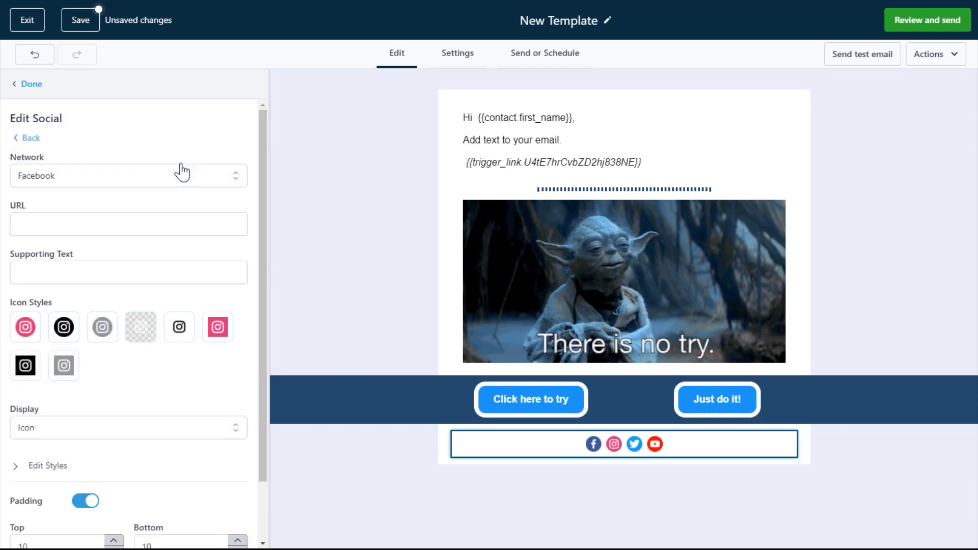
left_click(95, 219)
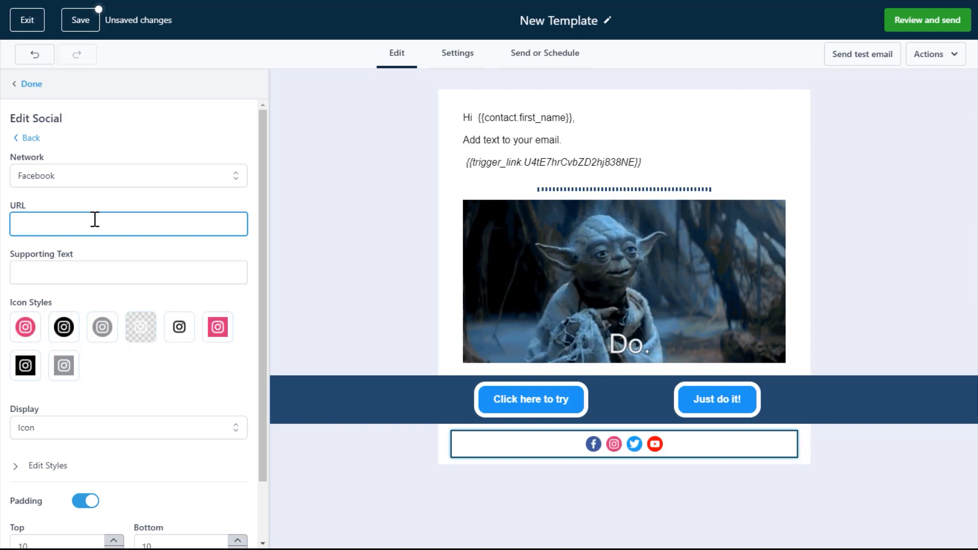
left_click(118, 268)
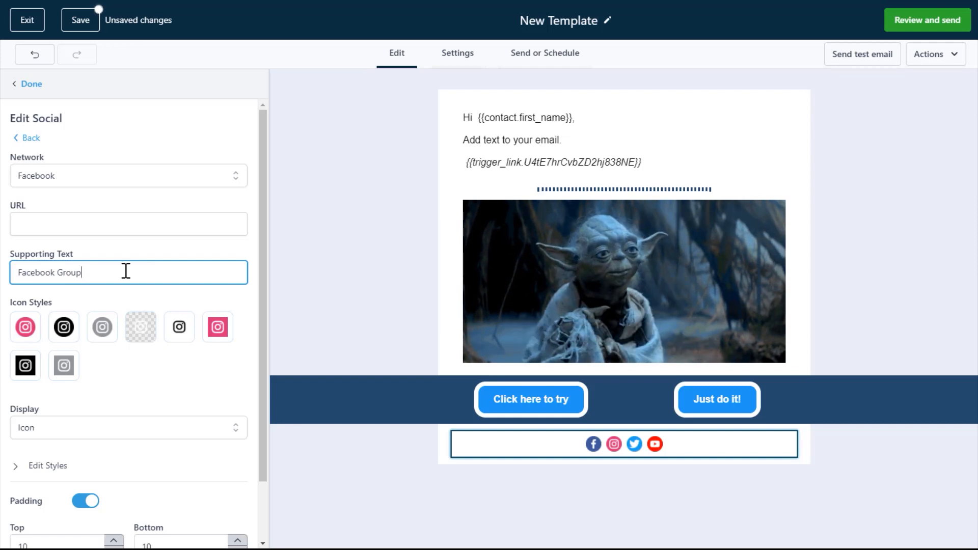
Step: Try the Icon-text and Text display modes for the social items, and set the display back to Icon
left_click(120, 432)
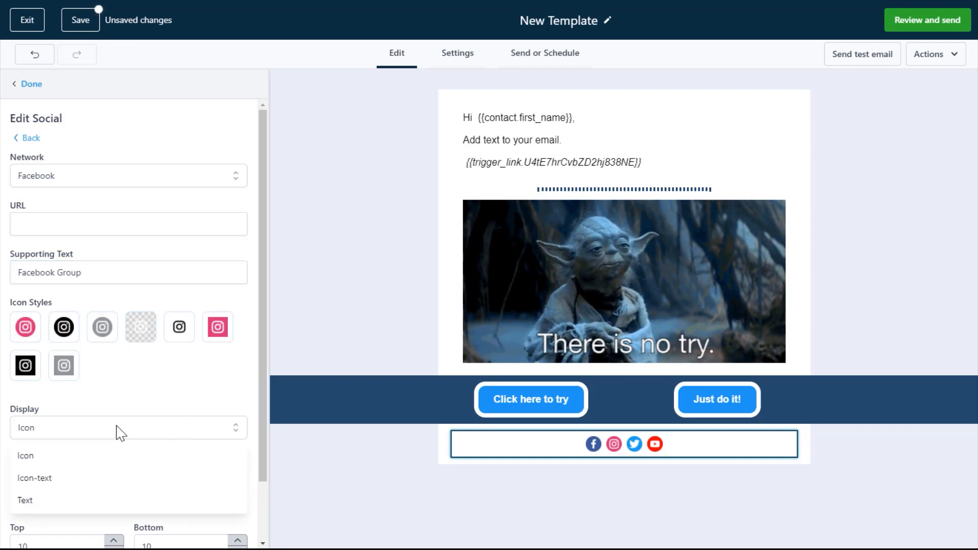
left_click(57, 483)
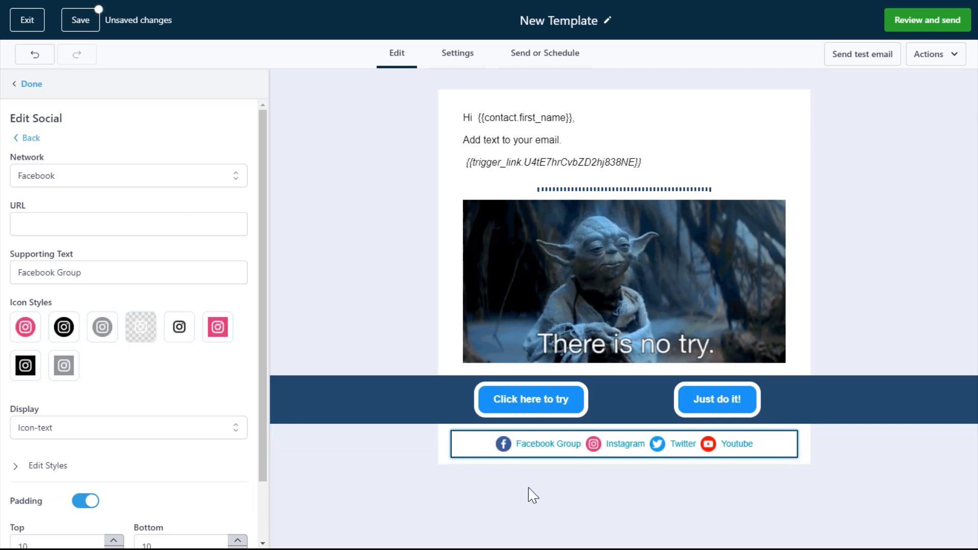
left_click(62, 434)
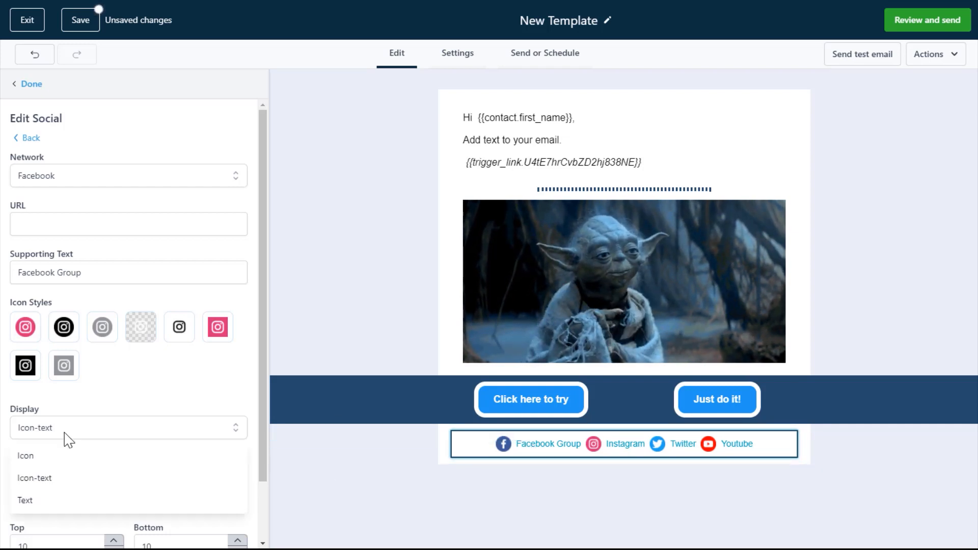
left_click(54, 500)
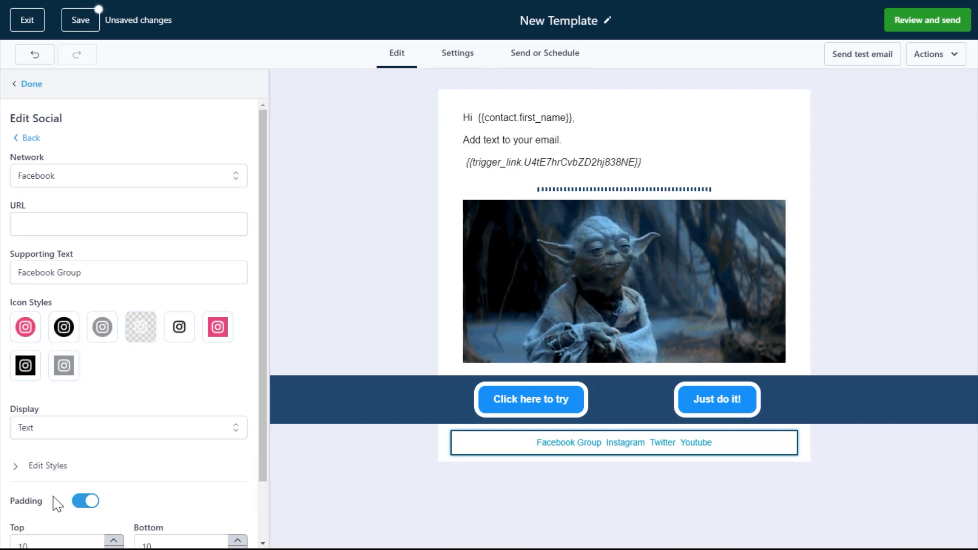
left_click(74, 435)
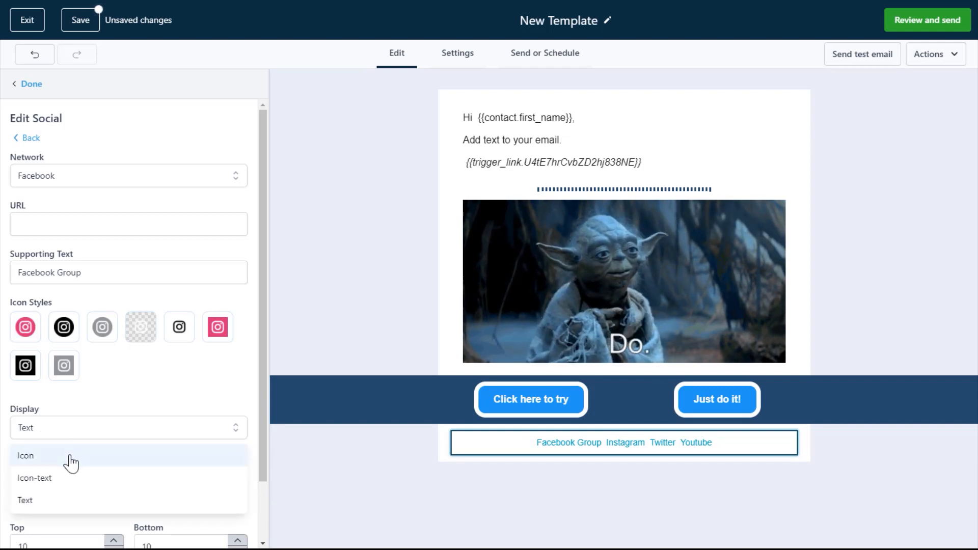
left_click(70, 459)
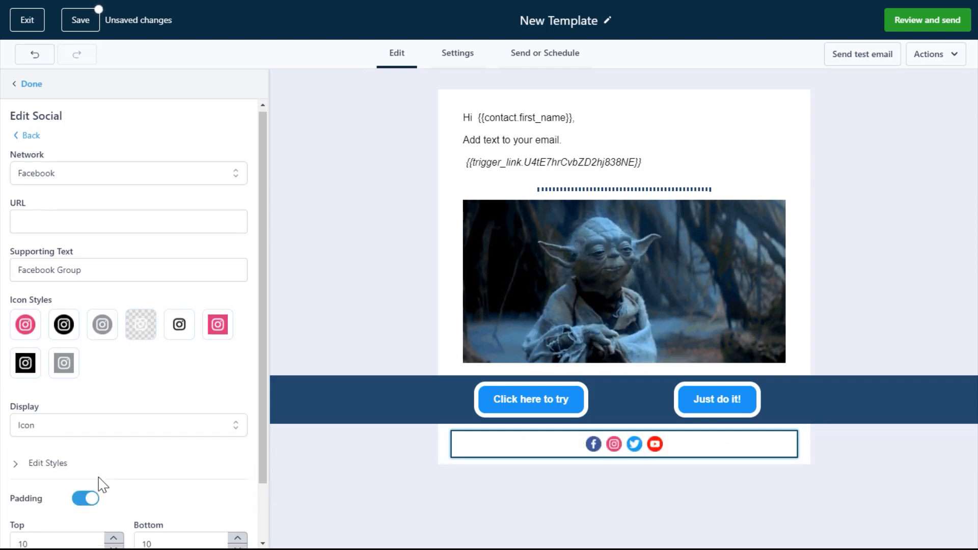
Step: Turn the social element's padding off and back on
scroll(98, 485, "down", 1)
left_click(83, 436)
left_click(86, 438)
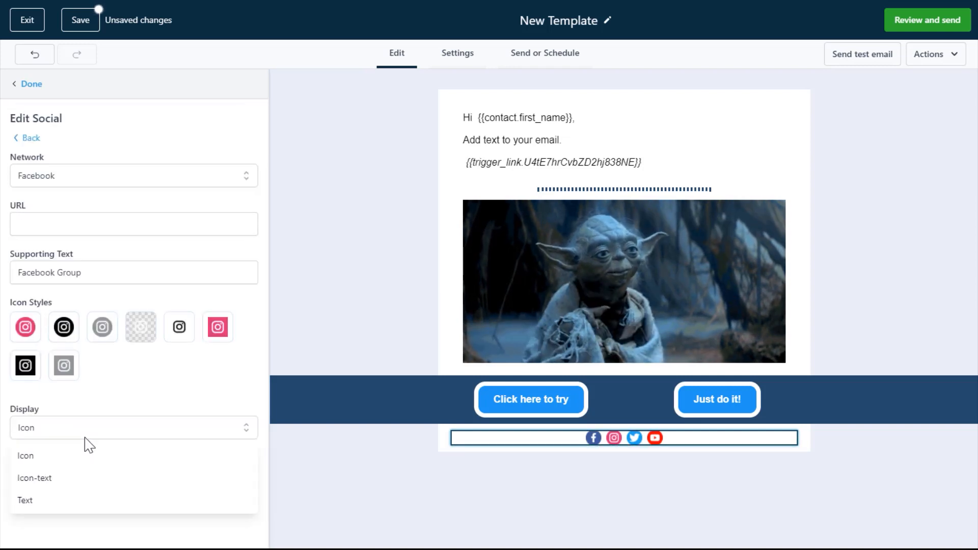
left_click(116, 453)
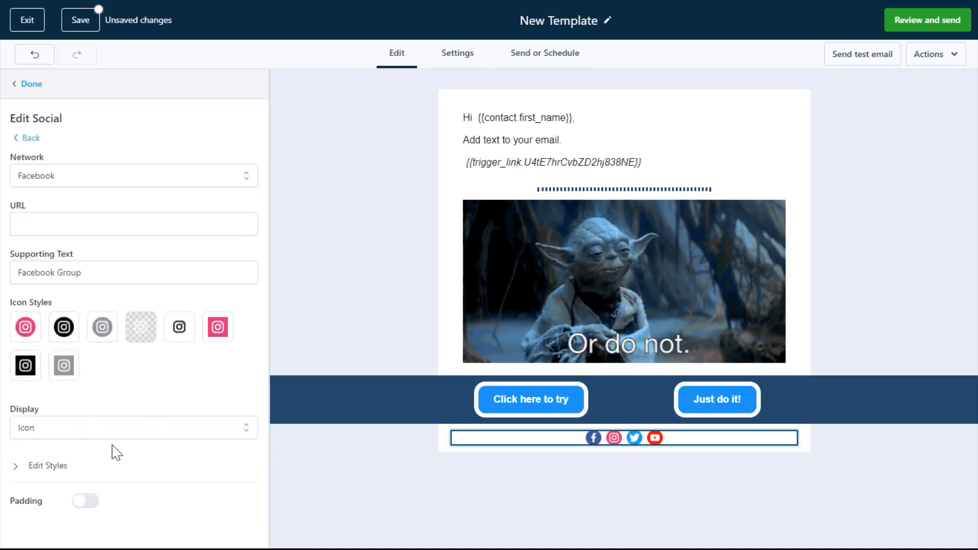
left_click(85, 501)
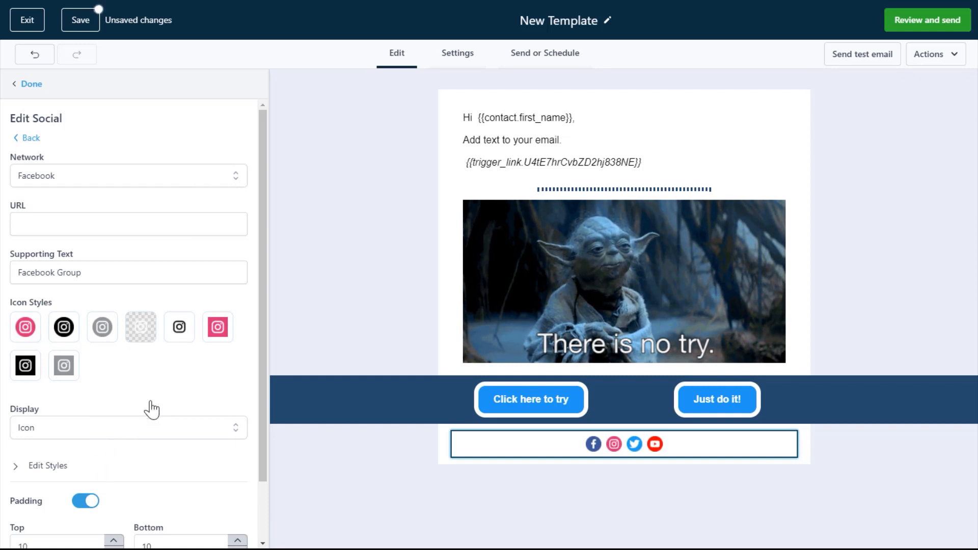
scroll(168, 392, "down", 2)
scroll(184, 356, "up", 2)
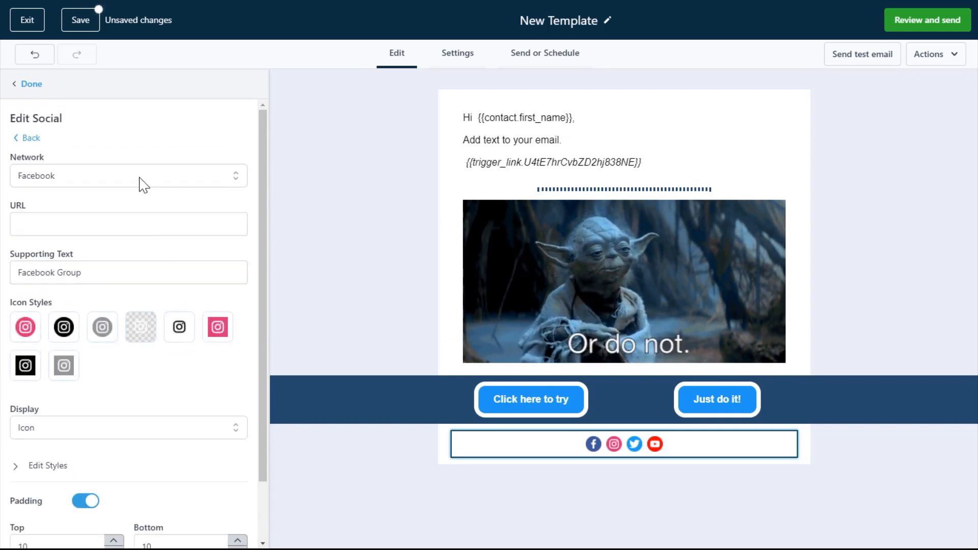
Step: Add a fifth social item with the Custom network after Youtube, and finish editing the social element
left_click(31, 137)
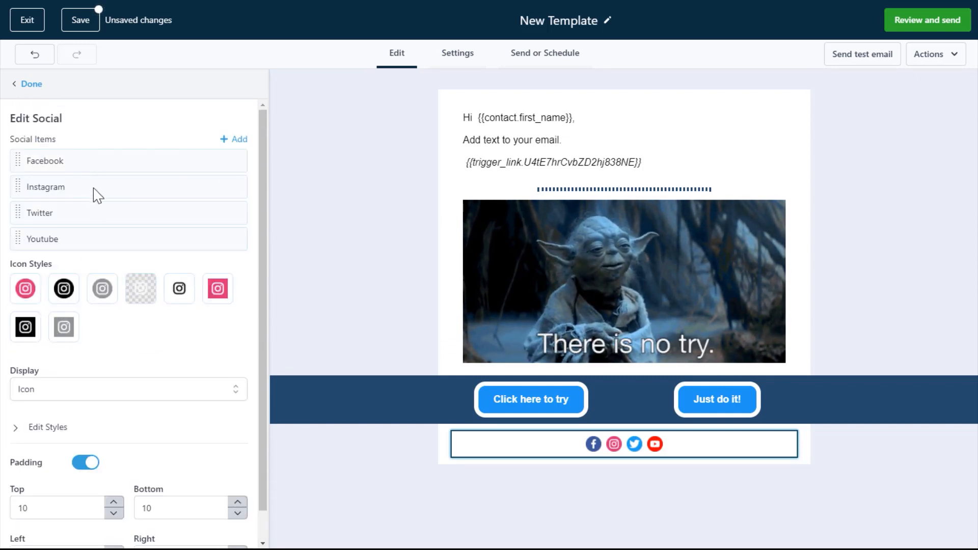
mouse_move(113, 247)
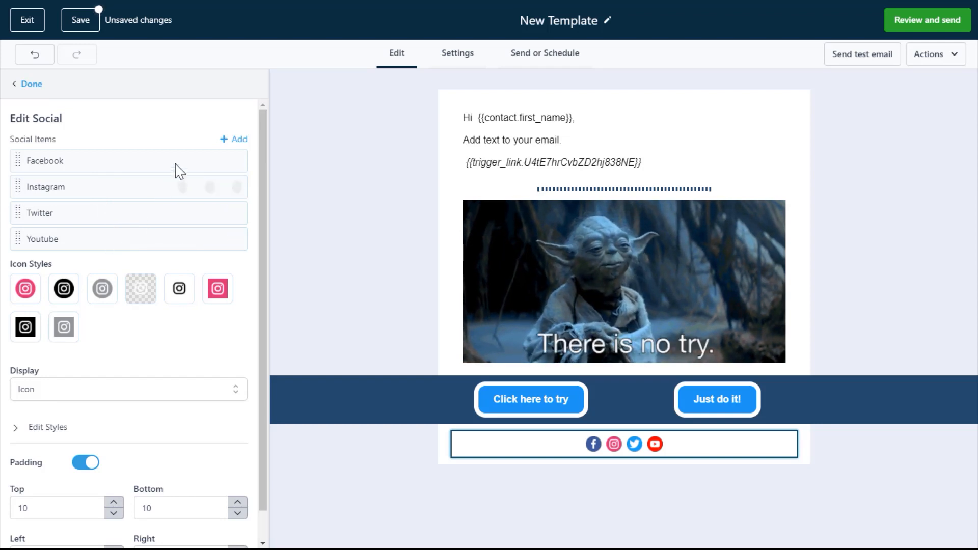
left_click(232, 140)
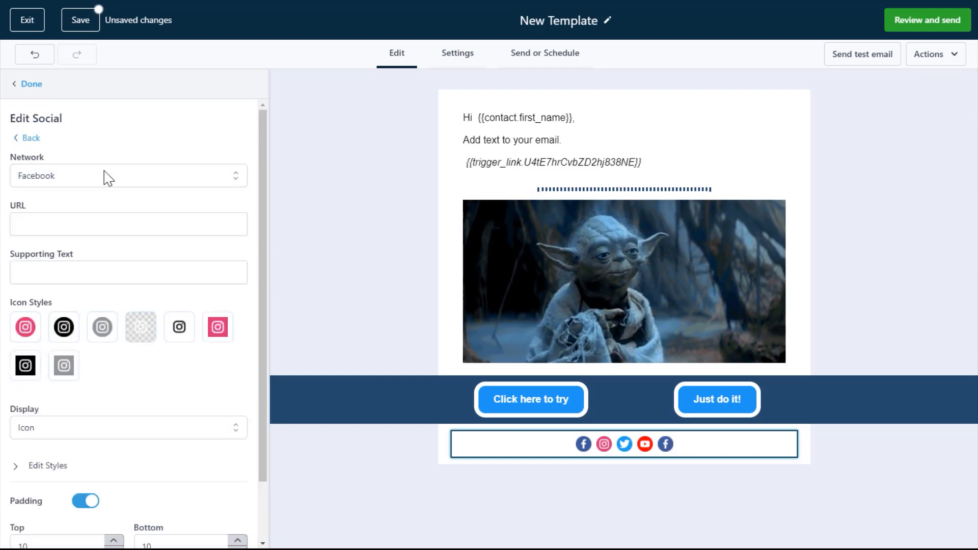
left_click(57, 185)
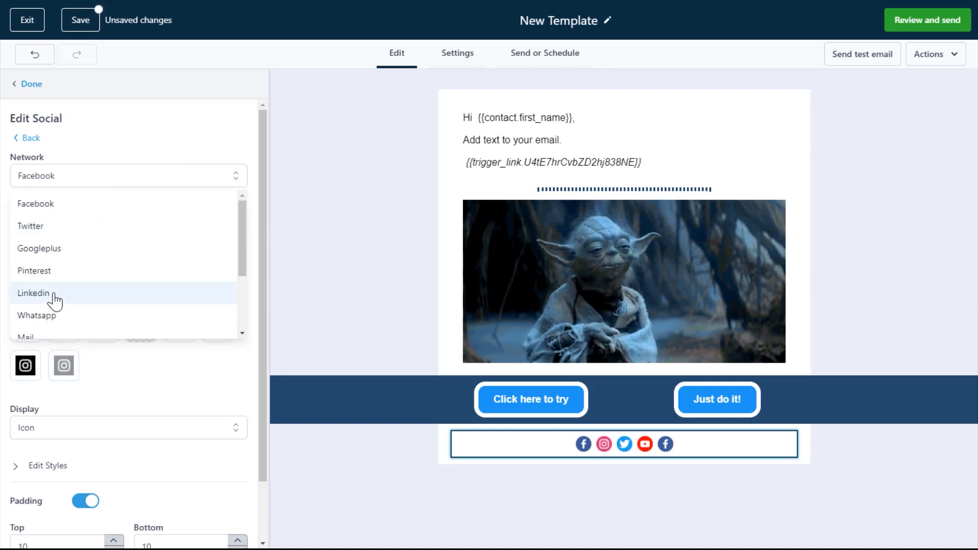
scroll(55, 299, "down", 2)
left_click(50, 328)
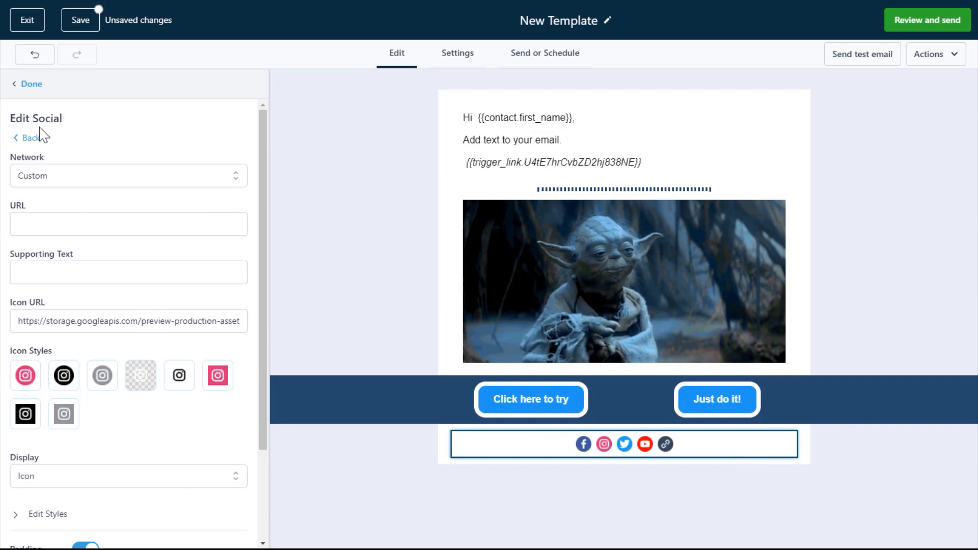
left_click(26, 137)
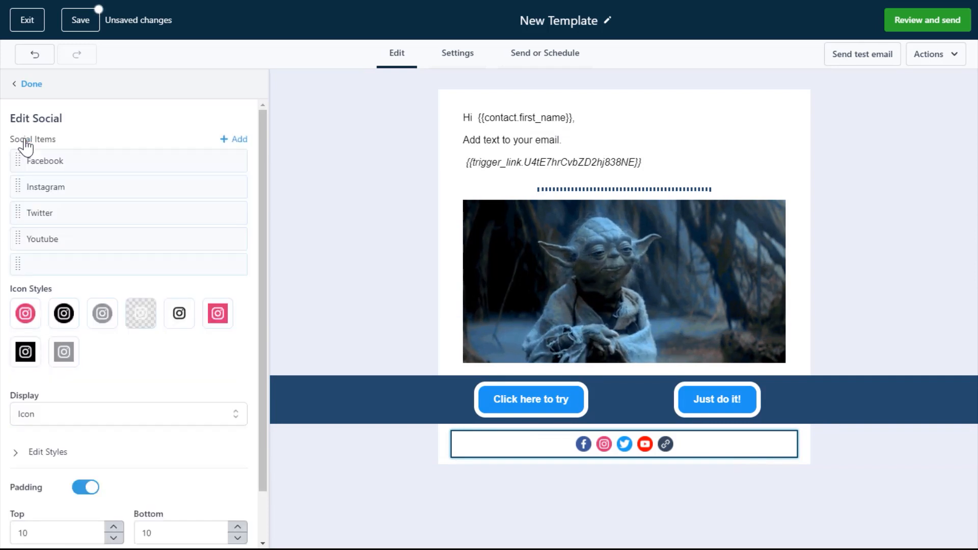
left_click(31, 86)
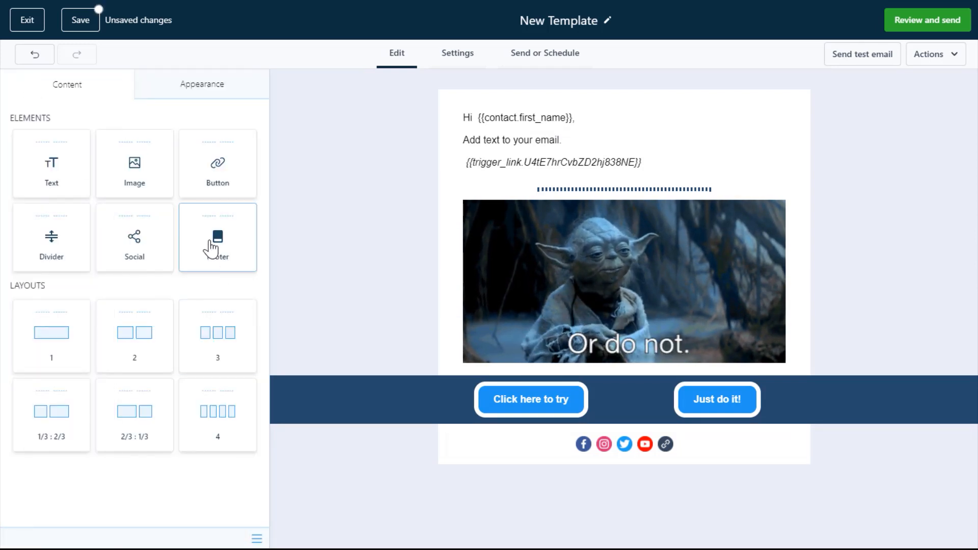
Step: Add a footer element below the social icons, inspect the link behind its unsubscribe text, and finish editing the footer
left_click_drag(211, 248, 633, 466)
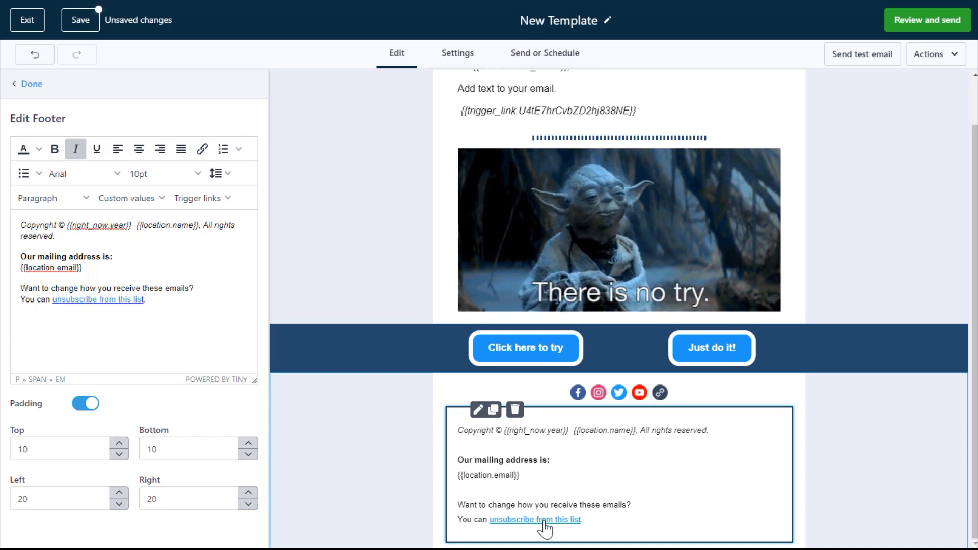
double_click(107, 301)
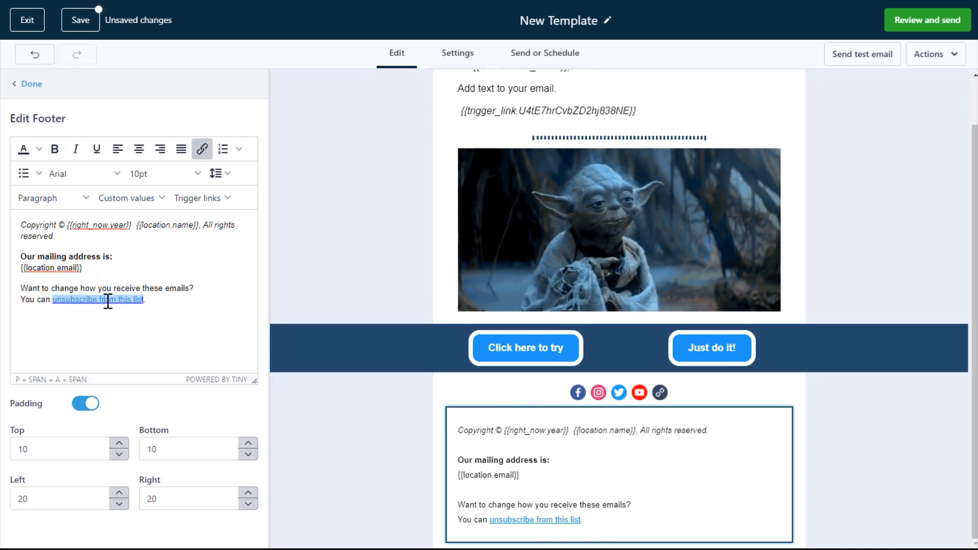
left_click(203, 152)
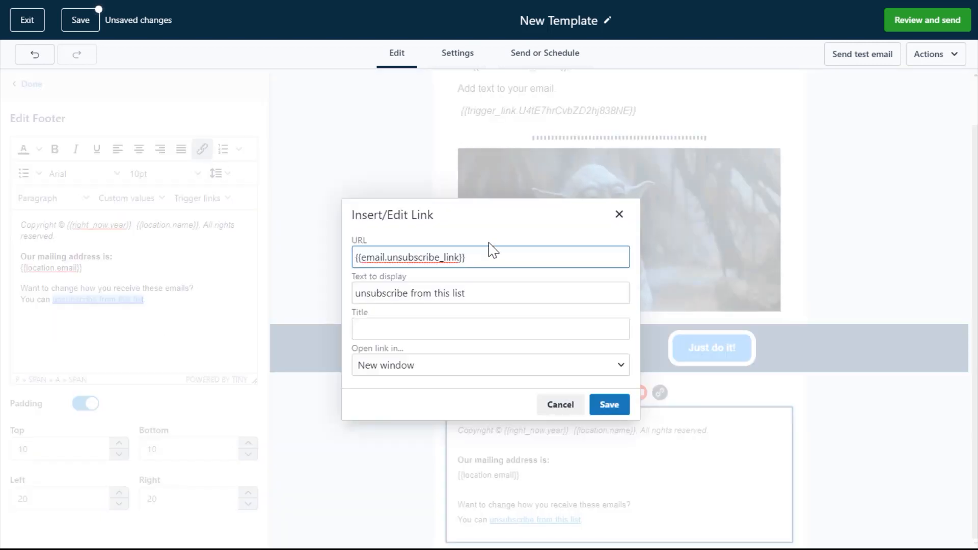
left_click(619, 215)
left_click(202, 305)
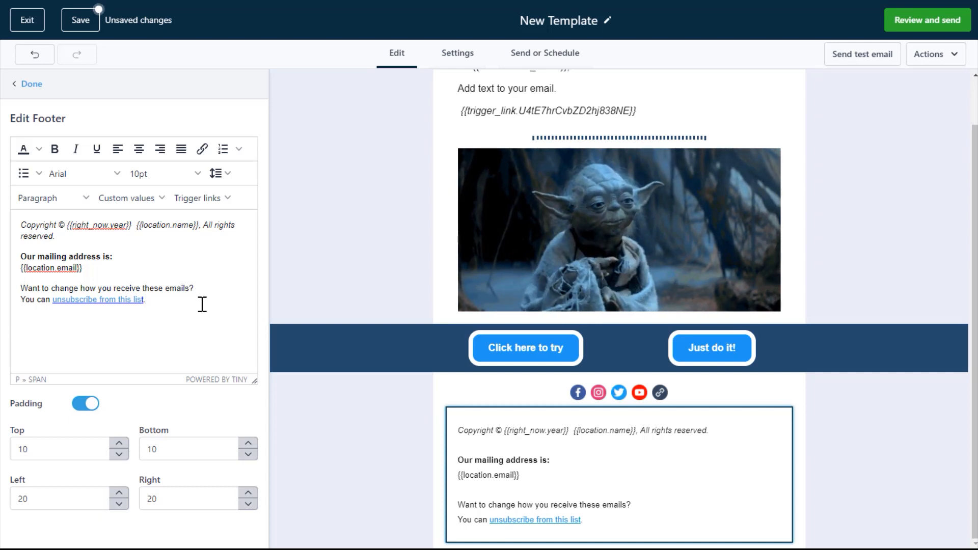
left_click(31, 85)
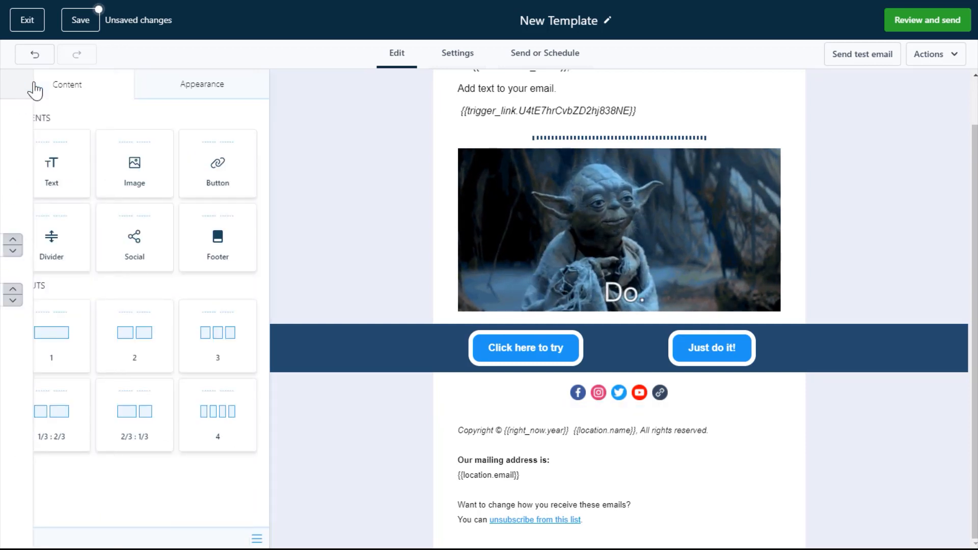
Step: Center-align all of the footer text and finish editing the footer
left_click(616, 481)
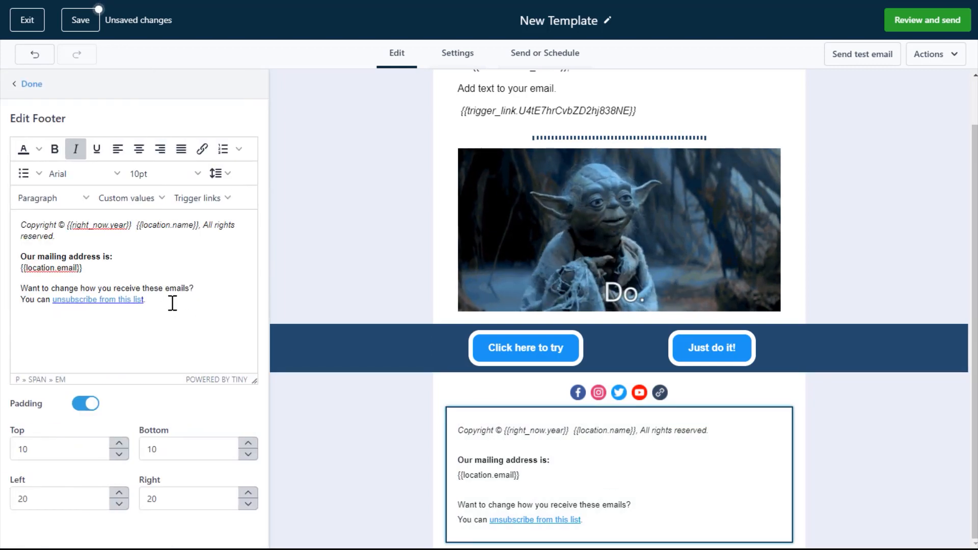
left_click_drag(173, 302, 5, 224)
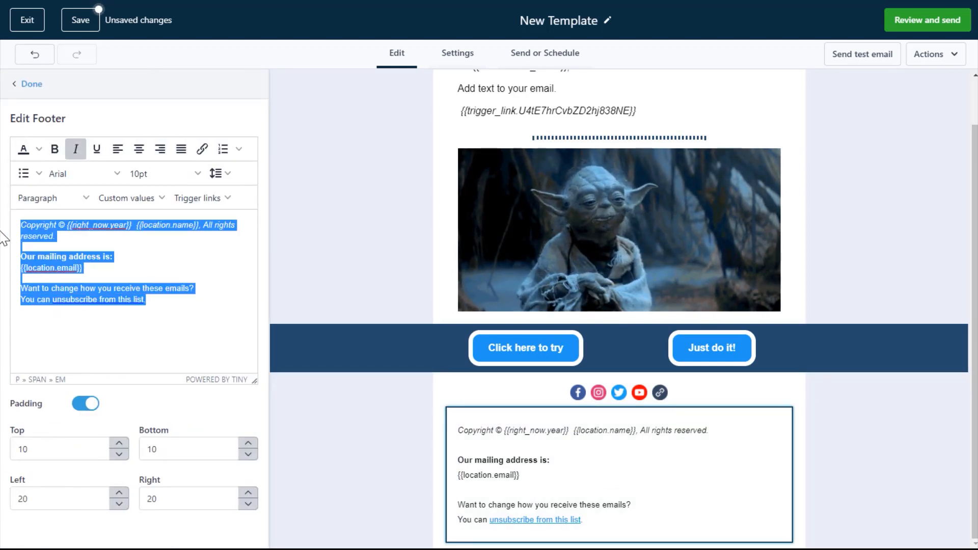
left_click(139, 149)
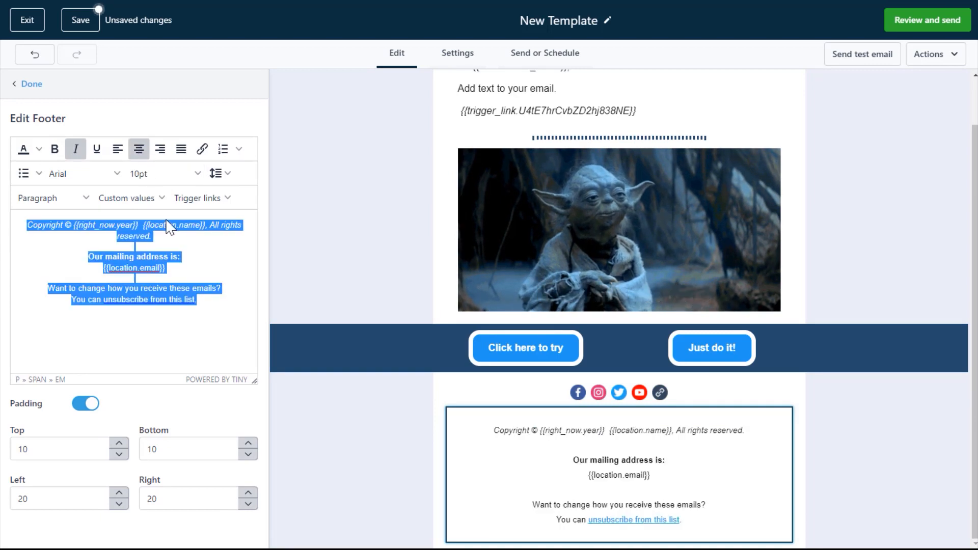
left_click(206, 264)
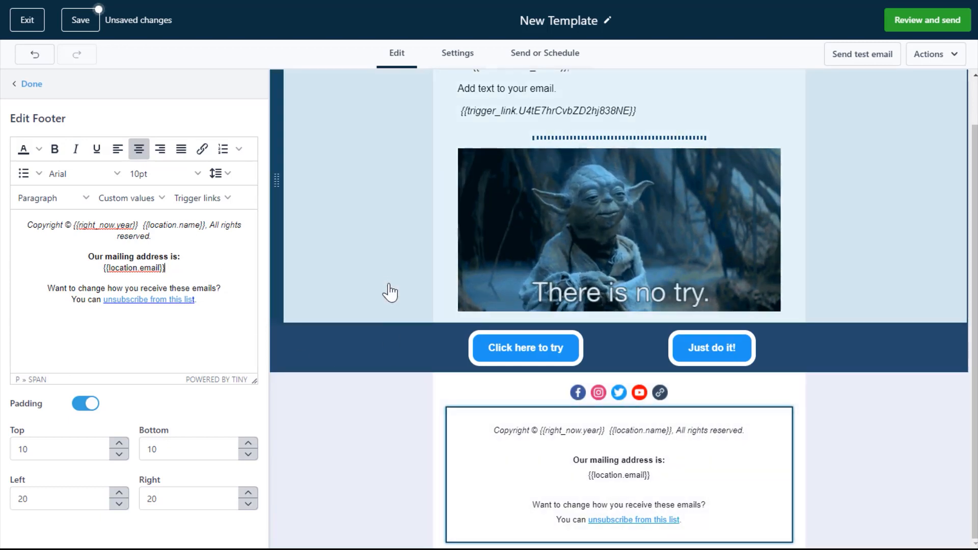
left_click(31, 84)
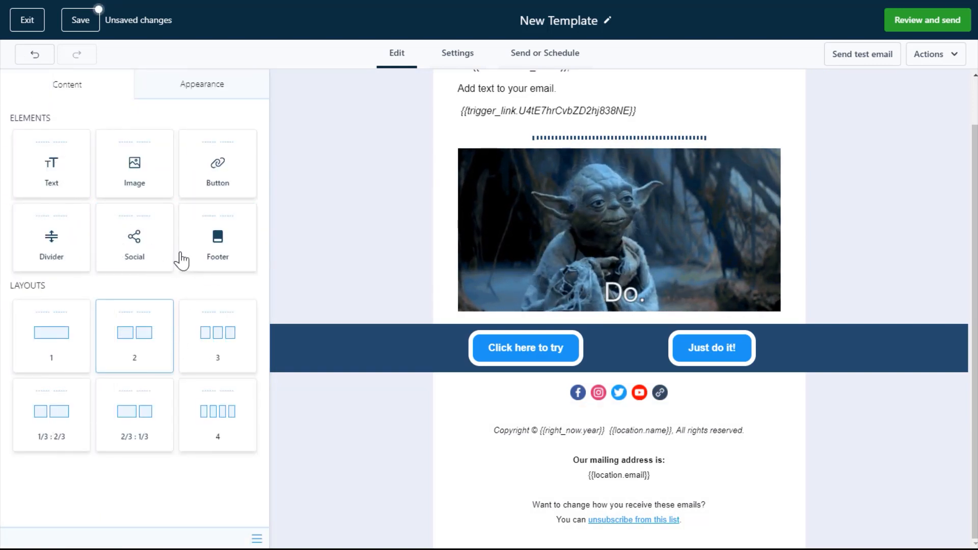
Step: Set the template's background color to the bright blue swatch in the appearance settings
left_click(199, 92)
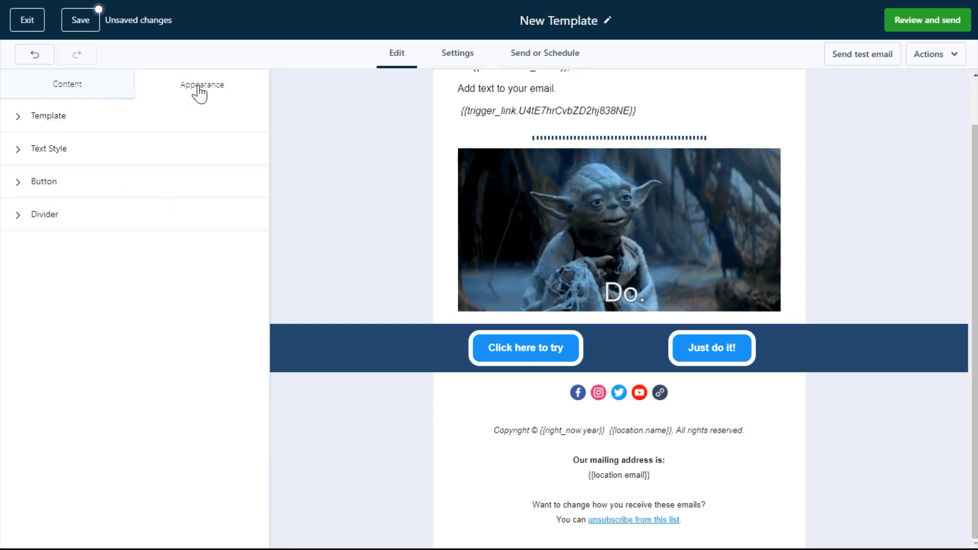
left_click(49, 118)
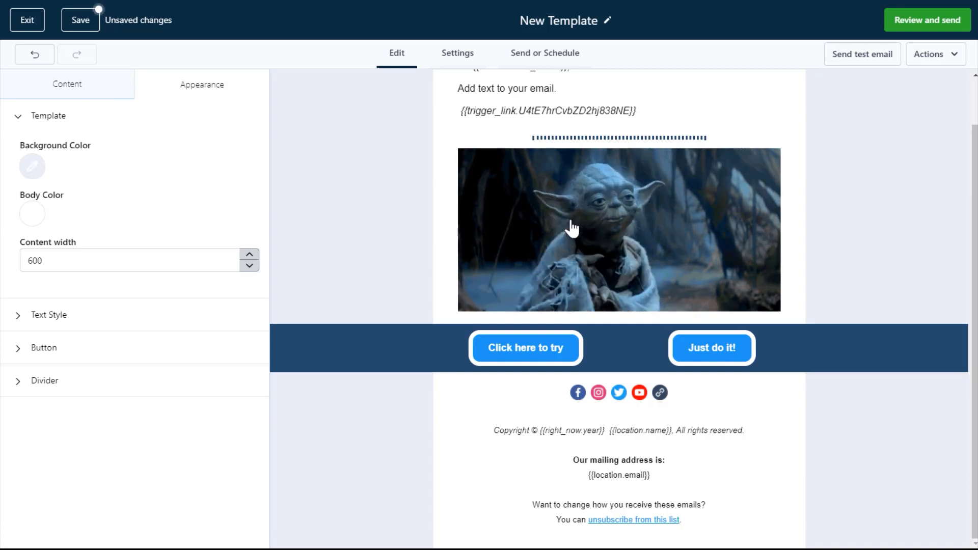
scroll(565, 224, "up", 1)
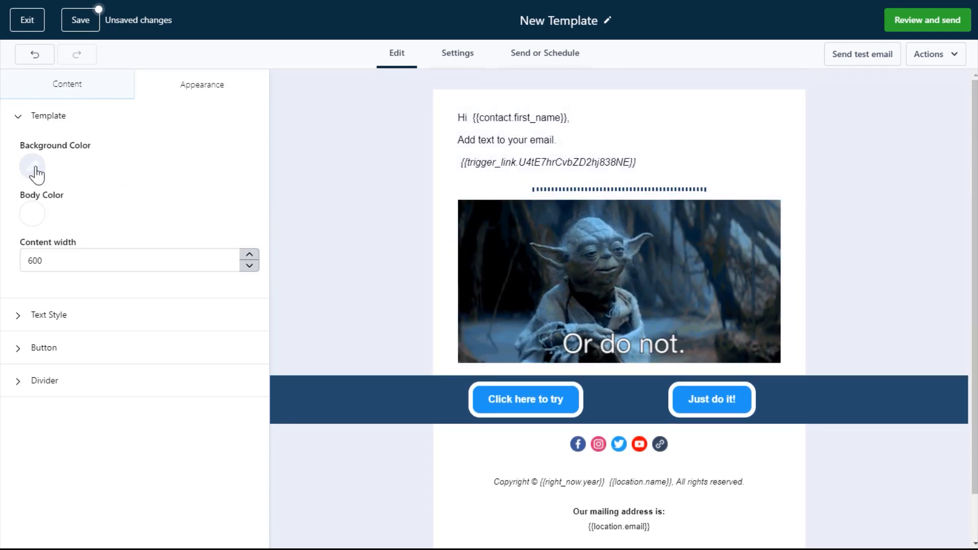
left_click(32, 169)
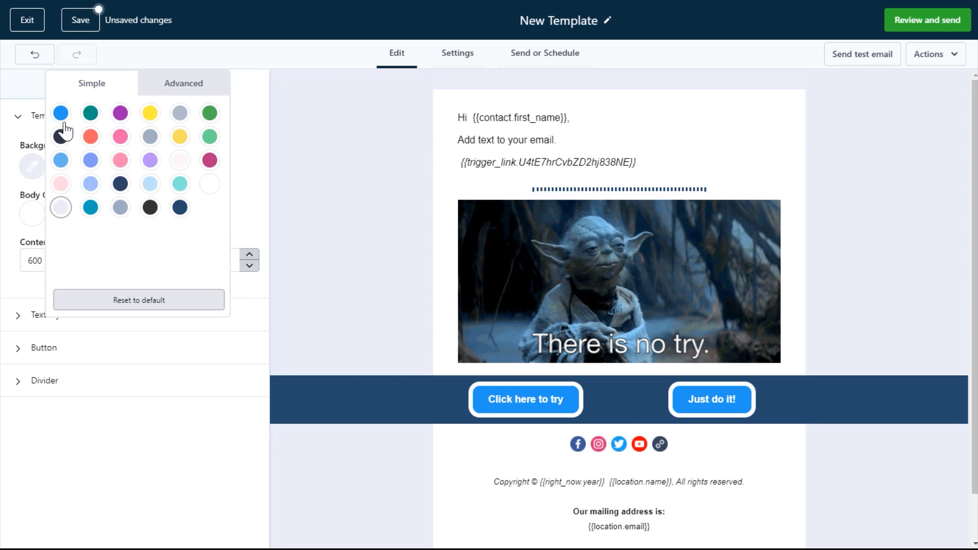
left_click(61, 114)
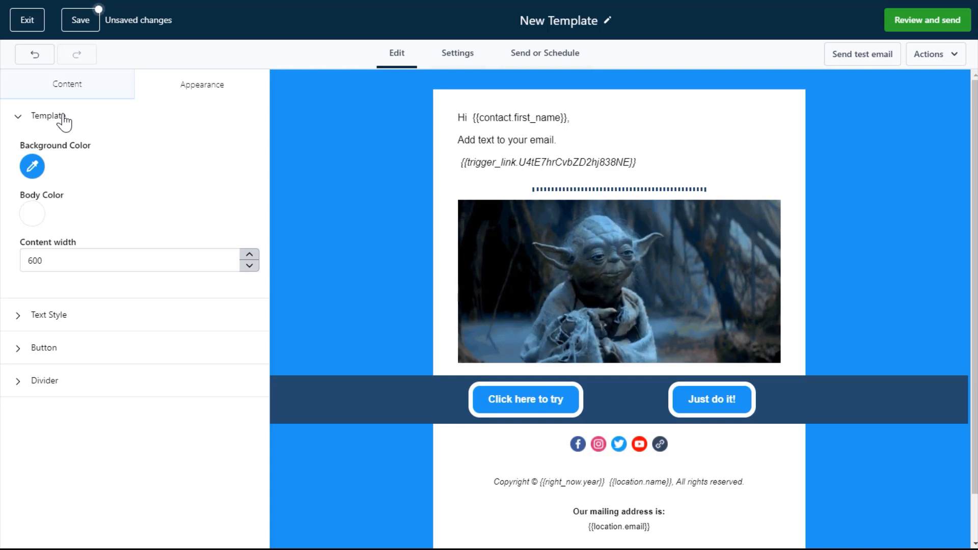
Step: Try a grayish-blue body color for the template, and set it back to white
left_click(31, 218)
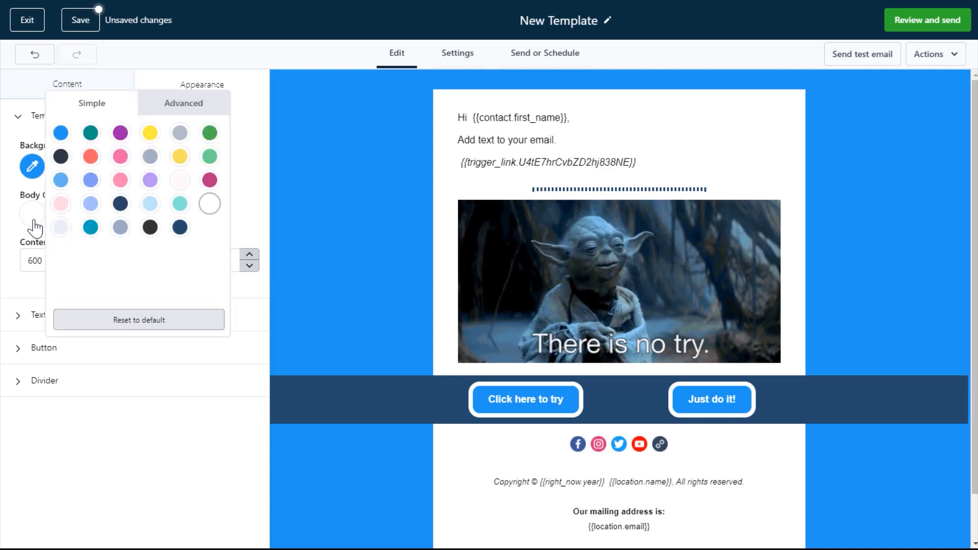
left_click(119, 228)
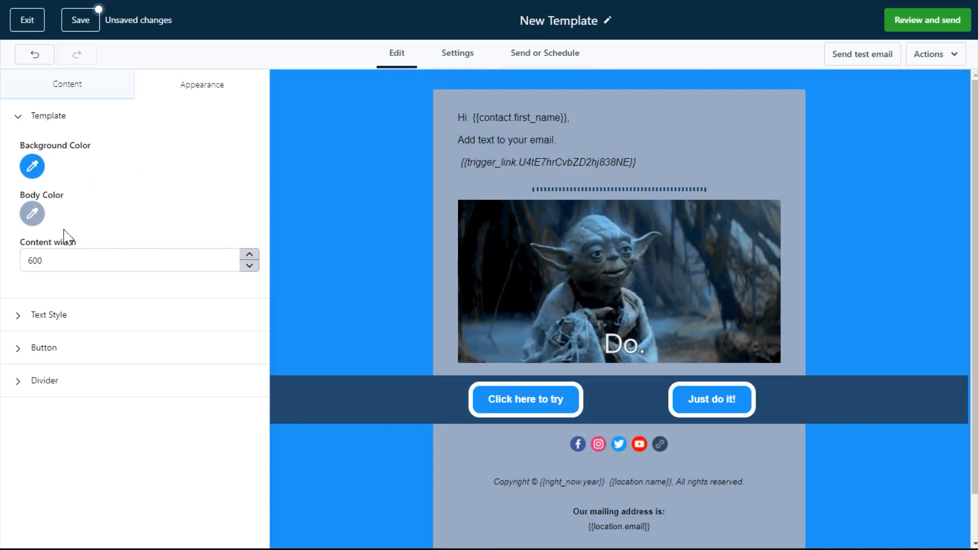
left_click(35, 218)
left_click(209, 204)
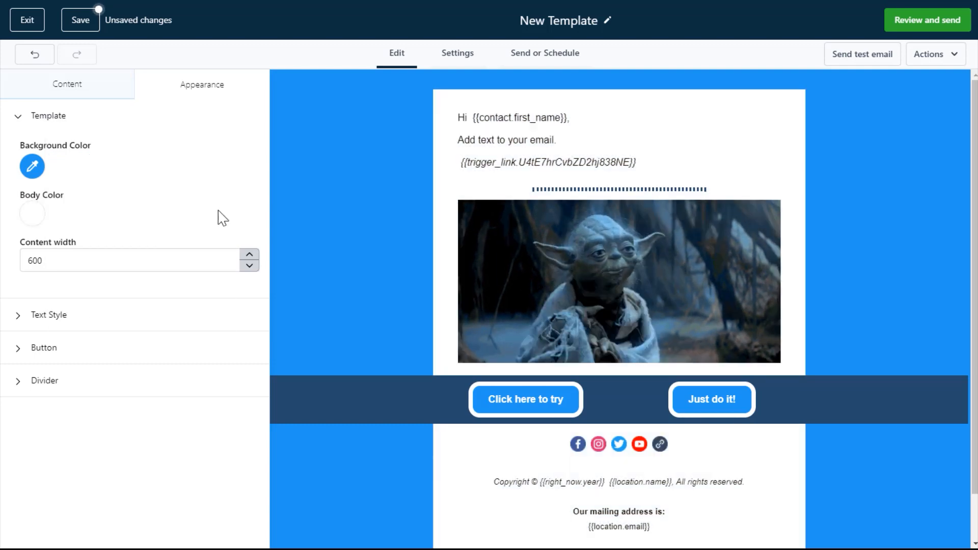
Step: Try a template content width of 300, and set it back to 600
left_click(153, 259)
double_click(154, 259)
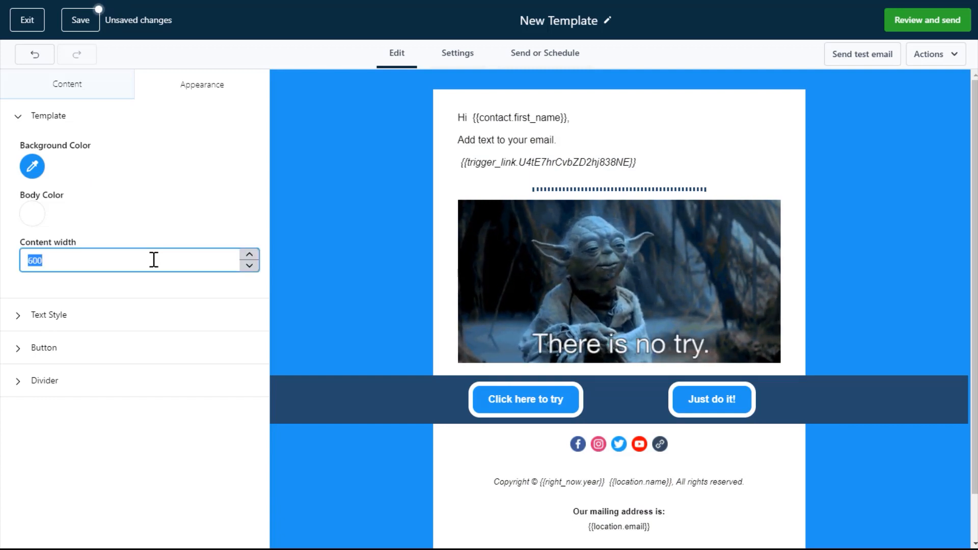
type("300")
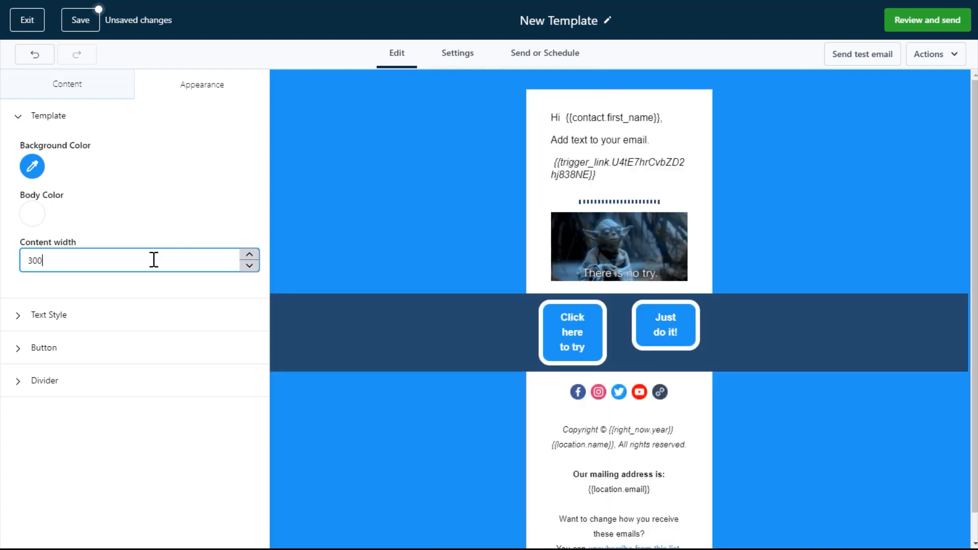
key("BackSpace")
key("BackSpace")
key("BackSpace")
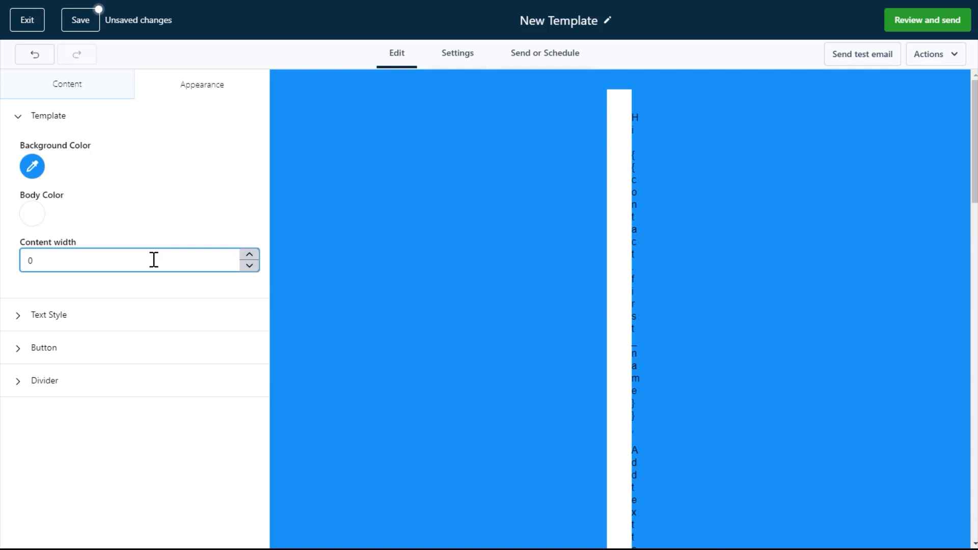
type("600")
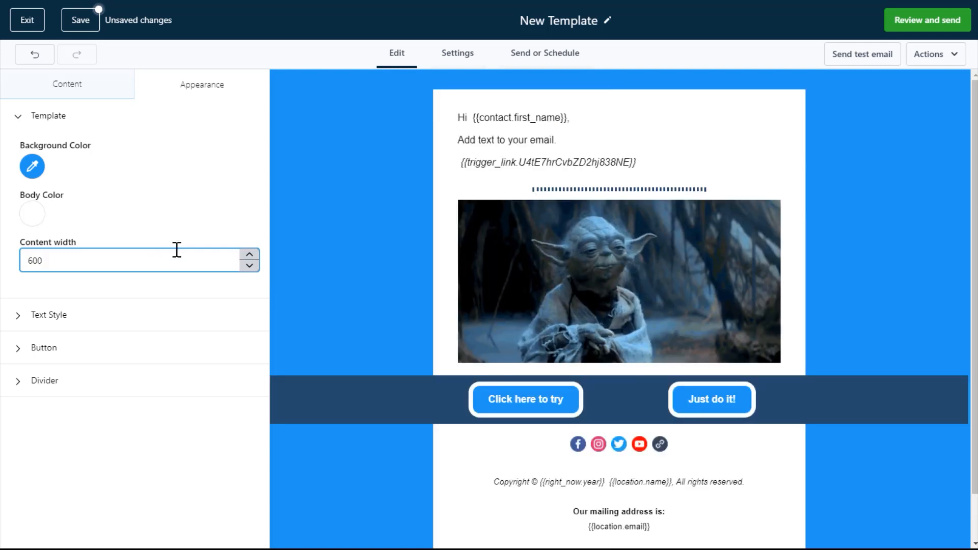
Step: Try Arial black as the template's paragraph font, and set it to Helvetica
left_click(56, 315)
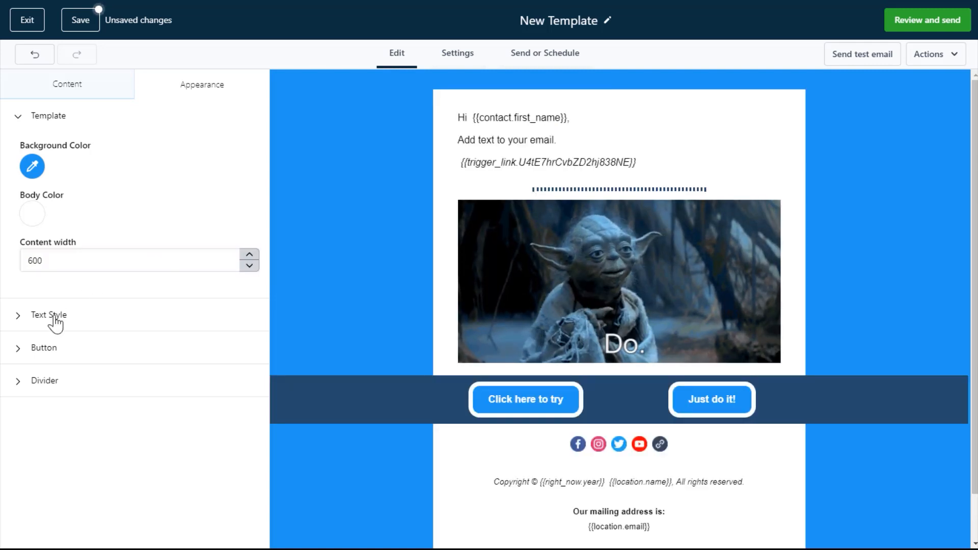
scroll(127, 353, "down", 3)
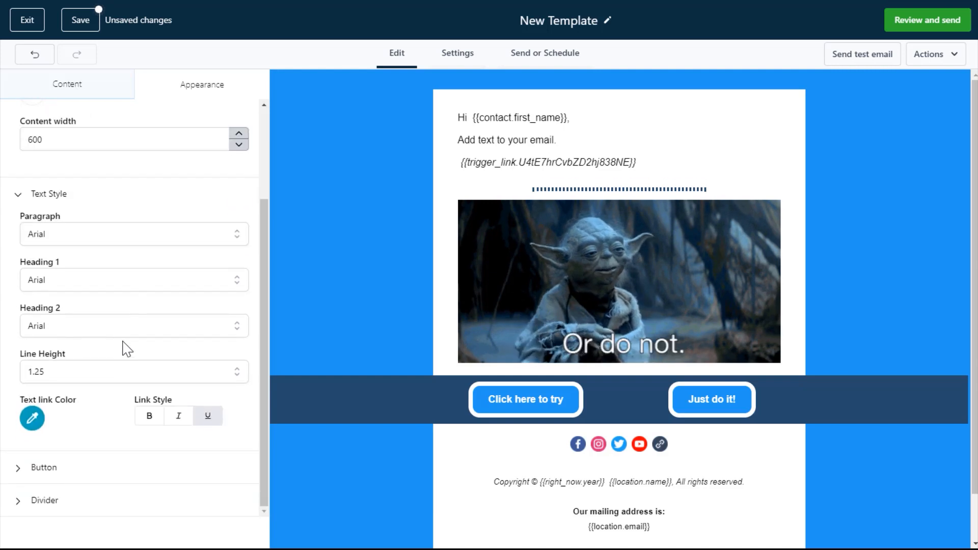
left_click(140, 236)
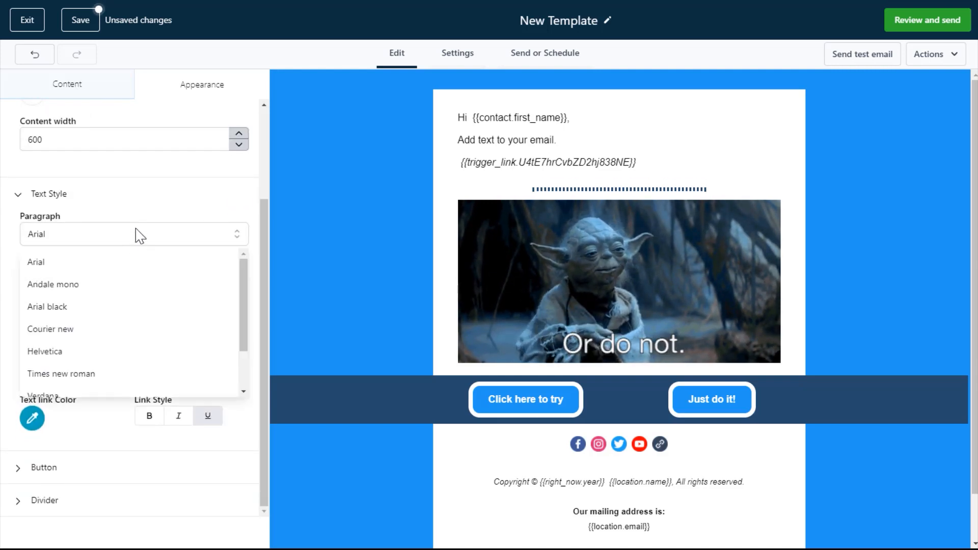
left_click(110, 314)
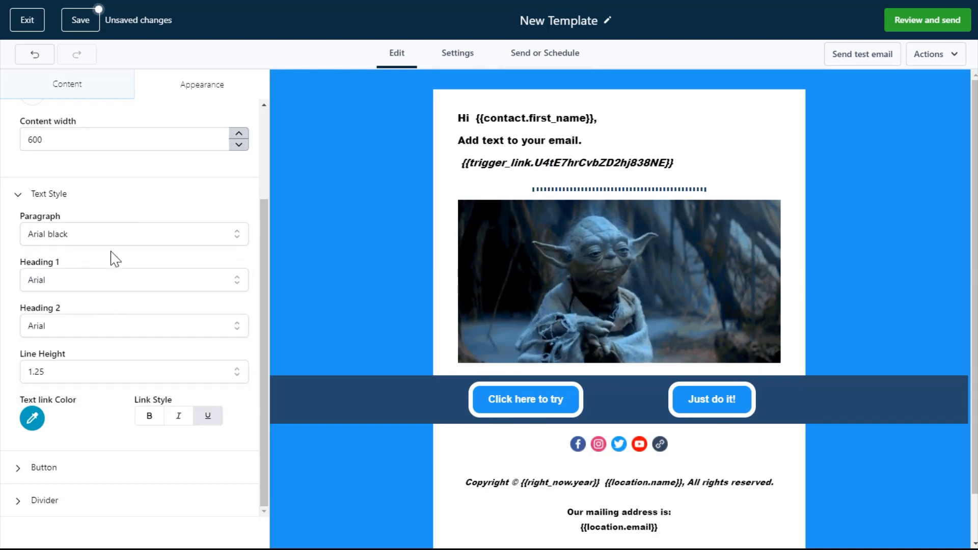
left_click(118, 237)
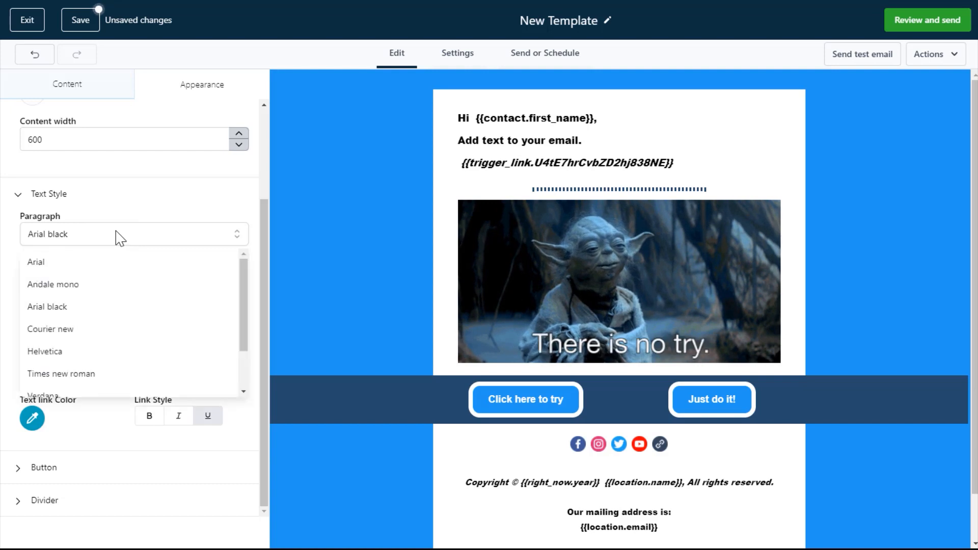
left_click(85, 351)
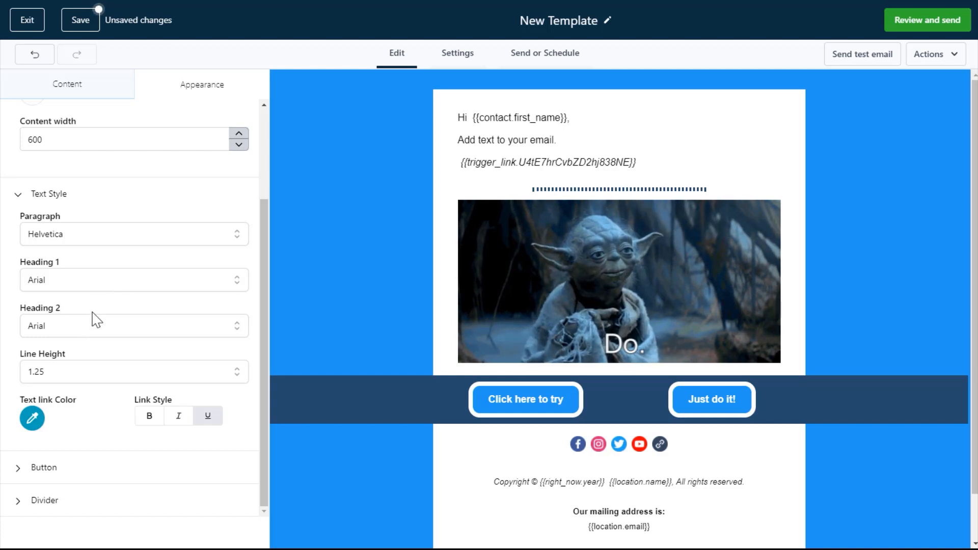
Step: Try a text line height of 2, and set it back to 1.25
left_click(97, 368)
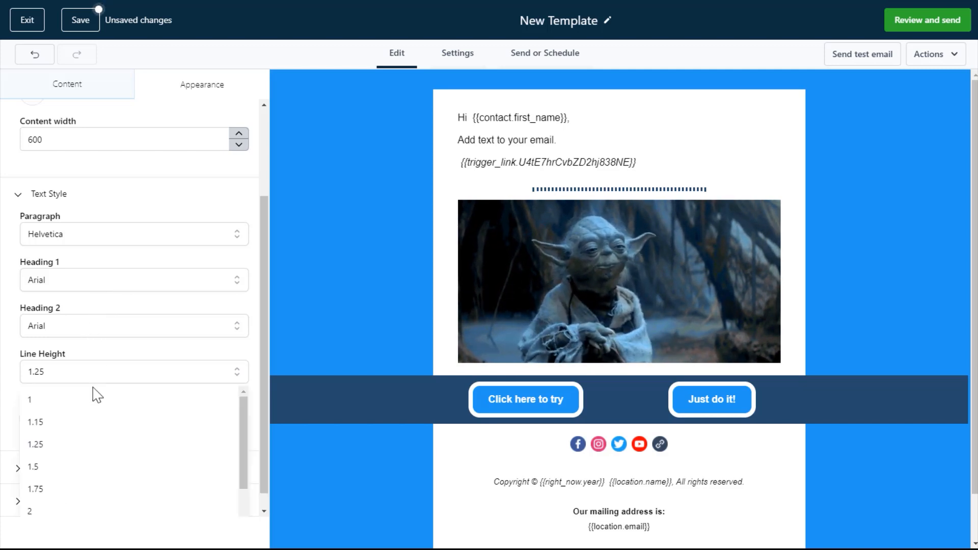
scroll(86, 468, "down", 2)
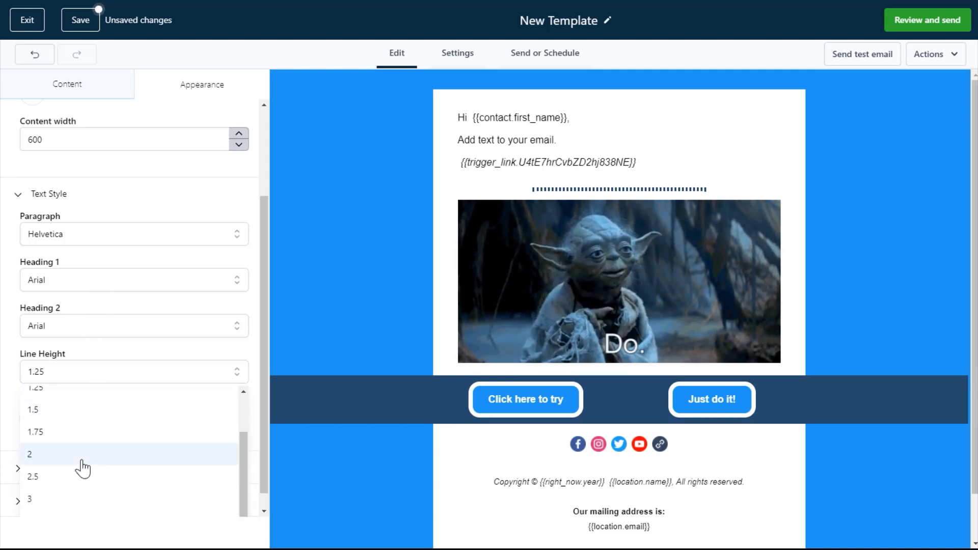
left_click(79, 461)
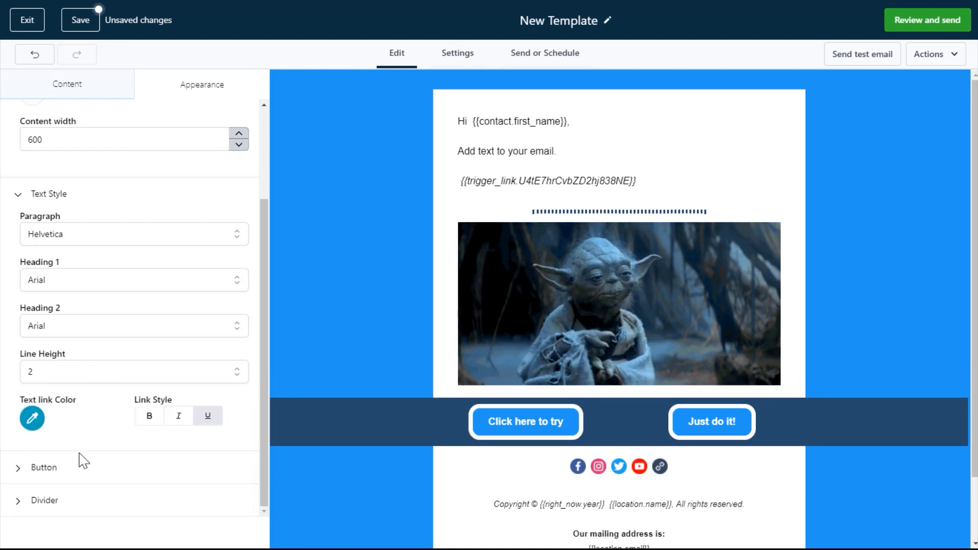
left_click(86, 380)
left_click(85, 379)
left_click(85, 380)
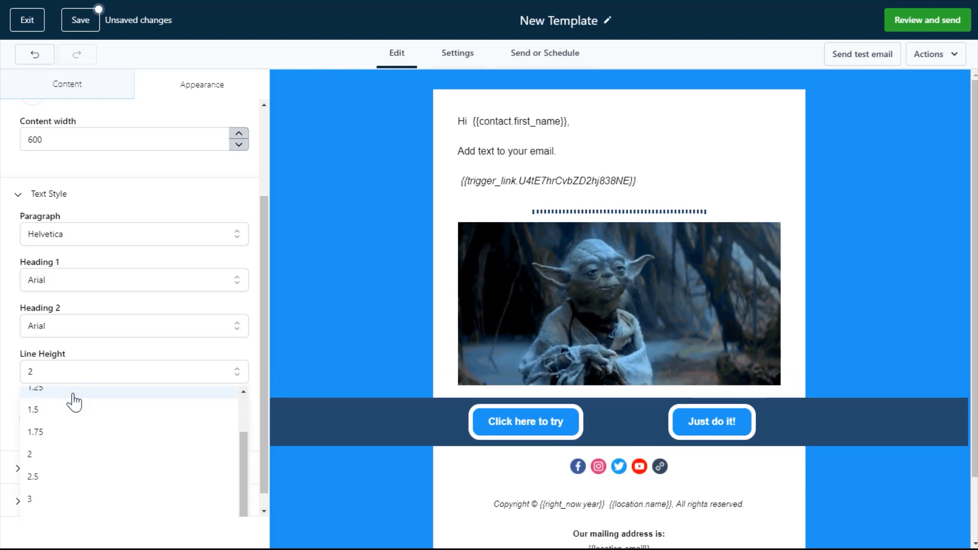
left_click(72, 393)
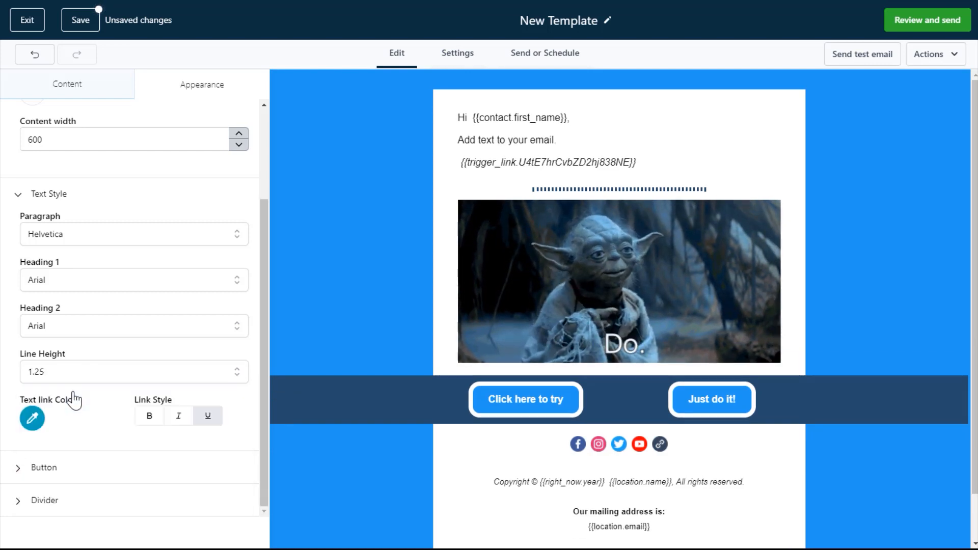
Step: Review the text link color choices and the default button and divider styles, and return to the content elements
left_click(32, 419)
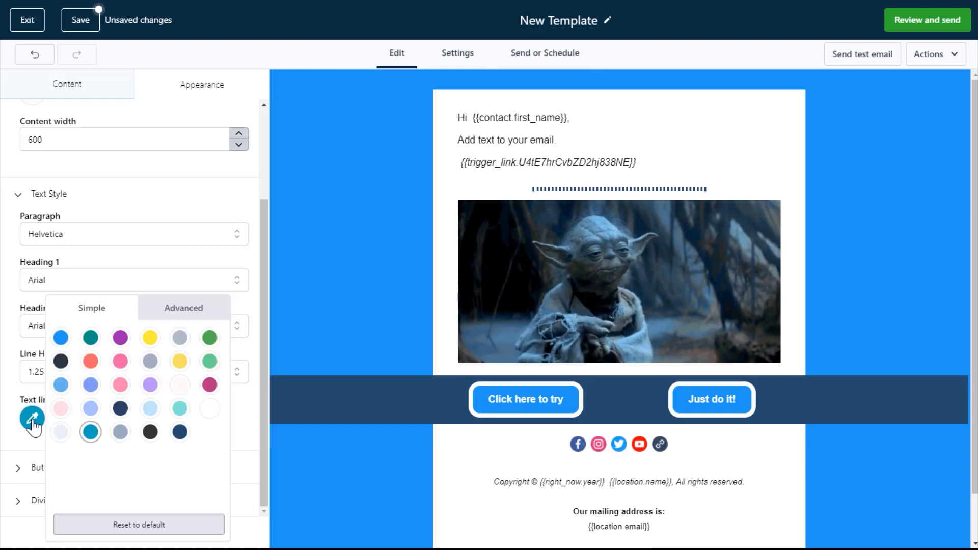
left_click(32, 419)
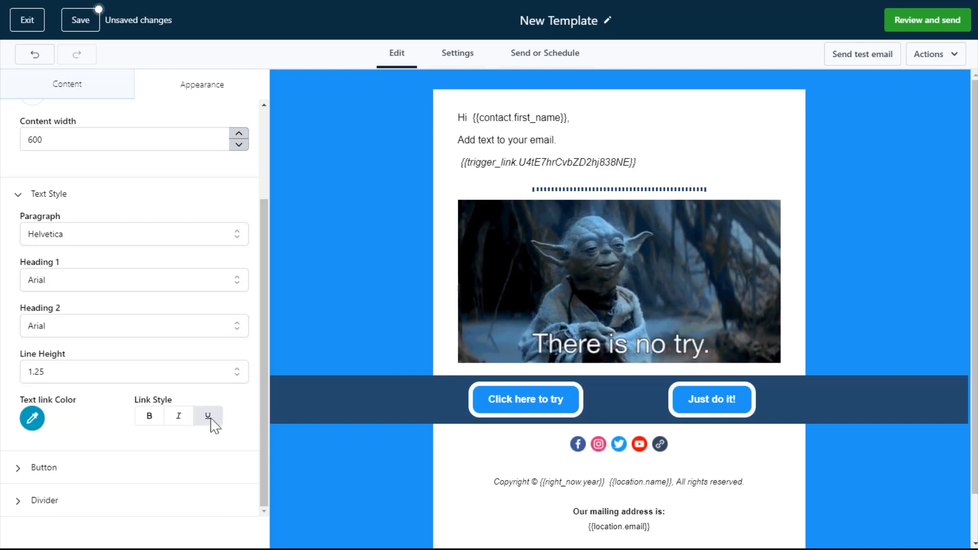
left_click(38, 468)
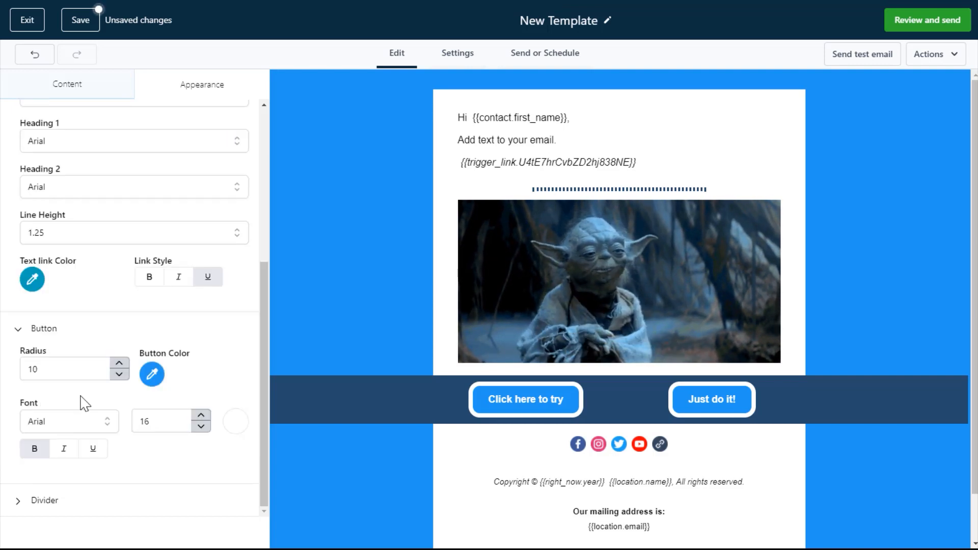
left_click(49, 330)
left_click(49, 507)
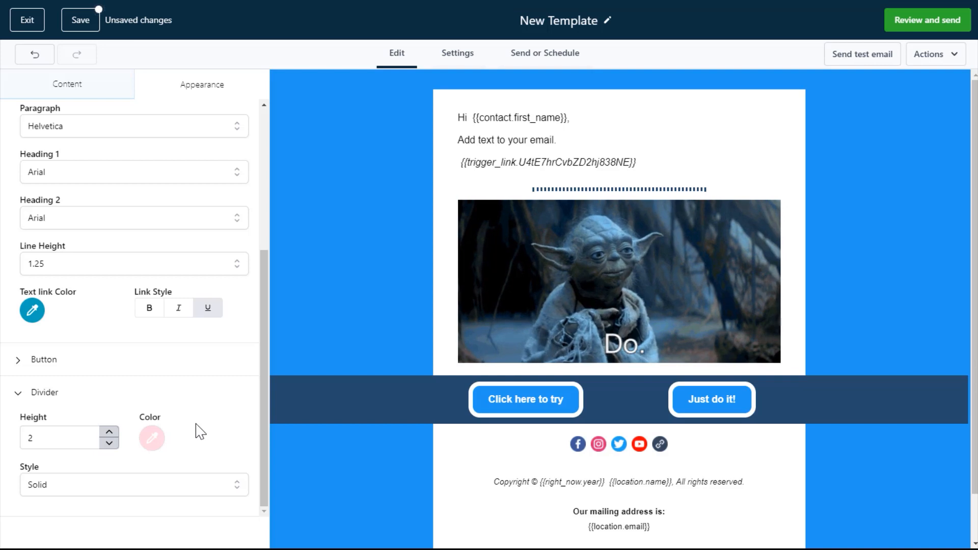
scroll(114, 201, "up", 5)
left_click(85, 92)
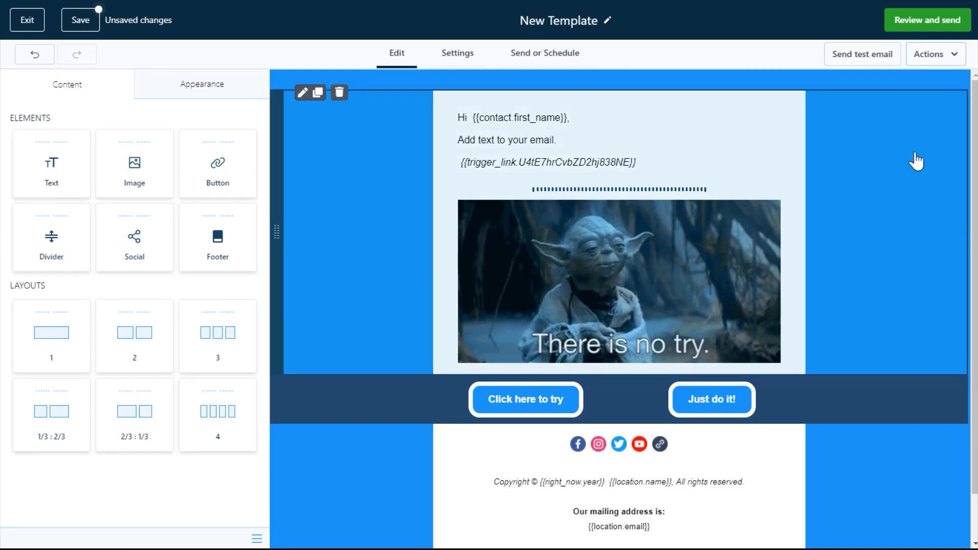
left_click(949, 60)
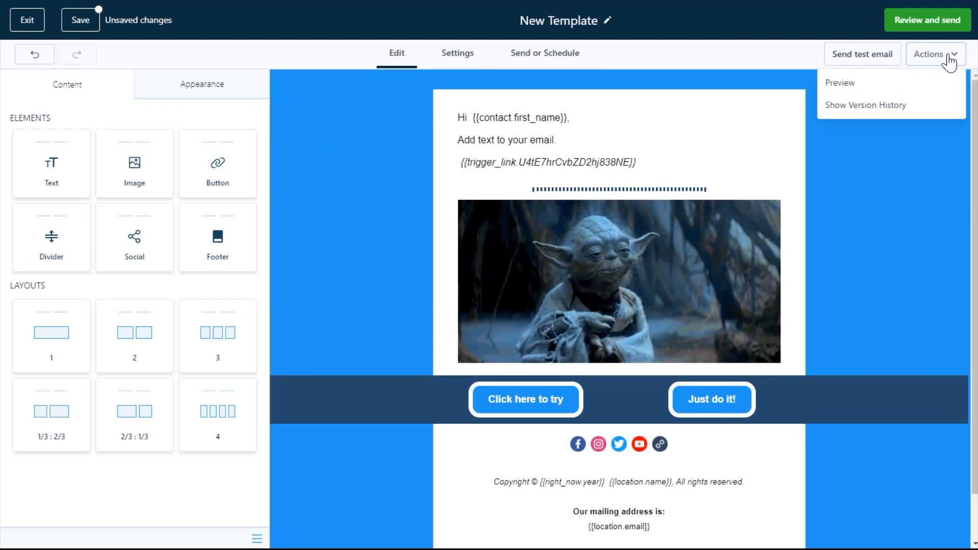
left_click(926, 91)
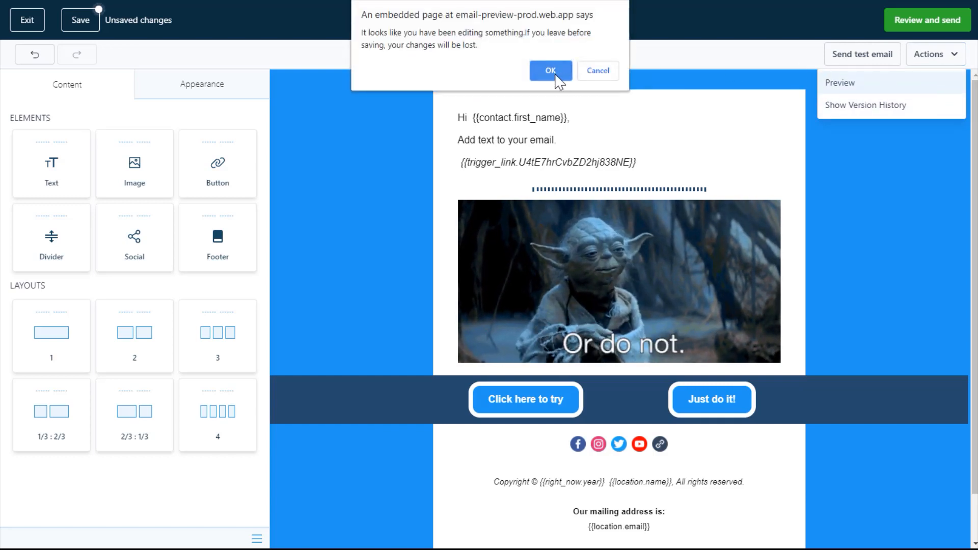
left_click(597, 72)
Step: Save the template and preview the email in the desktop, tablet and mobile views
left_click(81, 22)
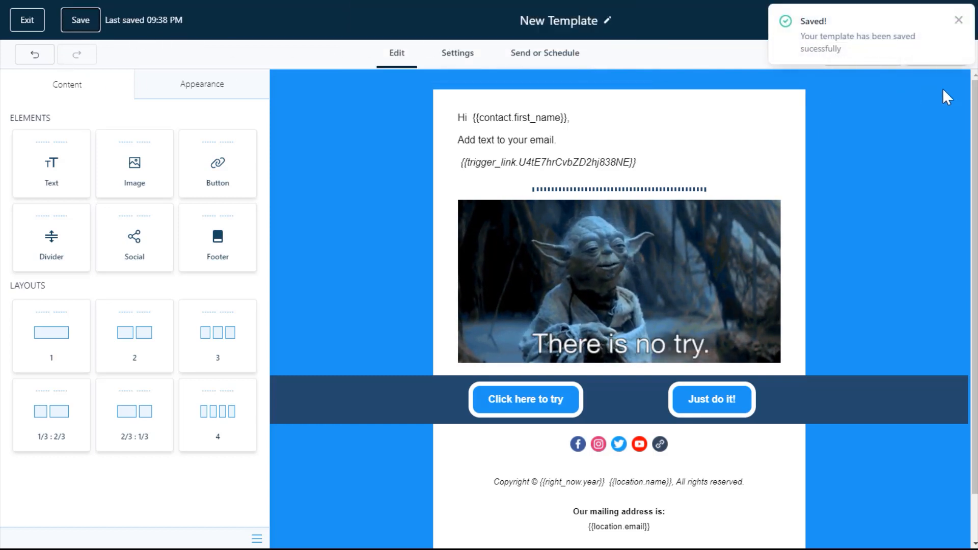
left_click(958, 23)
left_click(950, 57)
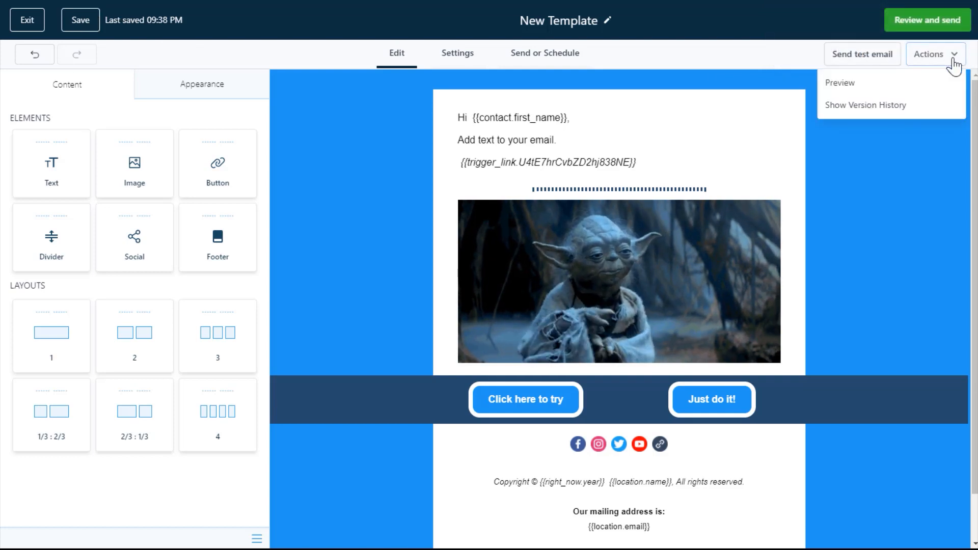
left_click(922, 91)
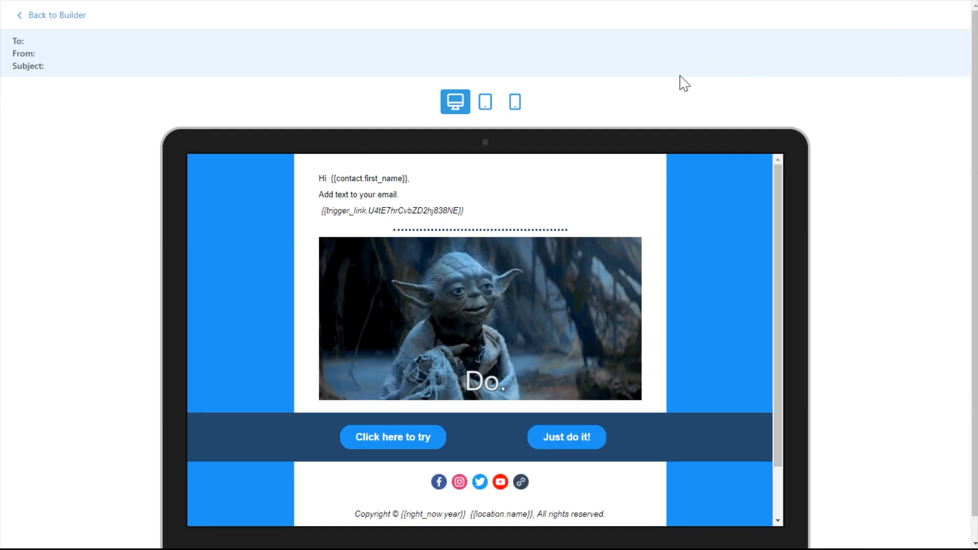
left_click(487, 104)
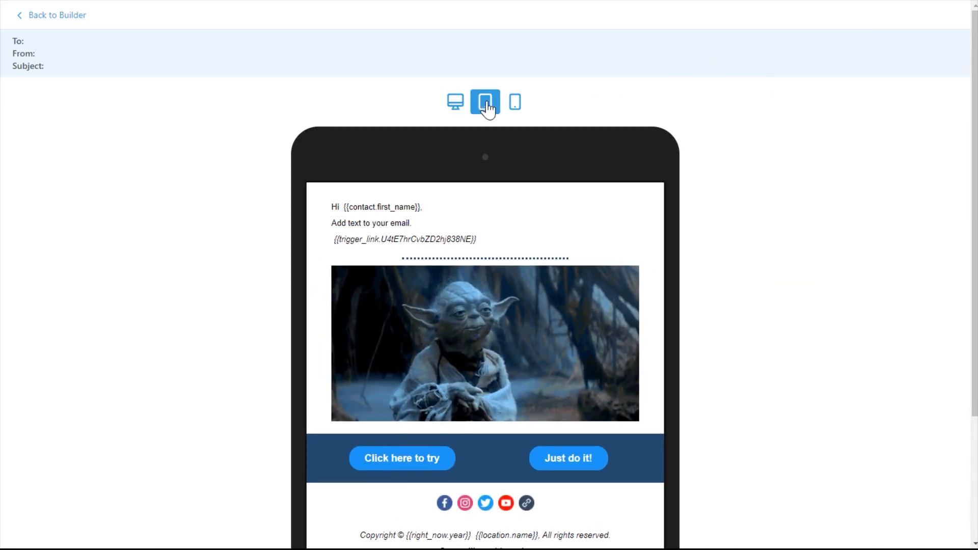
left_click(513, 105)
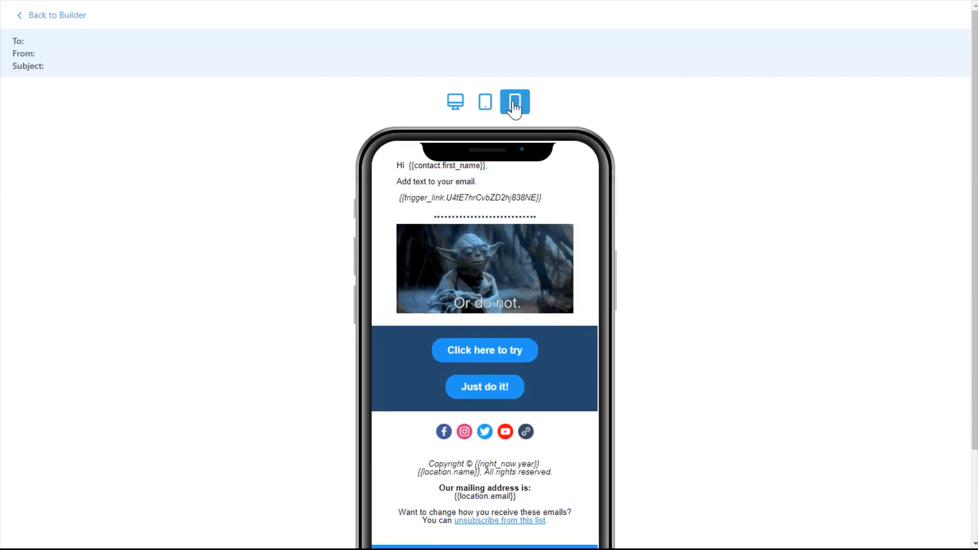